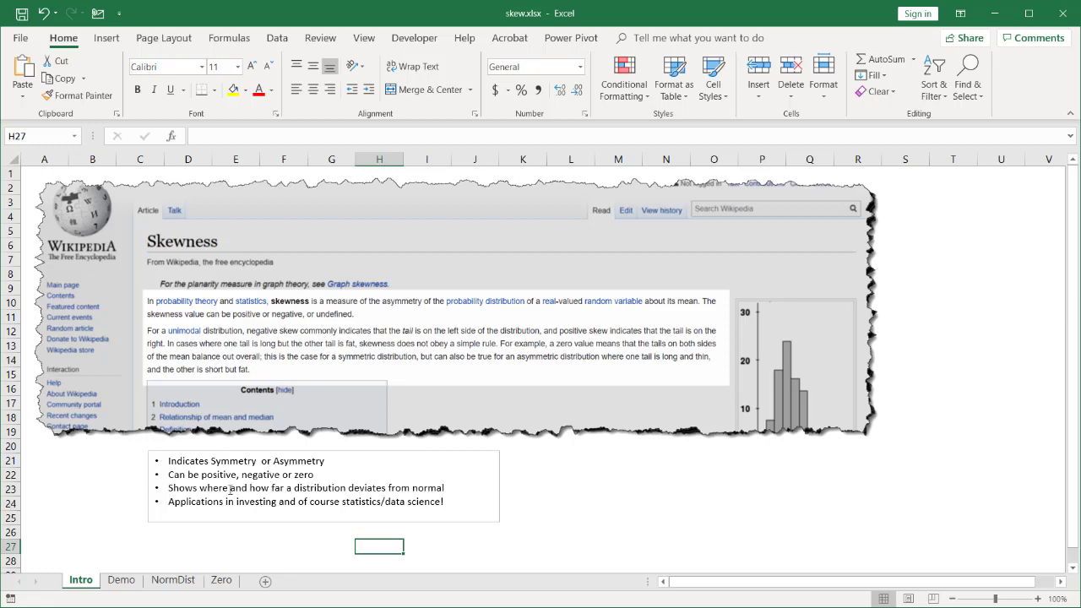
# Open the Demo sheet of skew.xlsx, showing the Value column and the #N/A Formula column
pyautogui.click(121, 581)
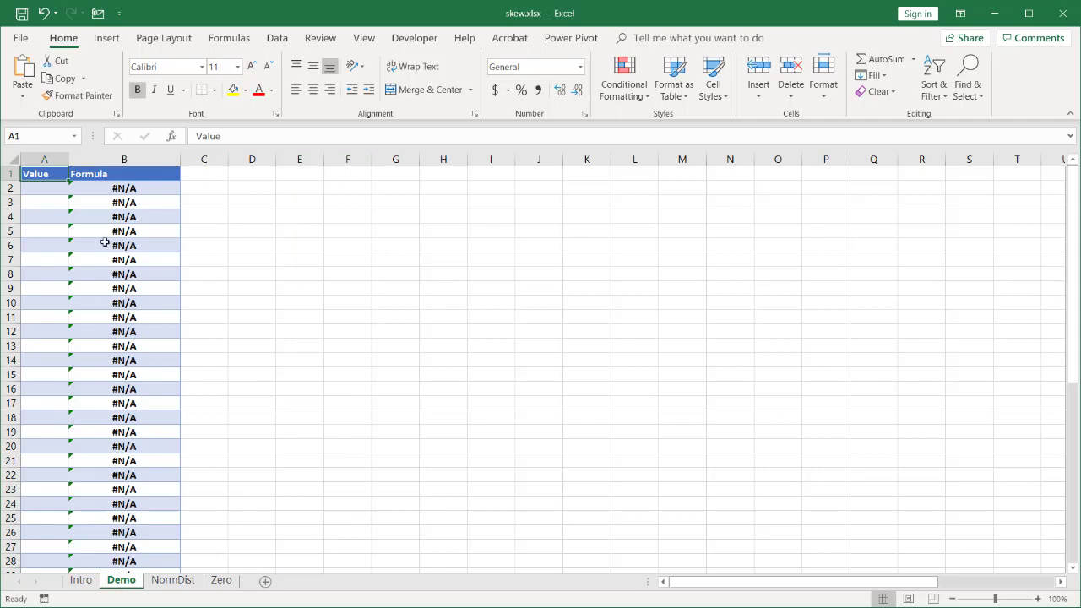
# Enter =RANDBETWEEN(10,29) in A2 and fill it down to A41
pyautogui.click(49, 190)
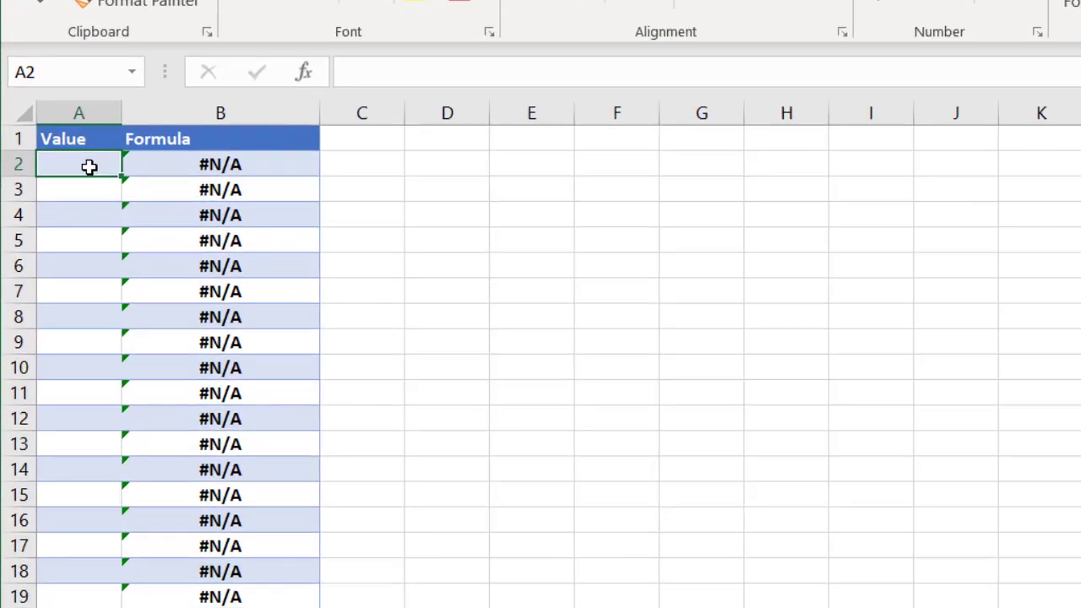
pyautogui.write('=ran')
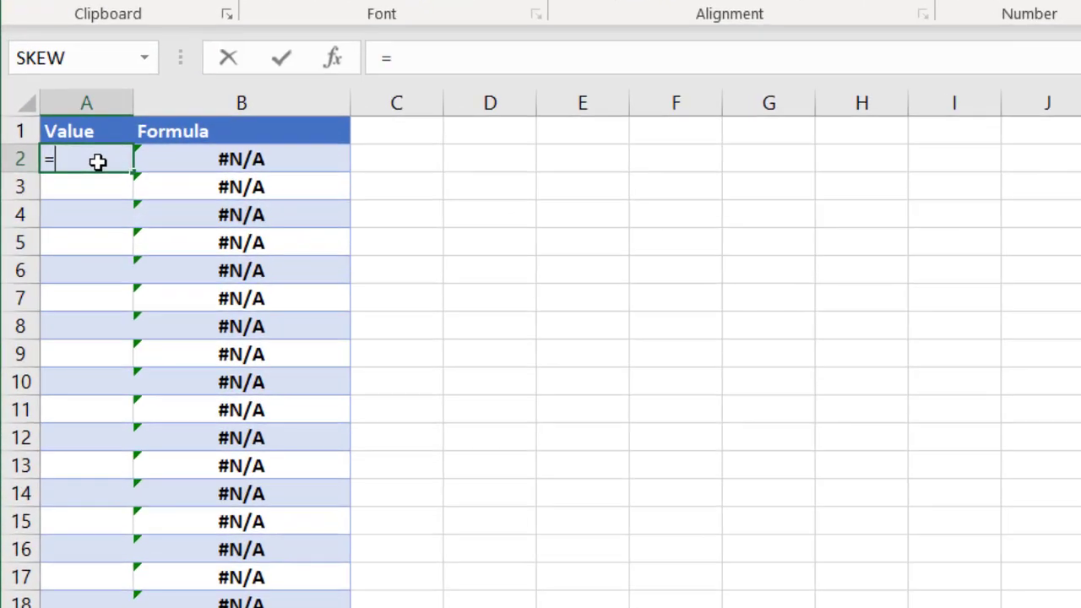
pyautogui.write('d')
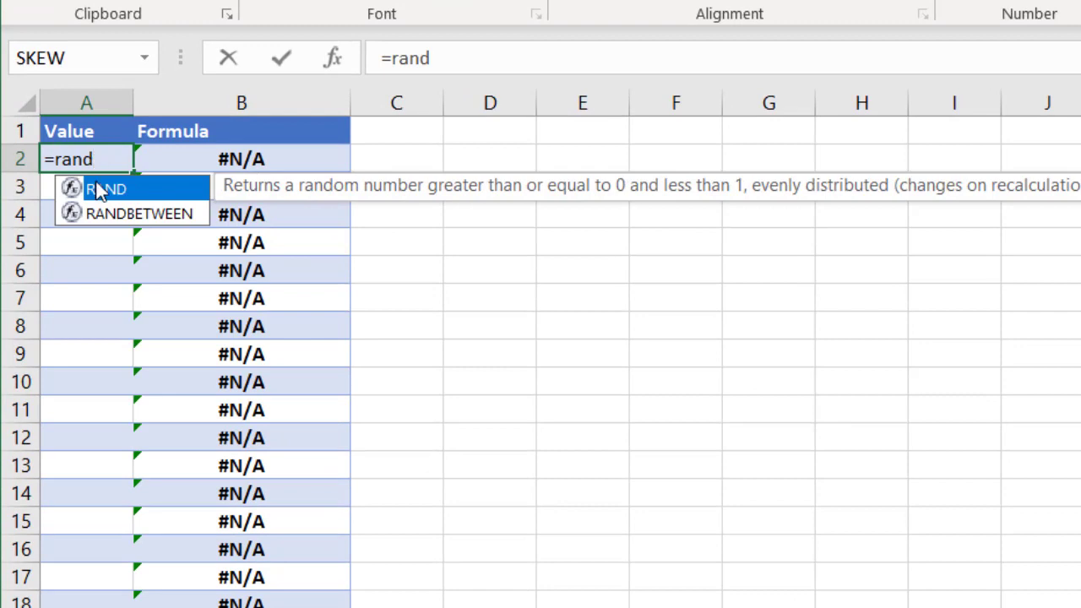
pyautogui.doubleClick(104, 213)
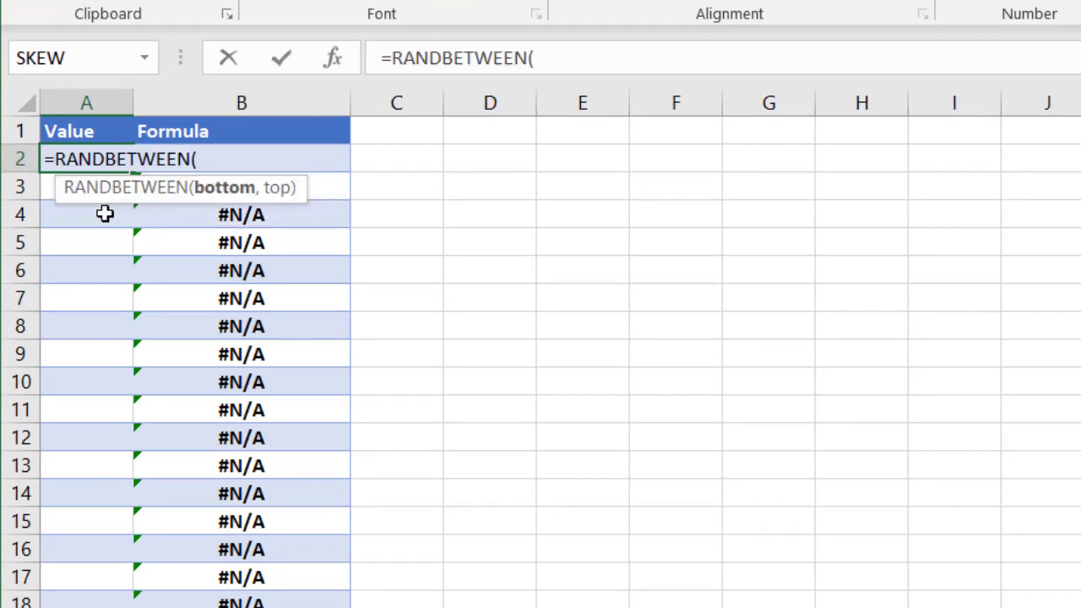
pyautogui.write('10,')
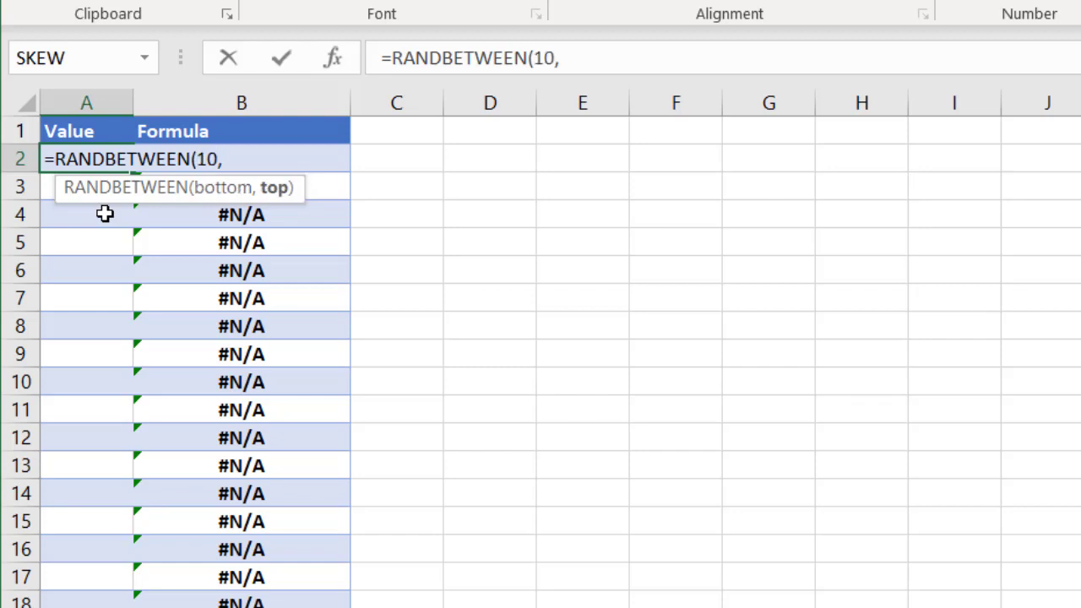
pyautogui.write('29)')
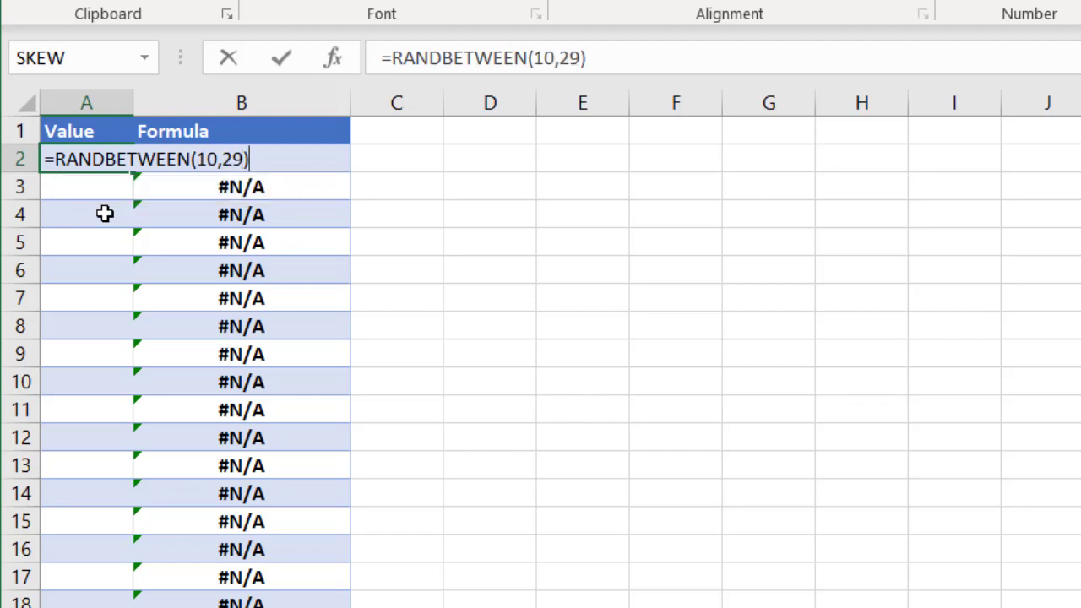
pyautogui.press('Return')
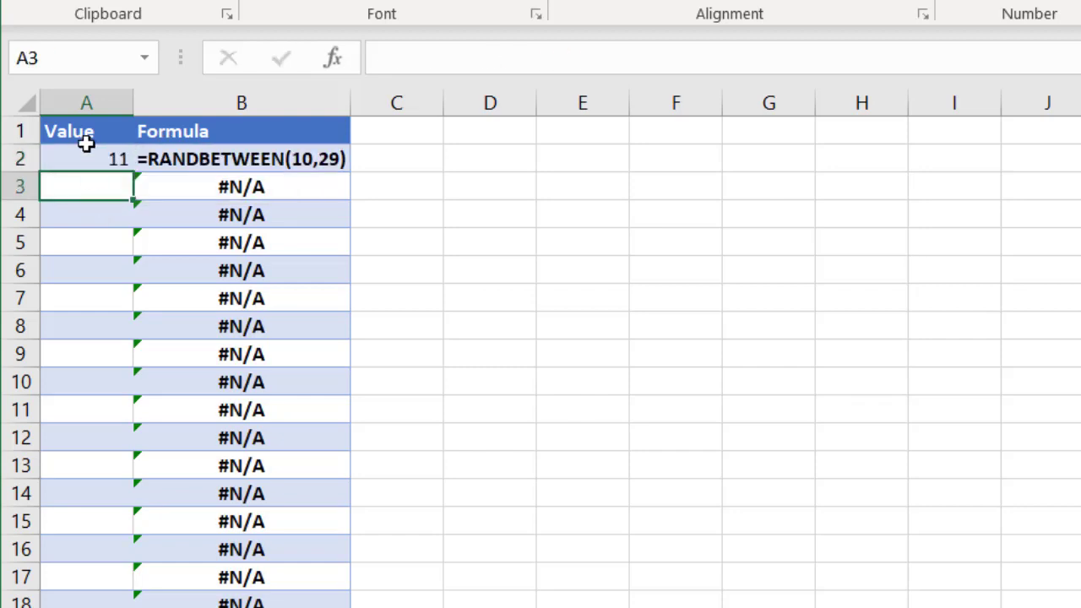
pyautogui.click(87, 158)
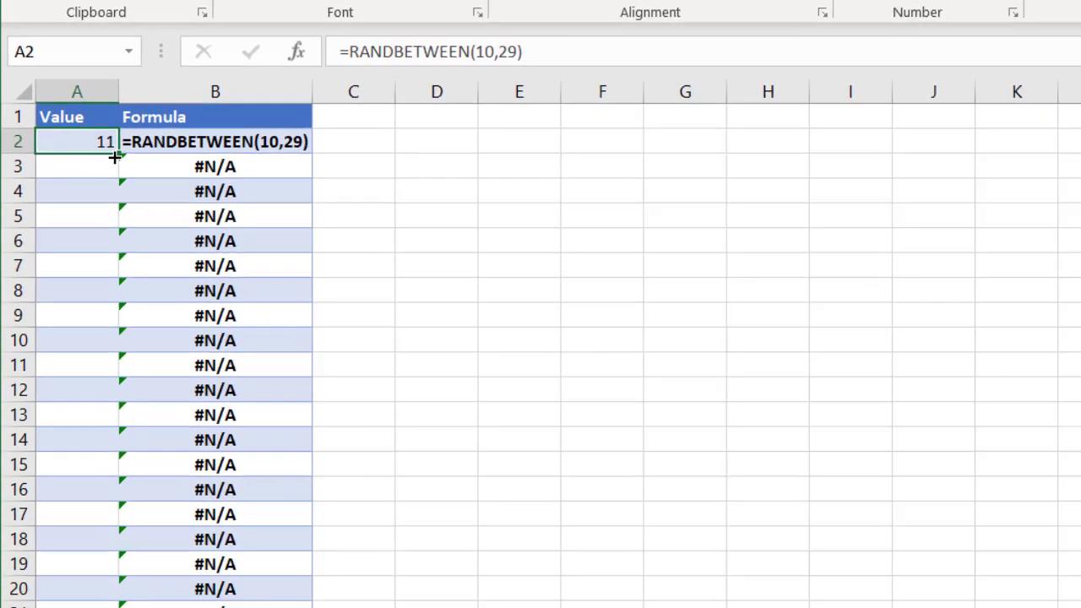
pyautogui.moveTo(114, 157); pyautogui.dragTo(37, 420)
# Enter =RANDBETWEEN(40,60) in A42, fill it down to A51, and return to the top
pyautogui.click(51, 438)
pyautogui.write('=rand')
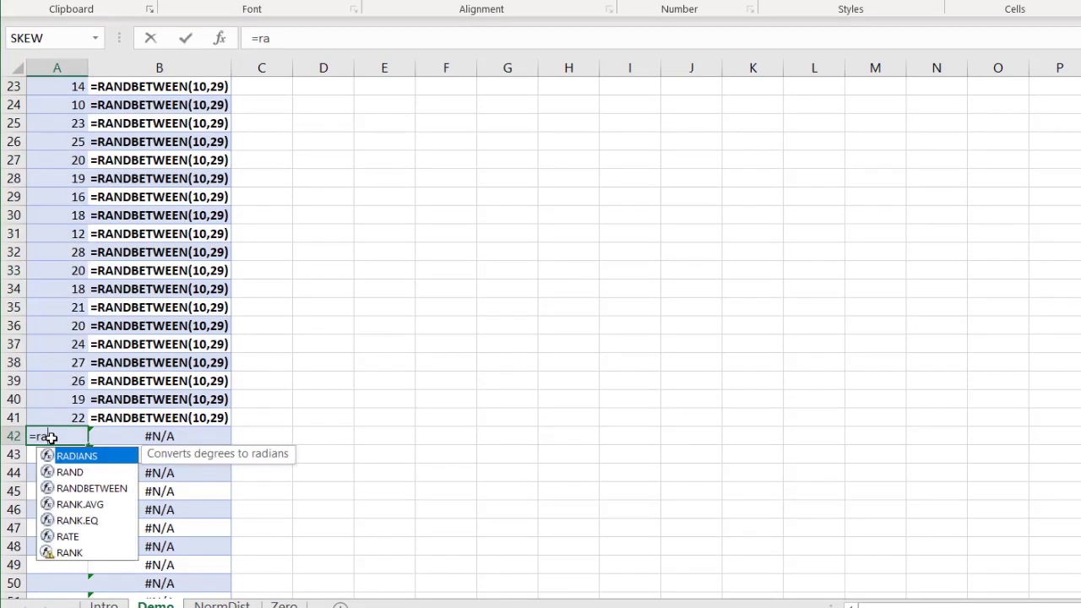
pyautogui.click(92, 473)
pyautogui.doubleClick(92, 473)
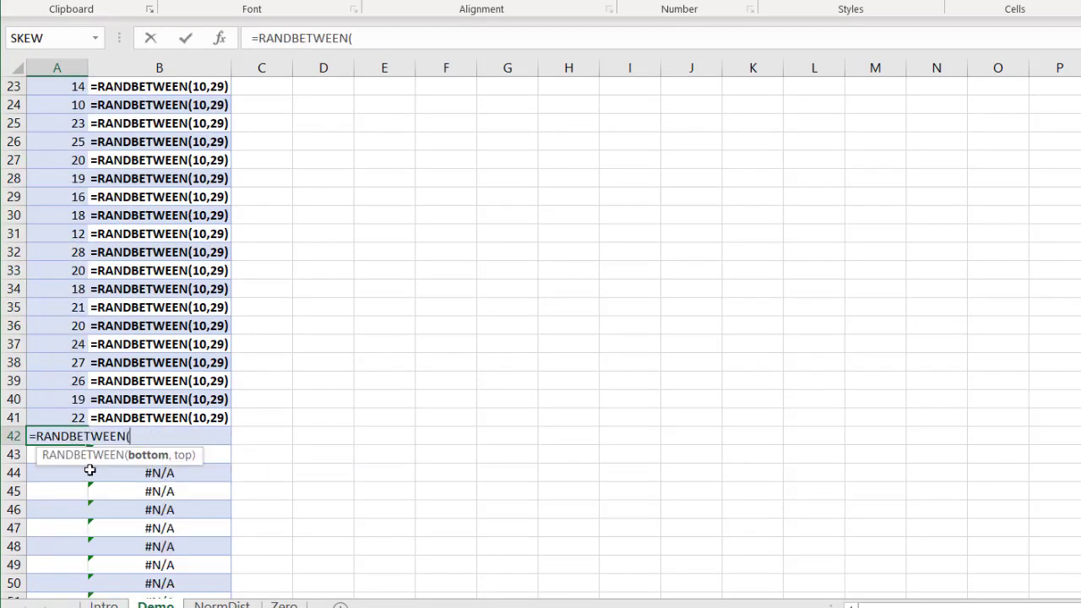
pyautogui.write('40,60)')
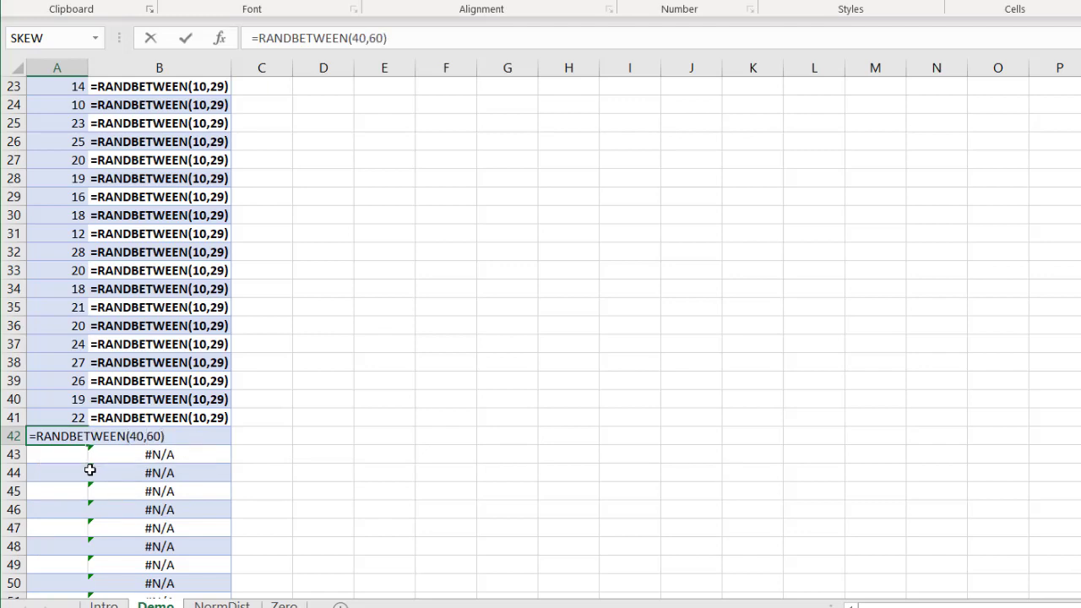
pyautogui.press('Return')
pyautogui.click(67, 435)
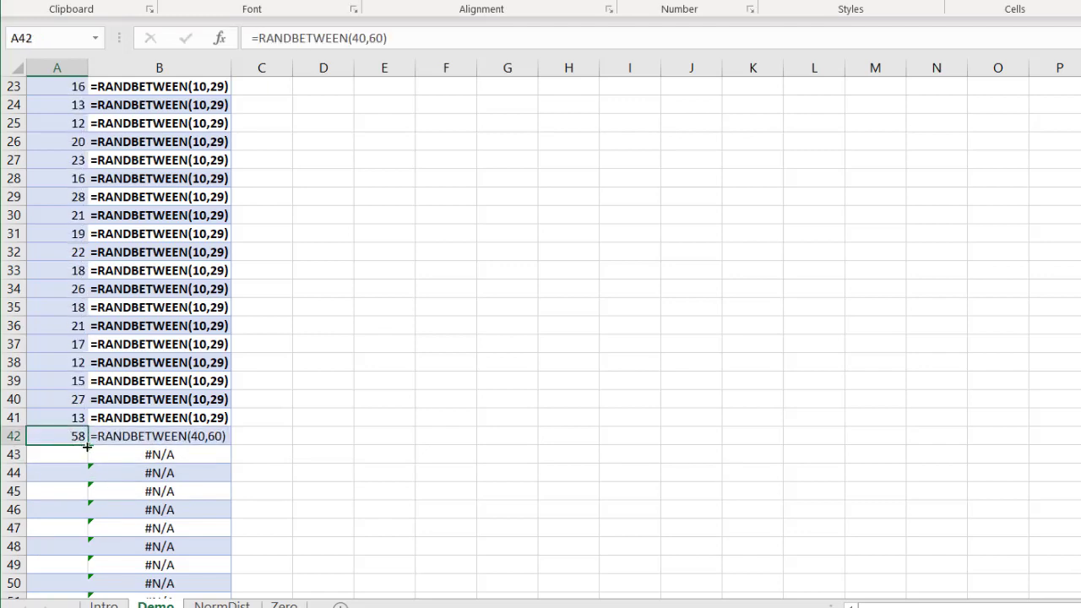
pyautogui.moveTo(87, 446); pyautogui.dragTo(66, 564)
pyautogui.hotkey('ctrl', 'Home')
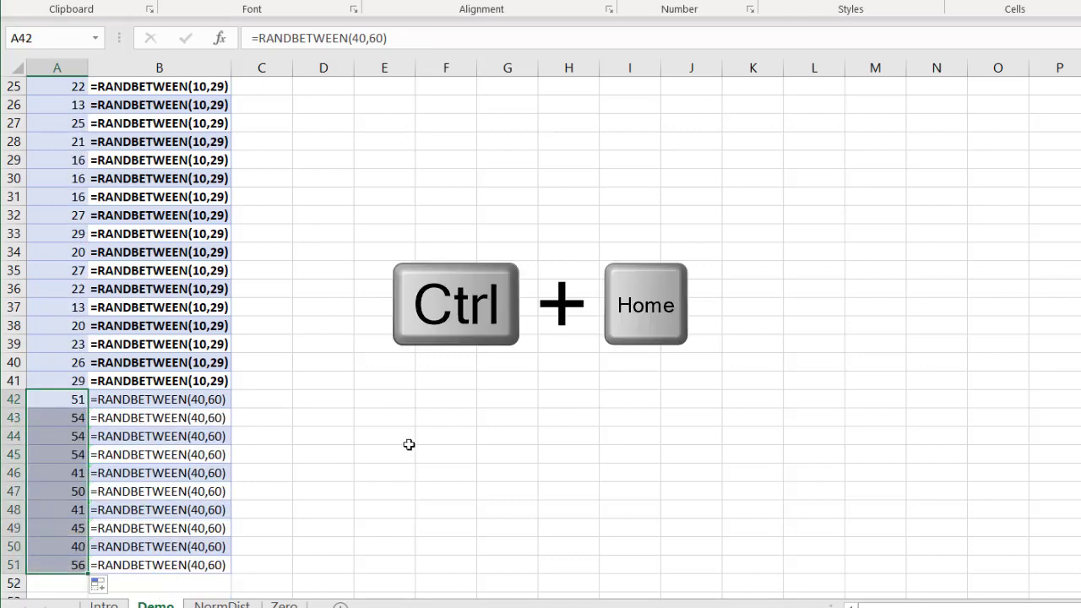
# Type the label SKEW in cell D1
pyautogui.click(329, 85)
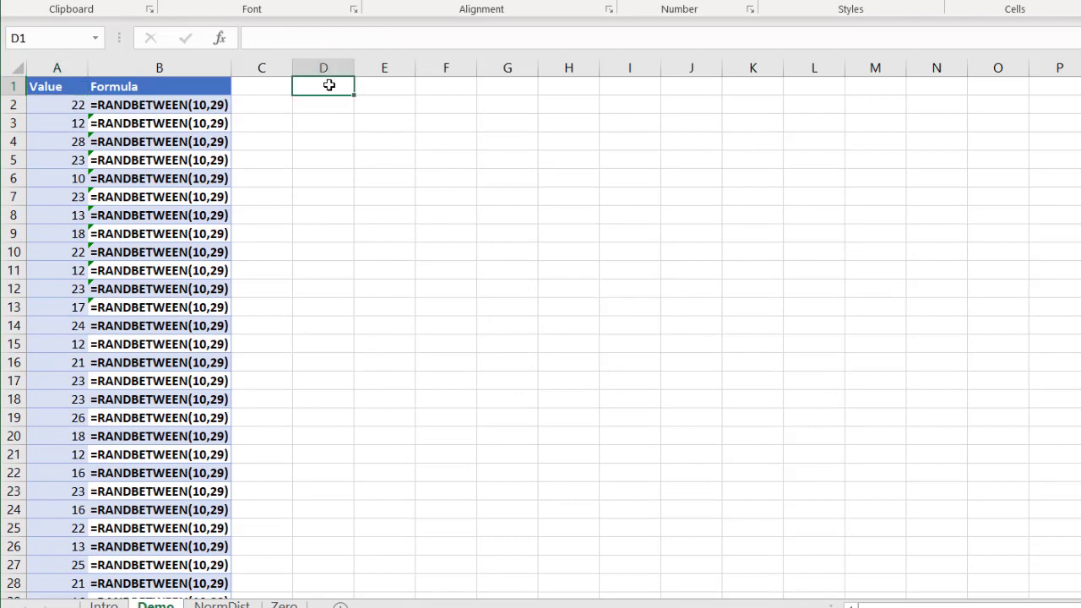
pyautogui.write('SKEW')
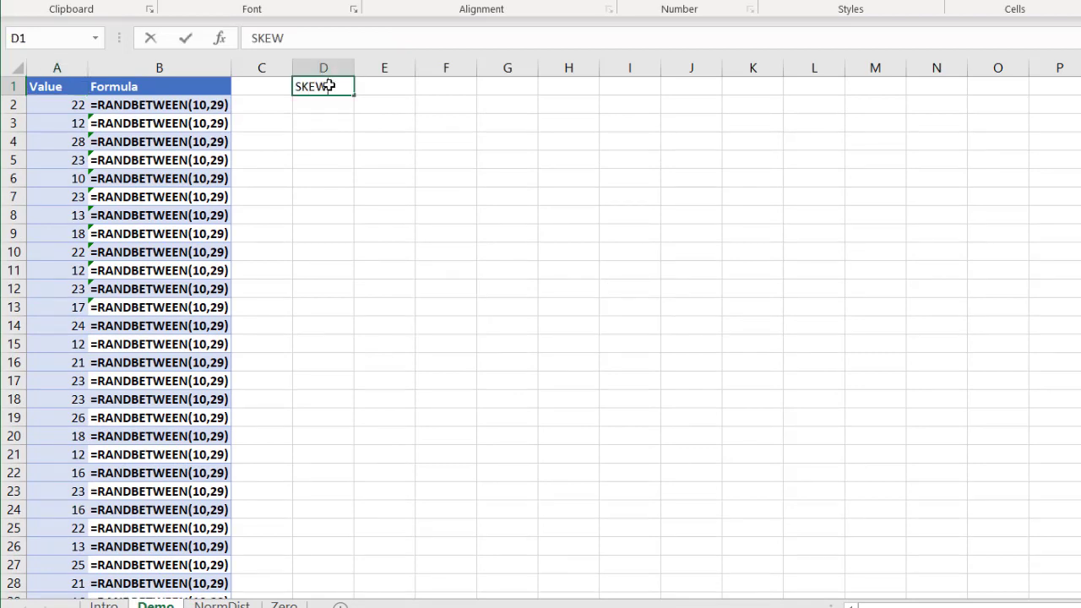
pyautogui.press('Tab')
# Enter =SKEW(A2:A51) in E1, giving a skewness of 1.322961
pyautogui.write('=ske')
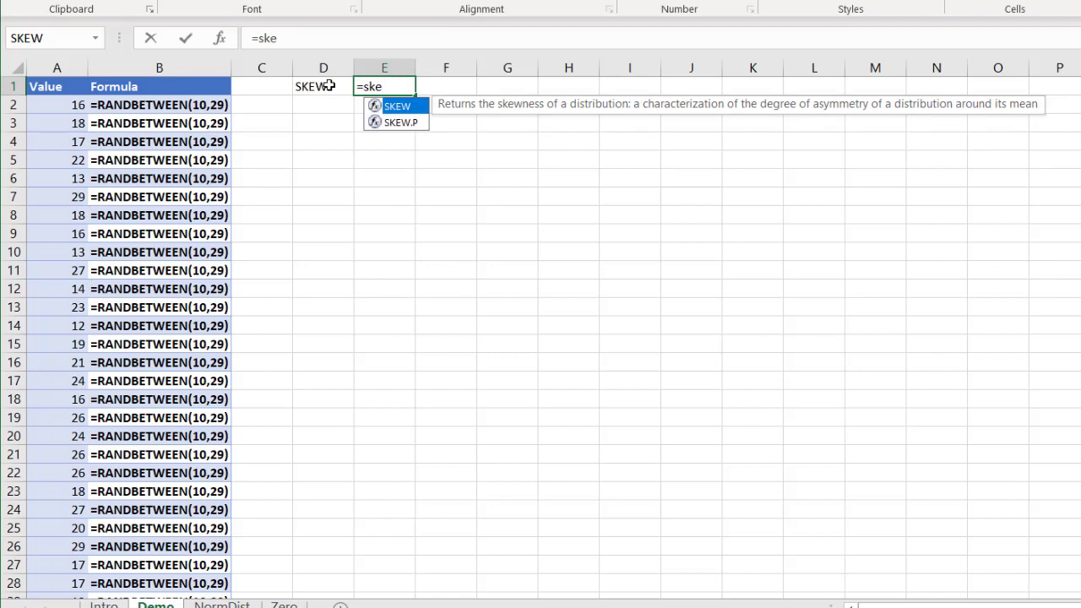
pyautogui.click(398, 125)
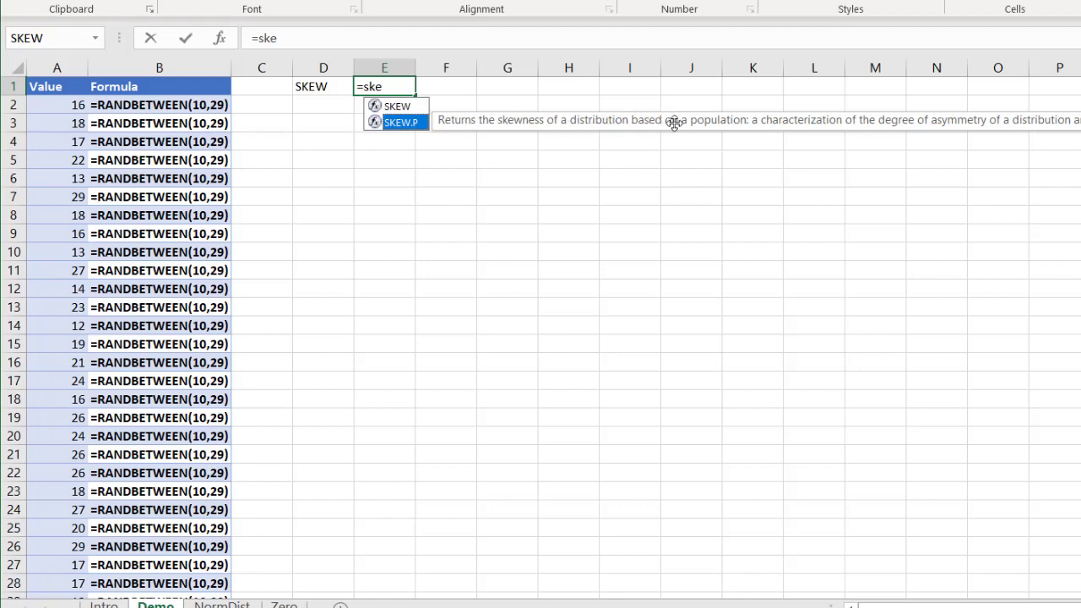
pyautogui.click(404, 109)
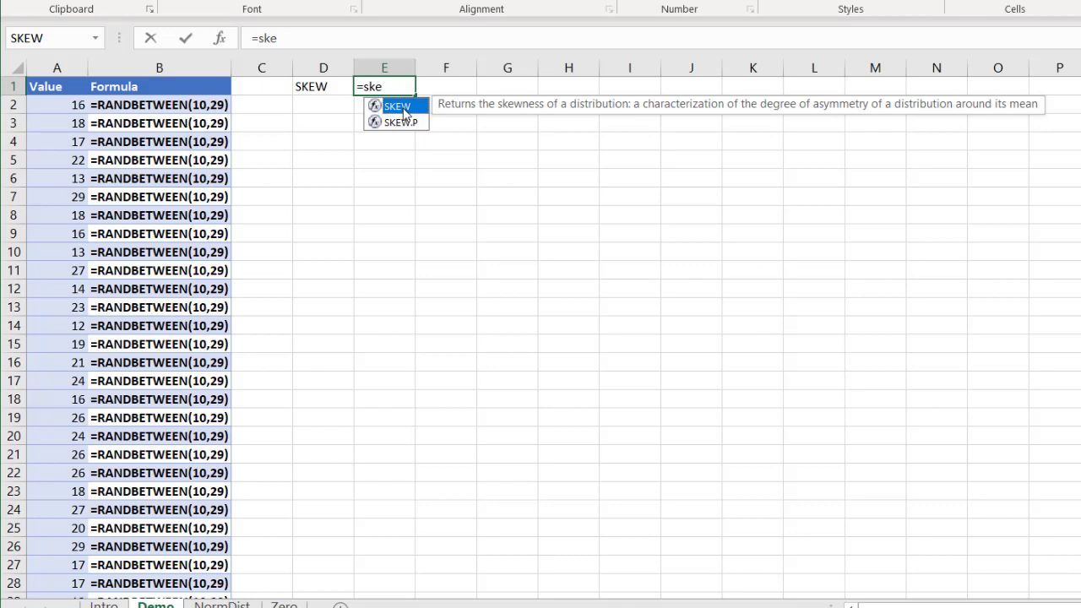
pyautogui.doubleClick(404, 108)
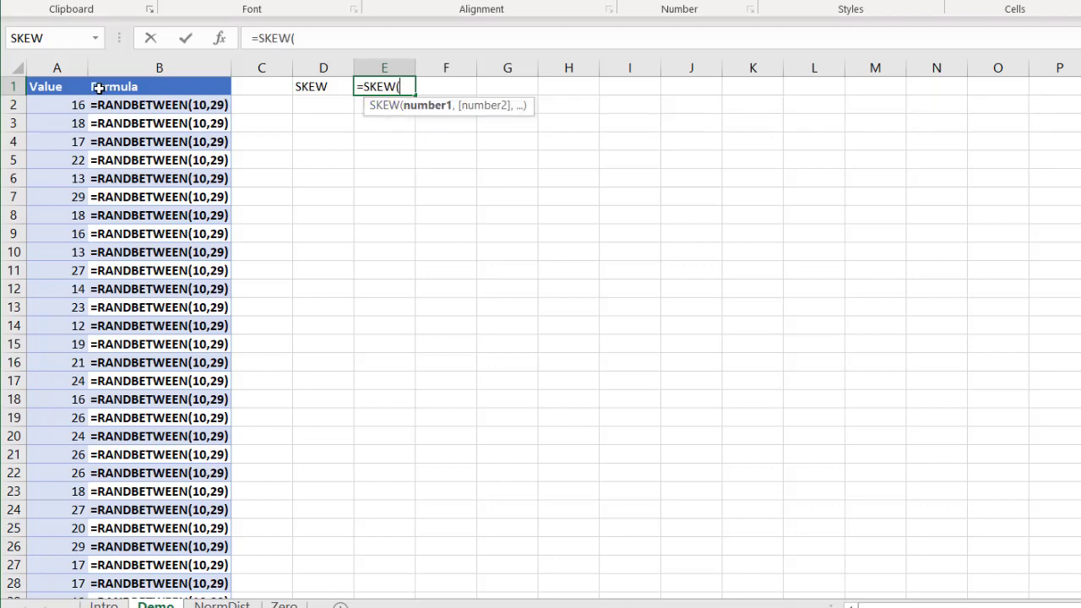
pyautogui.click(53, 103)
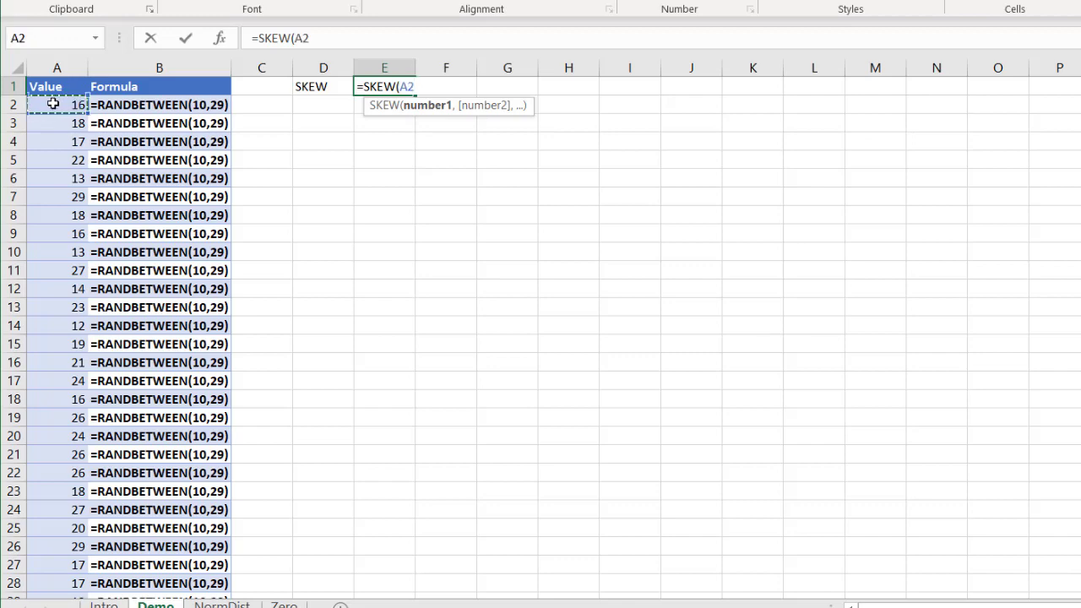
pyautogui.hotkey('ctrl', 'shift', 'Down')
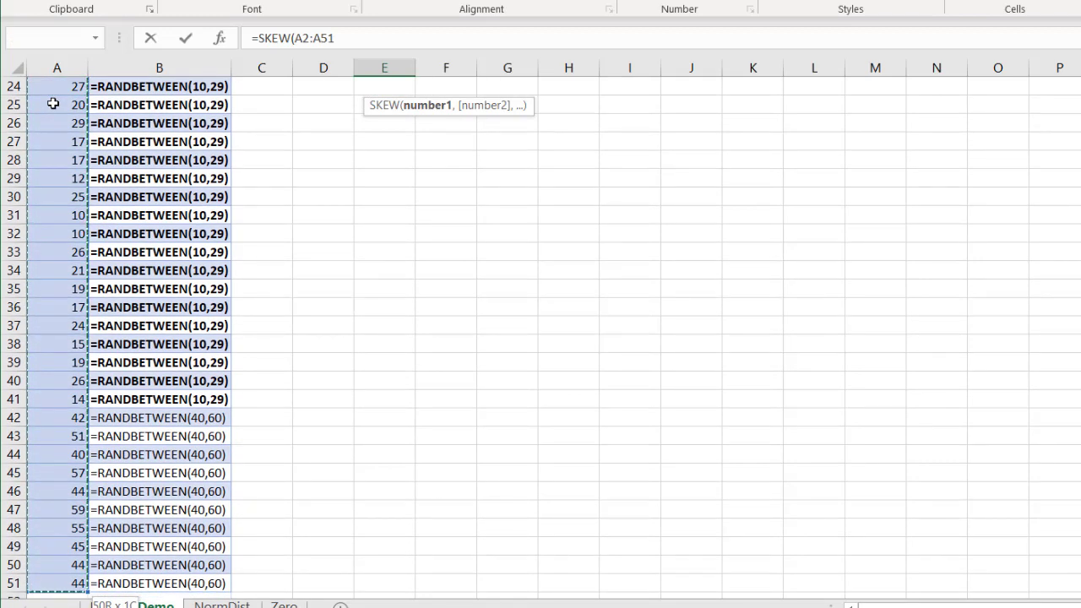
pyautogui.hotkey('ctrl', 'BackSpace')
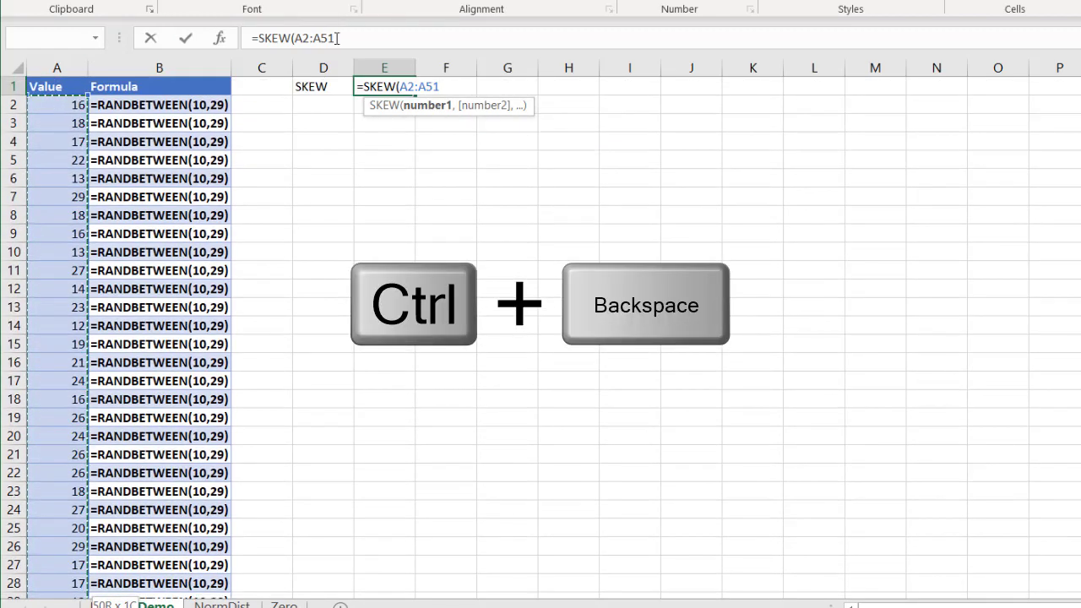
pyautogui.click(356, 36)
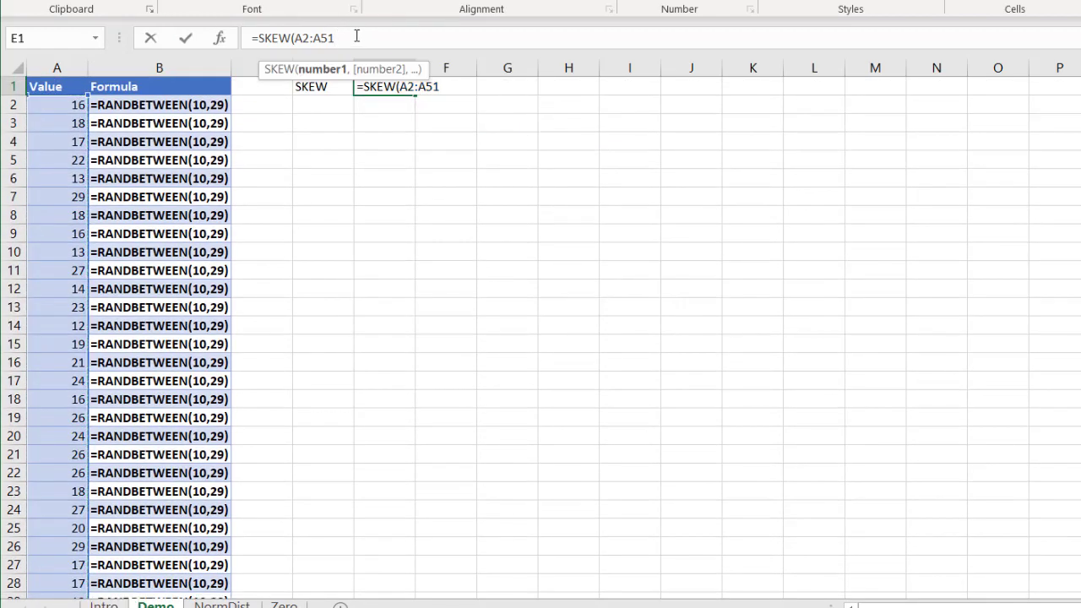
pyautogui.write(')')
pyautogui.press('Return')
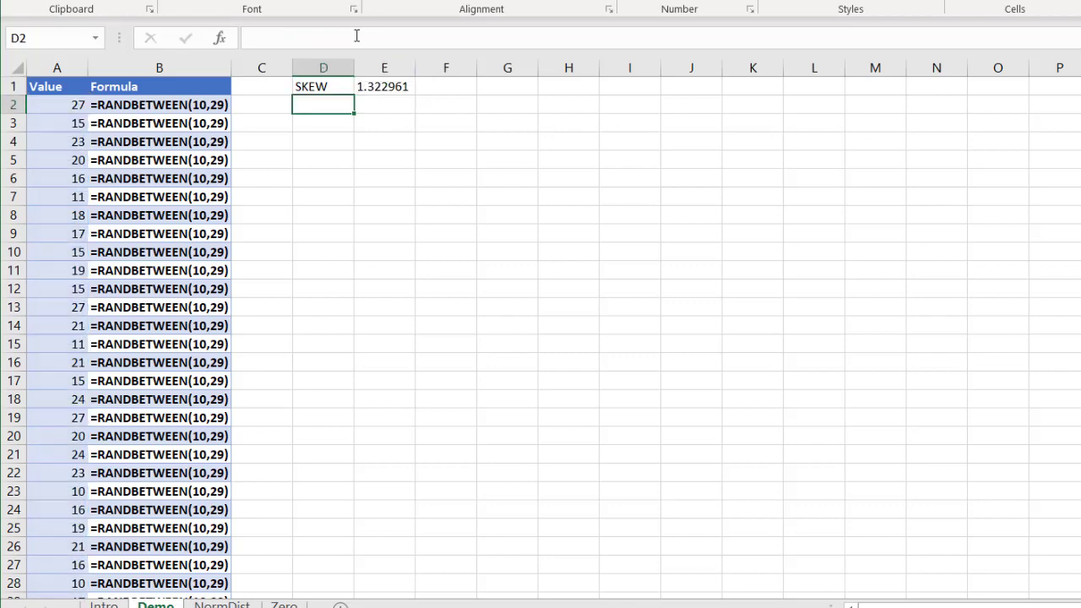
# From an empty cell, recalculate with F9 four times so the E1 skewness changes
pyautogui.click(385, 86)
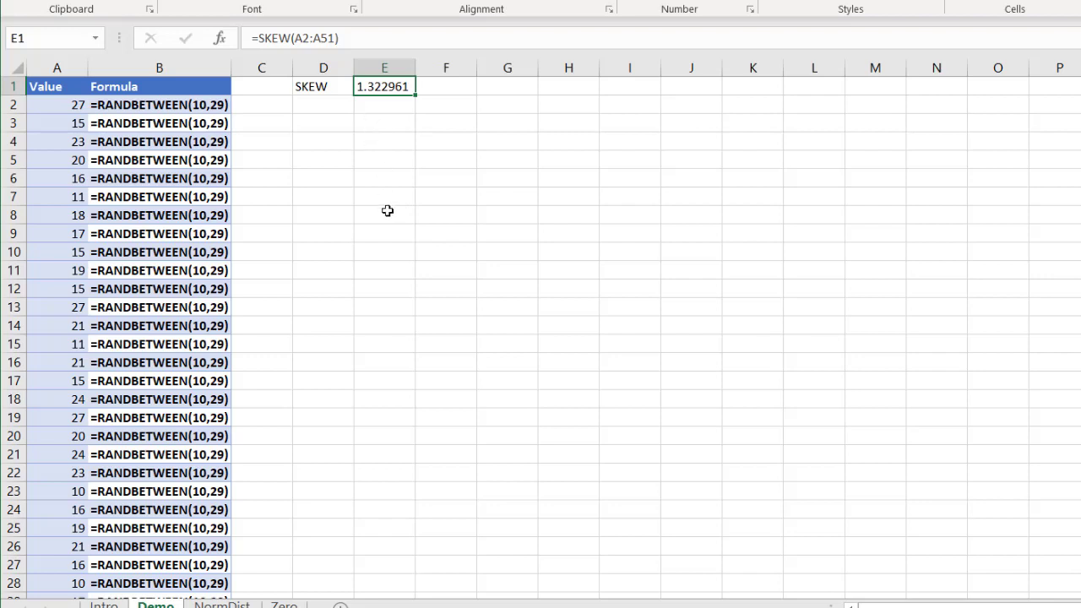
pyautogui.click(387, 210)
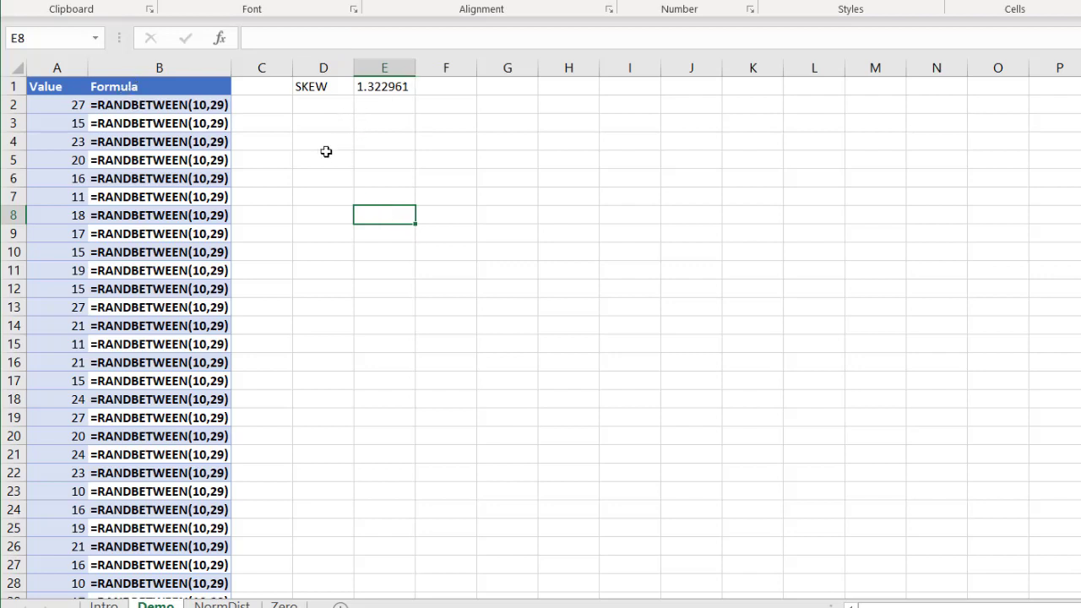
pyautogui.press('F9')
pyautogui.press('F9')
pyautogui.press('F9')
pyautogui.press('F9')
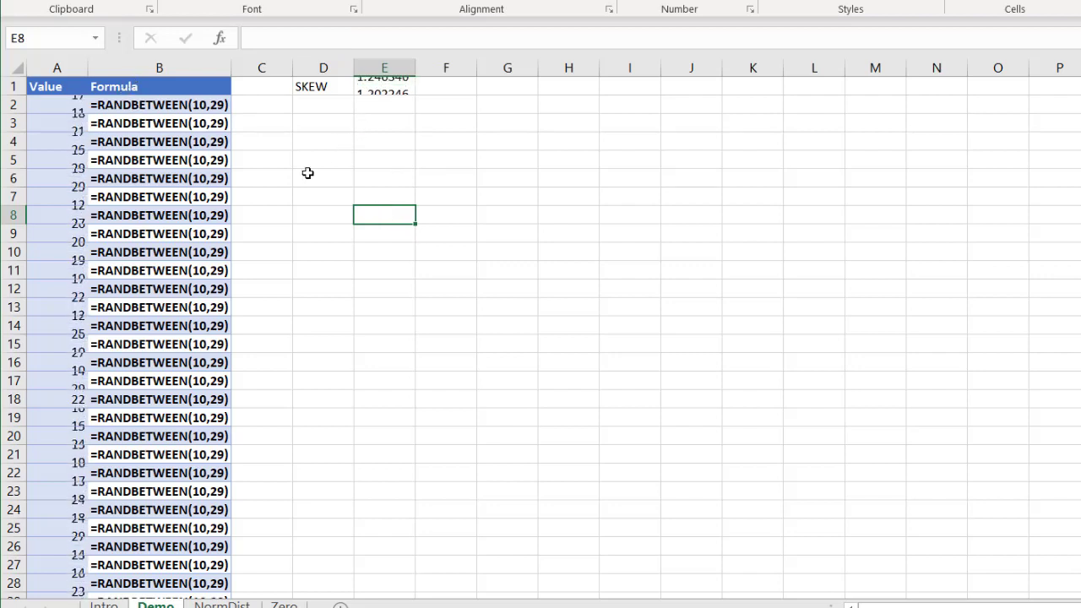
pyautogui.press('F9')
pyautogui.press('F9')
pyautogui.press('F9')
pyautogui.press('F9')
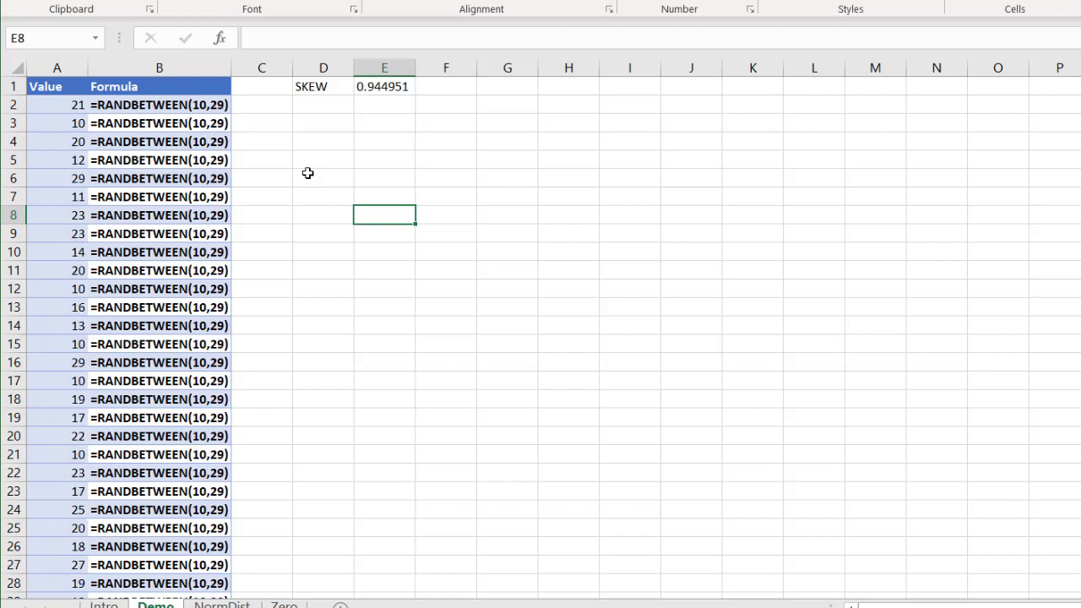
pyautogui.press('F9')
pyautogui.press('F9')
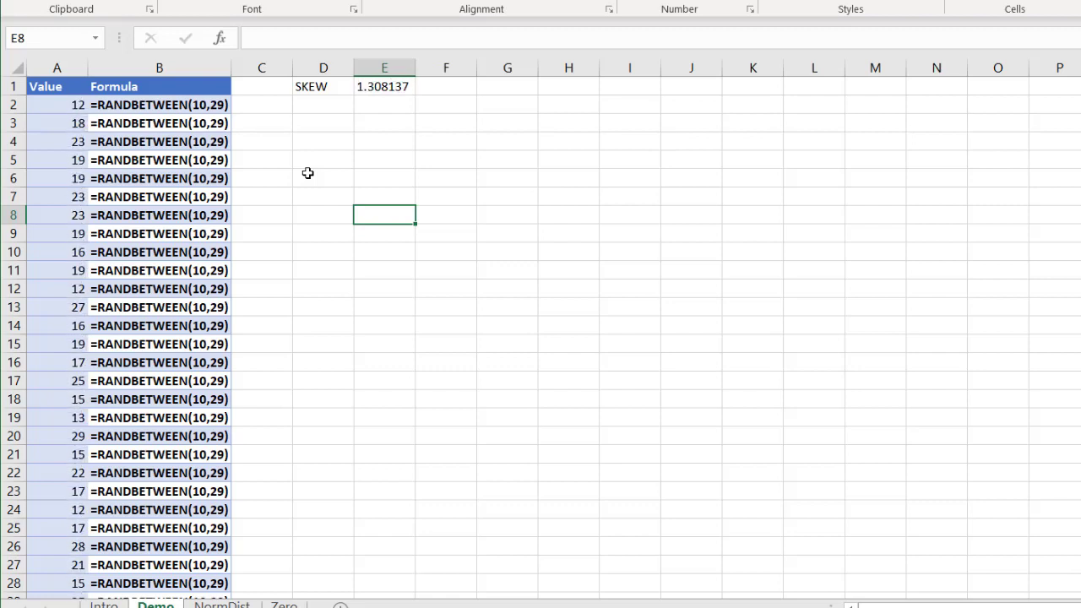
pyautogui.press('F9')
pyautogui.press('F9')
pyautogui.press('F9')
pyautogui.press('F9')
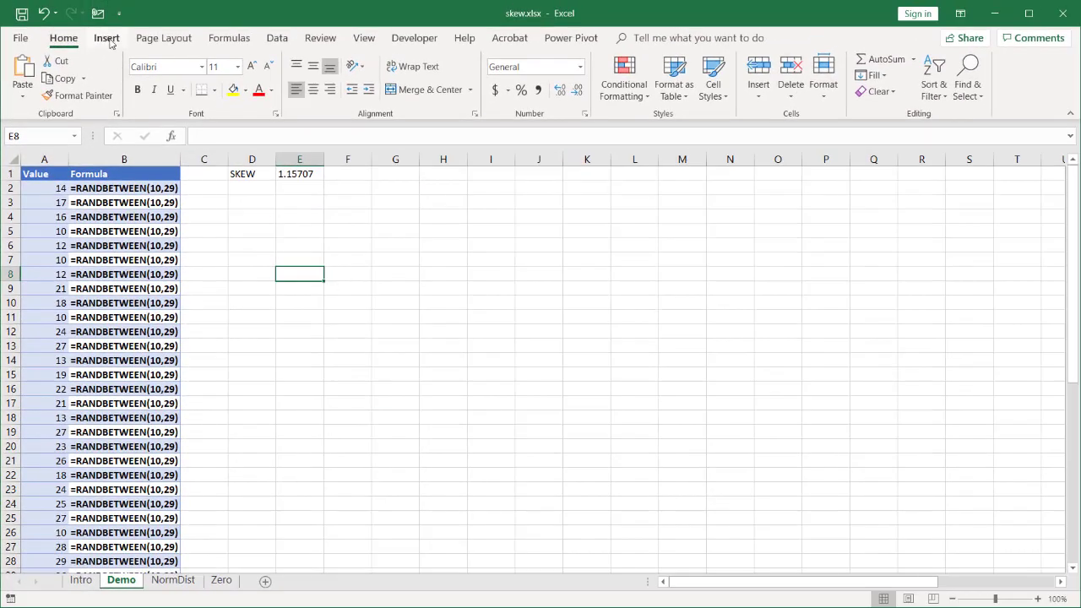
pyautogui.click(107, 38)
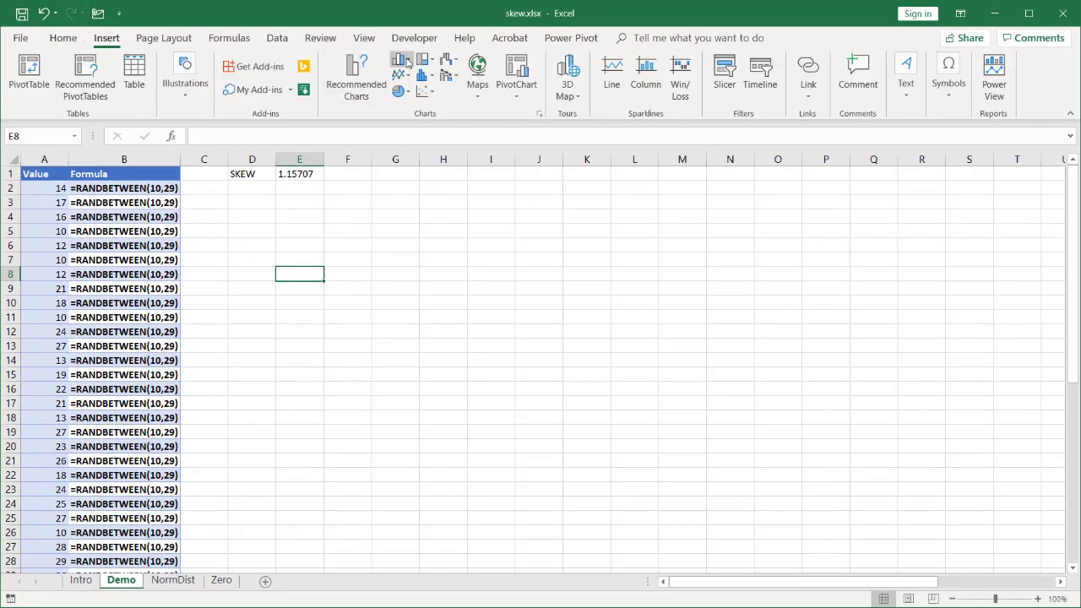
pyautogui.click(401, 60)
pyautogui.click(415, 103)
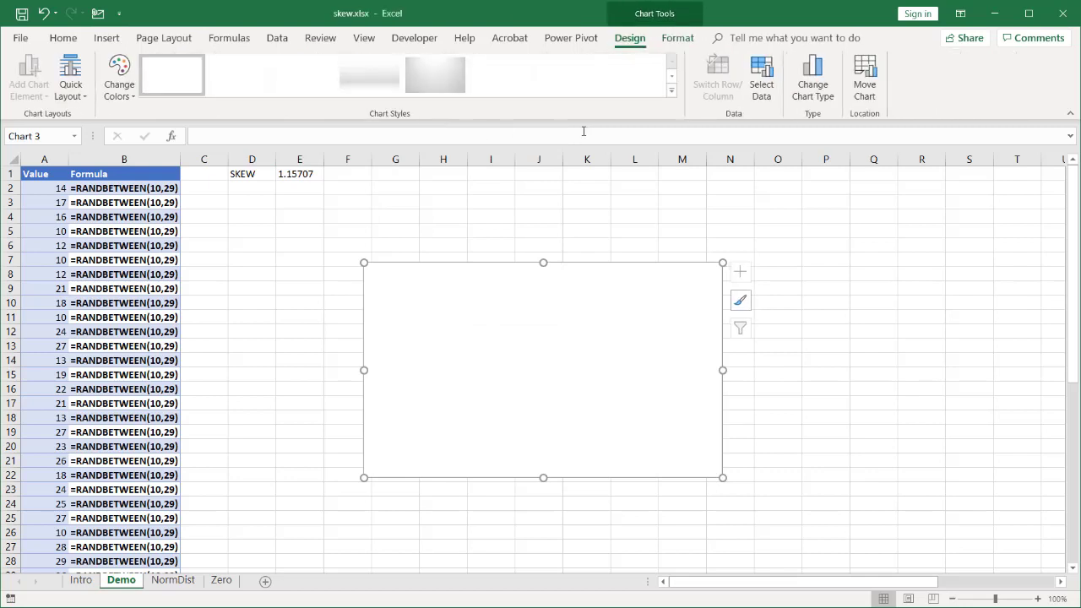
pyautogui.click(763, 78)
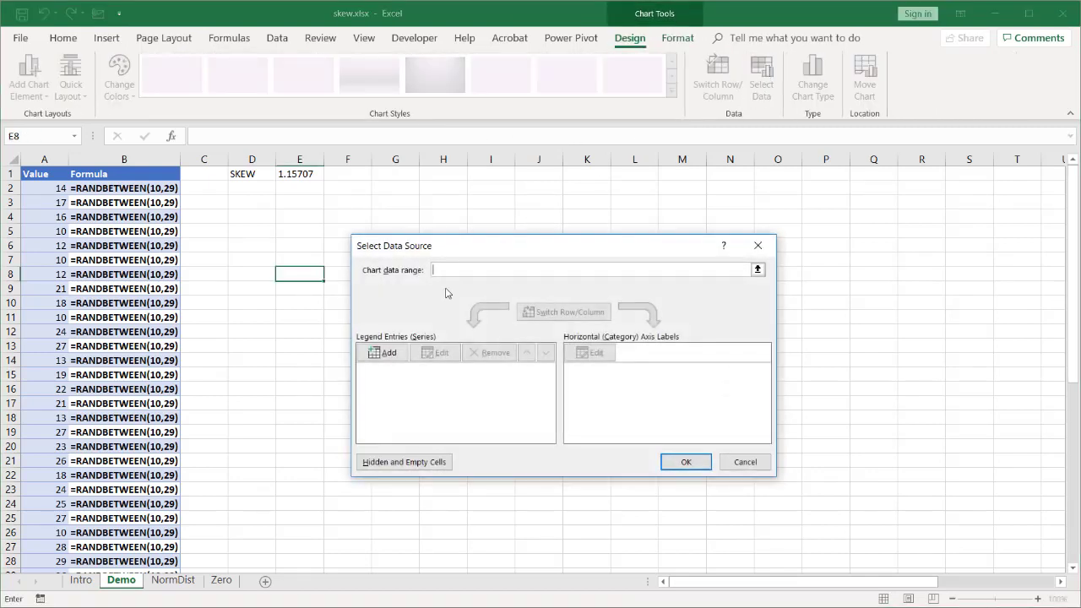
pyautogui.click(51, 174)
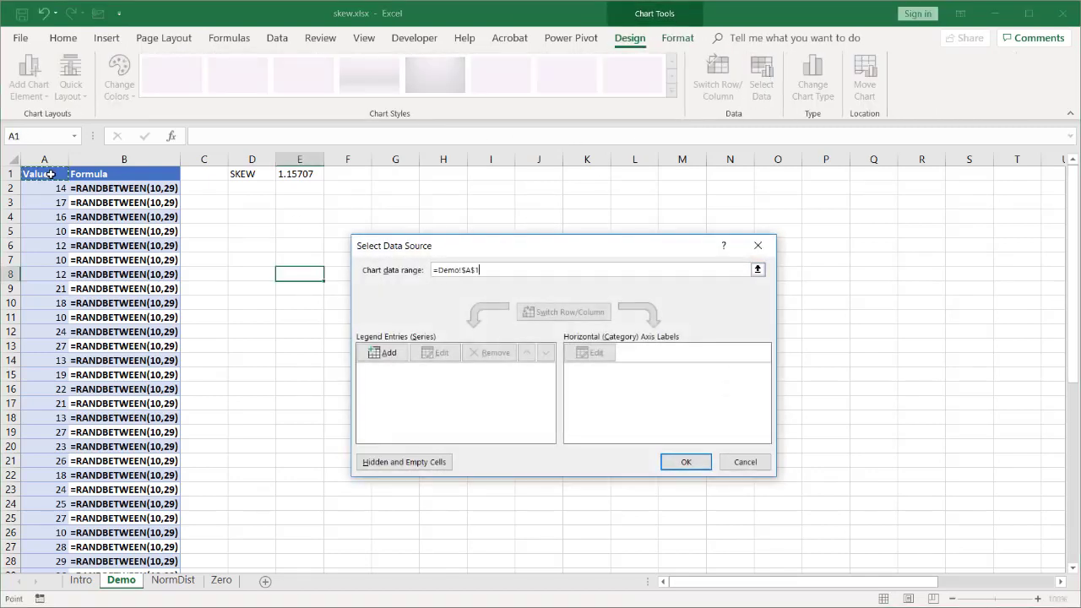
pyautogui.hotkey('ctrl', 'shift', 'Down')
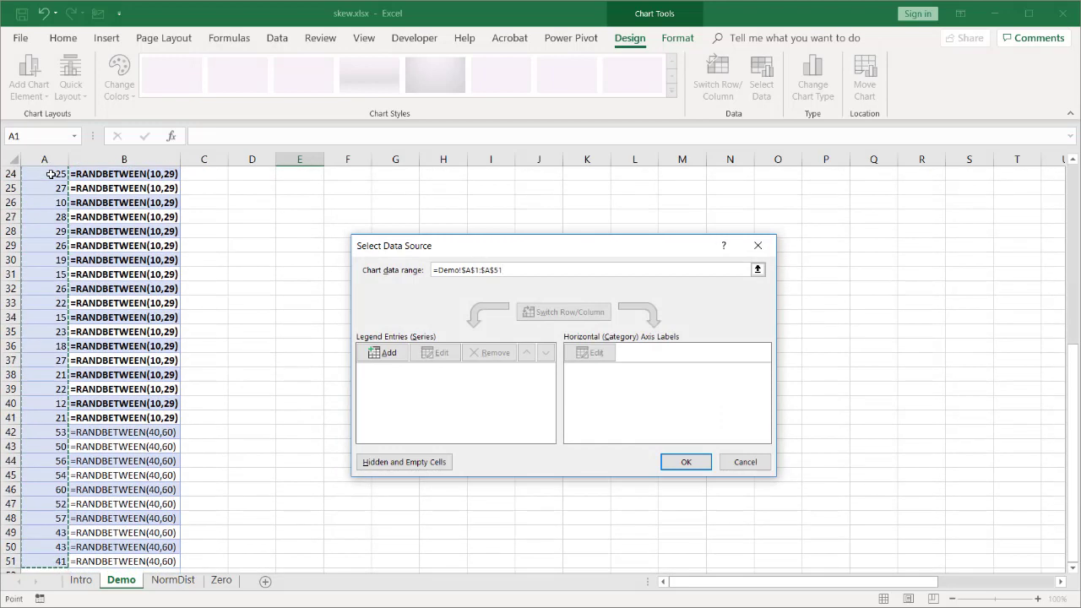
pyautogui.press('Return')
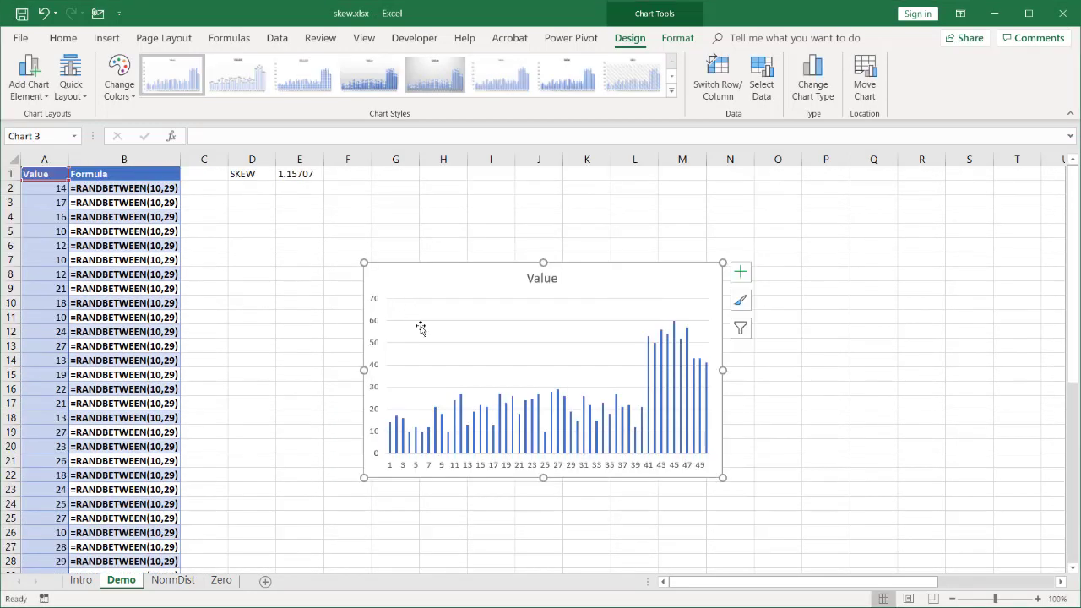
pyautogui.moveTo(425, 265); pyautogui.dragTo(371, 237)
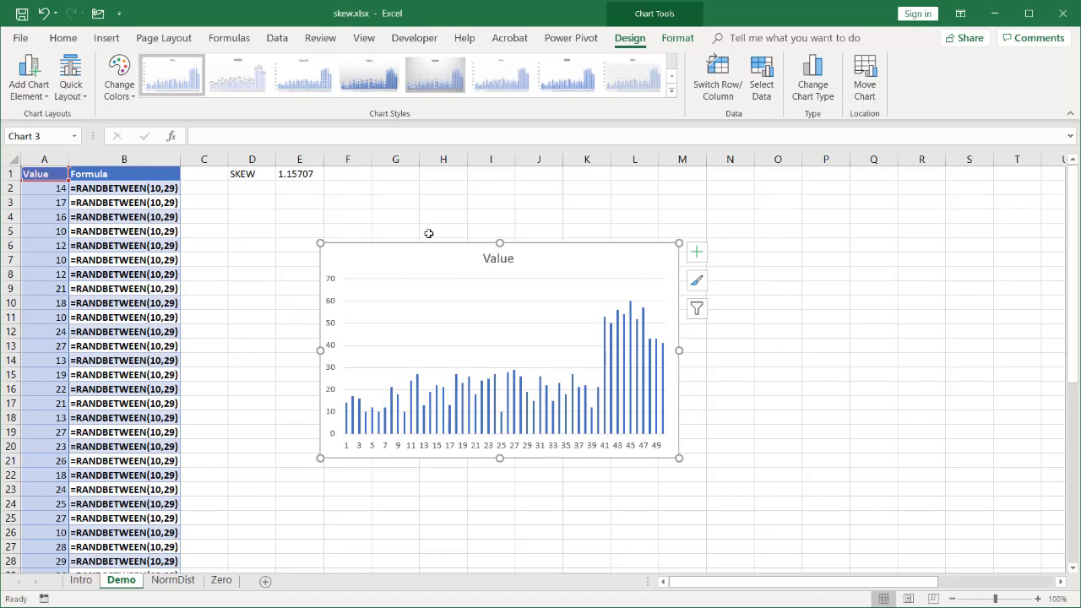
pyautogui.moveTo(427, 241); pyautogui.dragTo(530, 252)
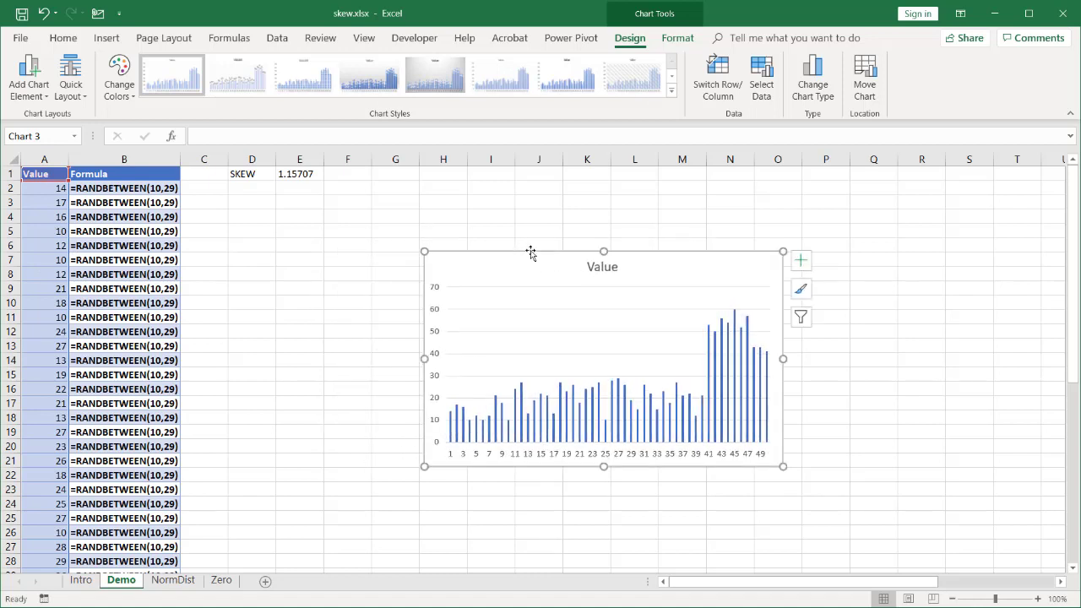
pyautogui.press('Delete')
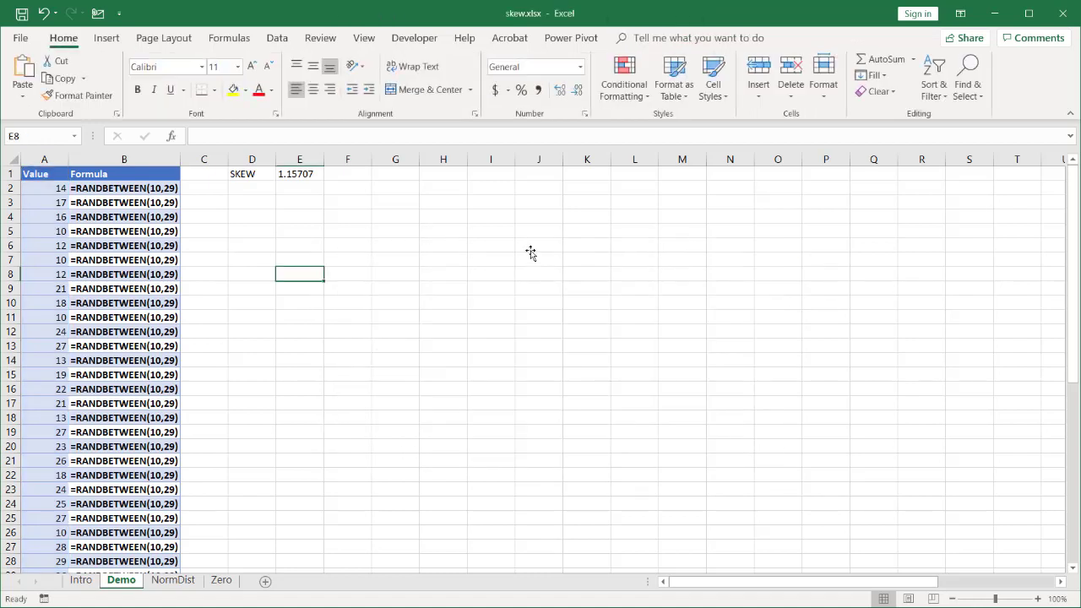
# Insert a PivotTable from A1:B51 on the existing Demo sheet at cell D7
pyautogui.click(40, 174)
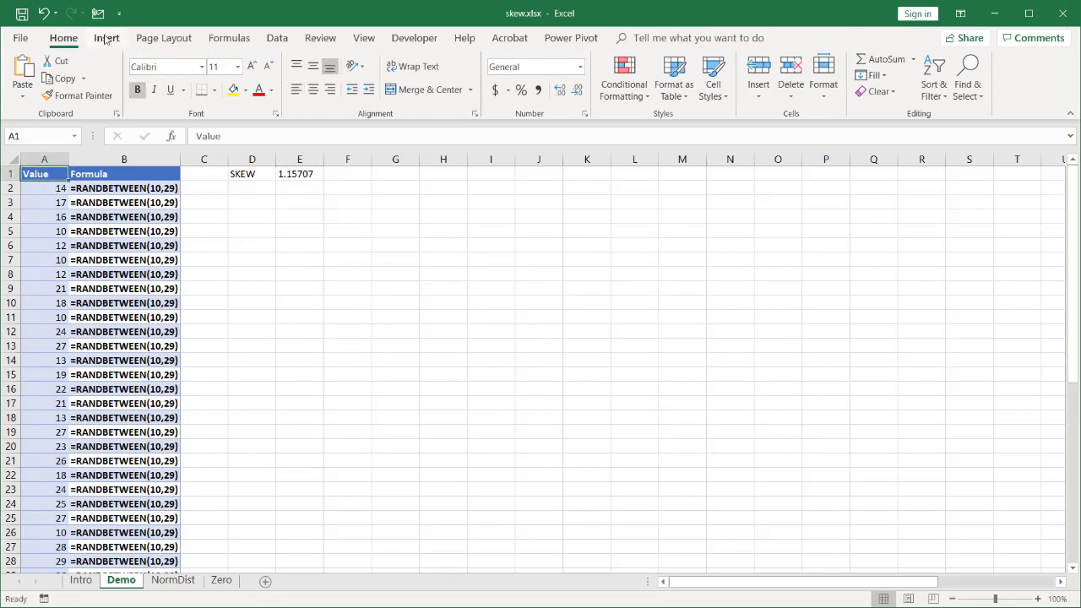
pyautogui.click(106, 38)
pyautogui.click(30, 76)
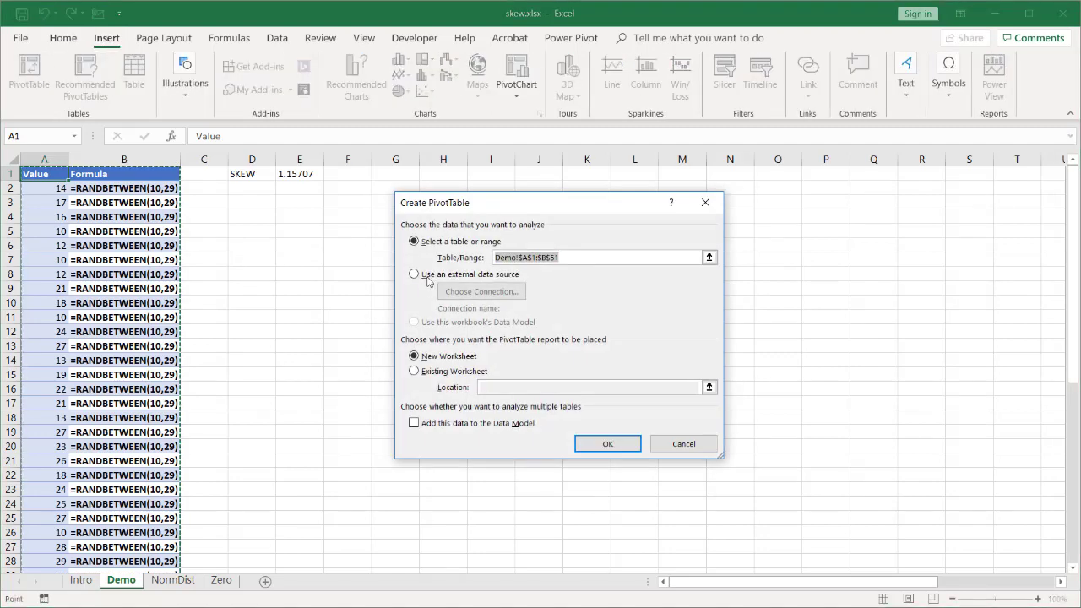
pyautogui.click(414, 371)
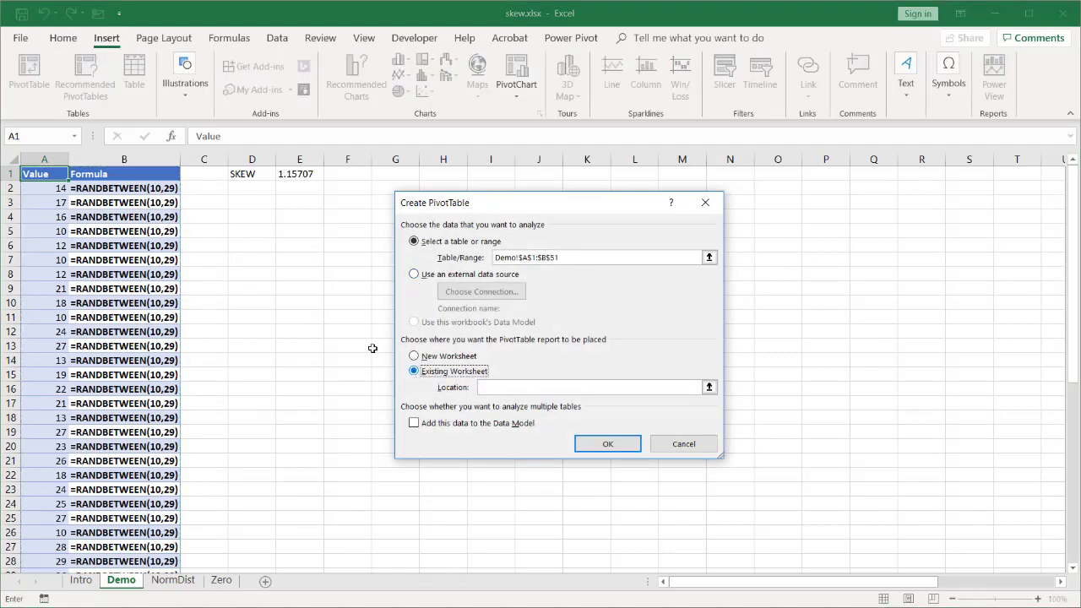
pyautogui.click(256, 255)
pyautogui.click(607, 443)
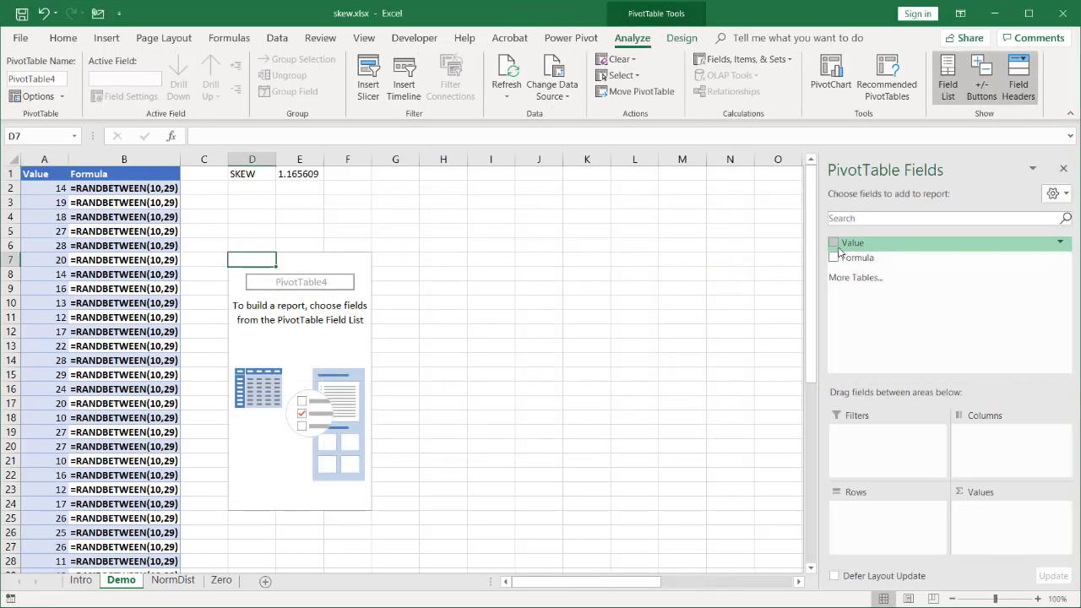
# Put Value in the pivot Rows and Values, summarized as Count
pyautogui.moveTo(845, 243); pyautogui.dragTo(898, 541)
pyautogui.moveTo(855, 244); pyautogui.dragTo(1027, 545)
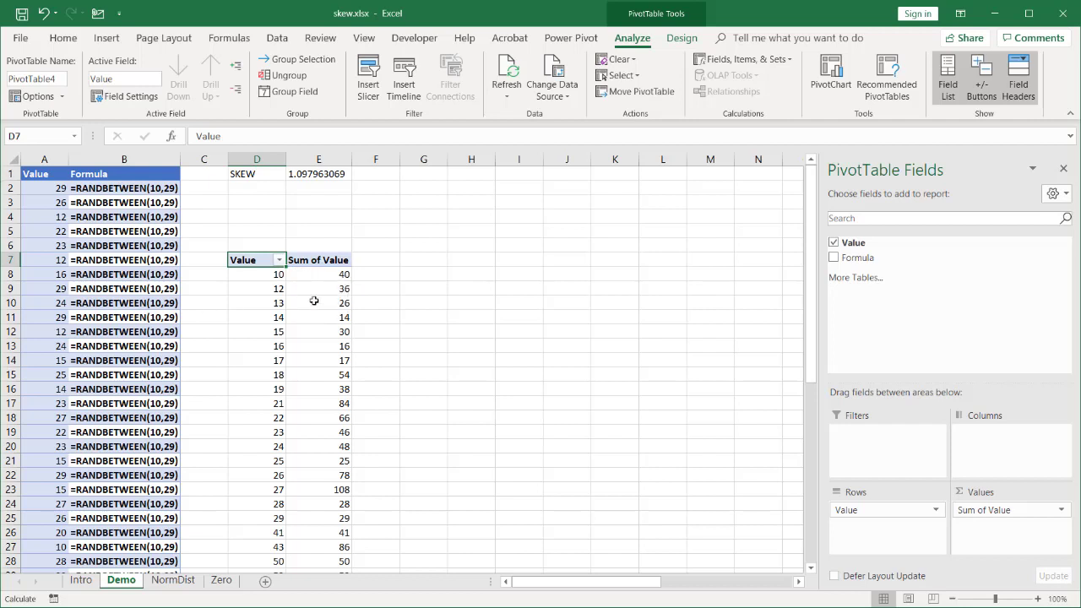
pyautogui.rightClick(335, 275)
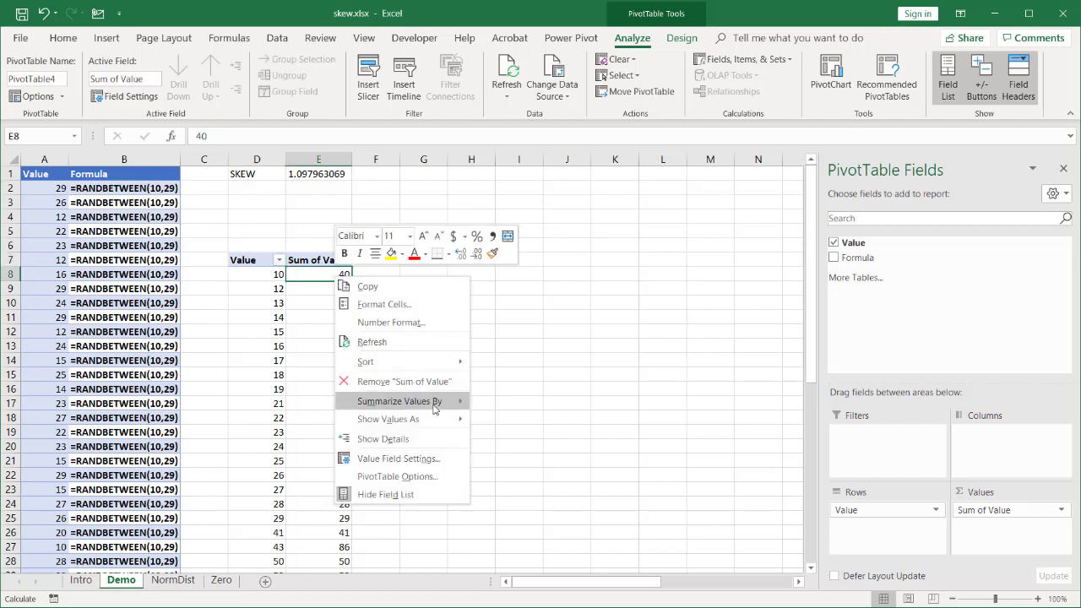
pyautogui.moveTo(435, 408)
pyautogui.click(506, 424)
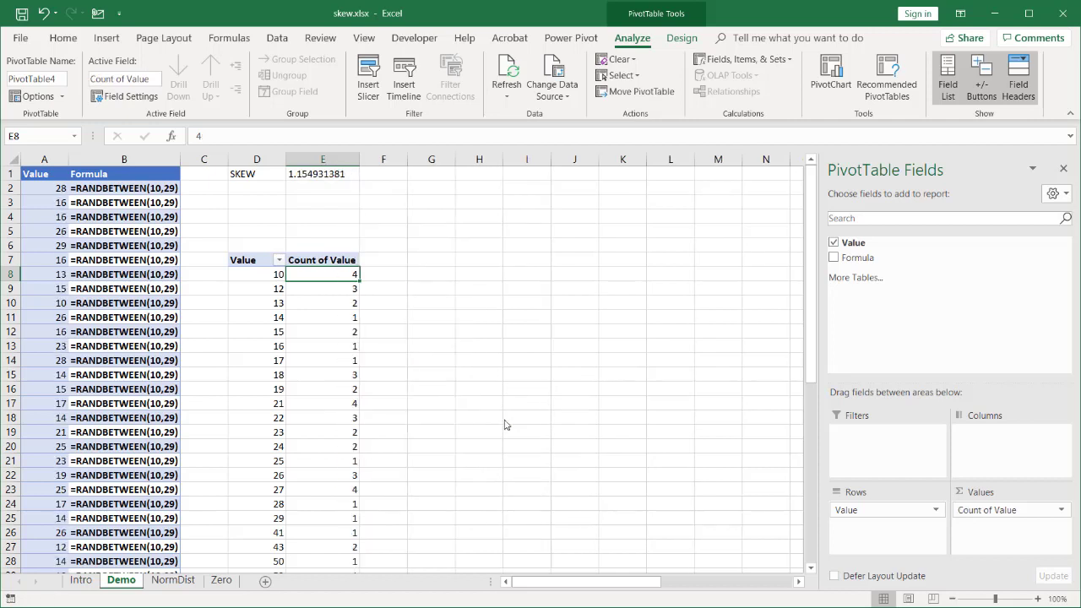
# Group the pivot row labels into ranges of 10
pyautogui.click(251, 302)
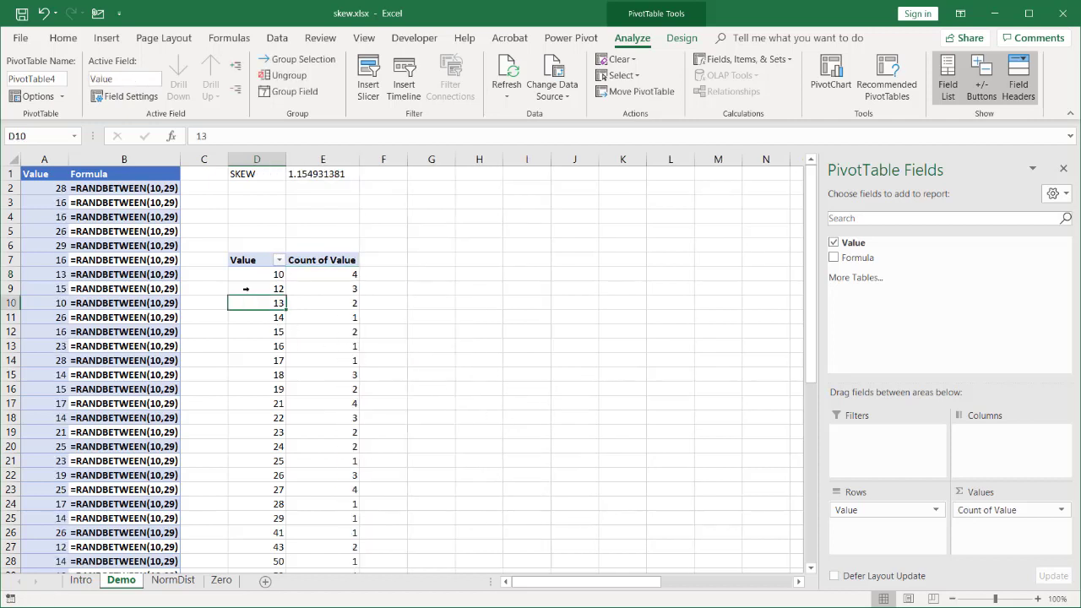
pyautogui.rightClick(250, 302)
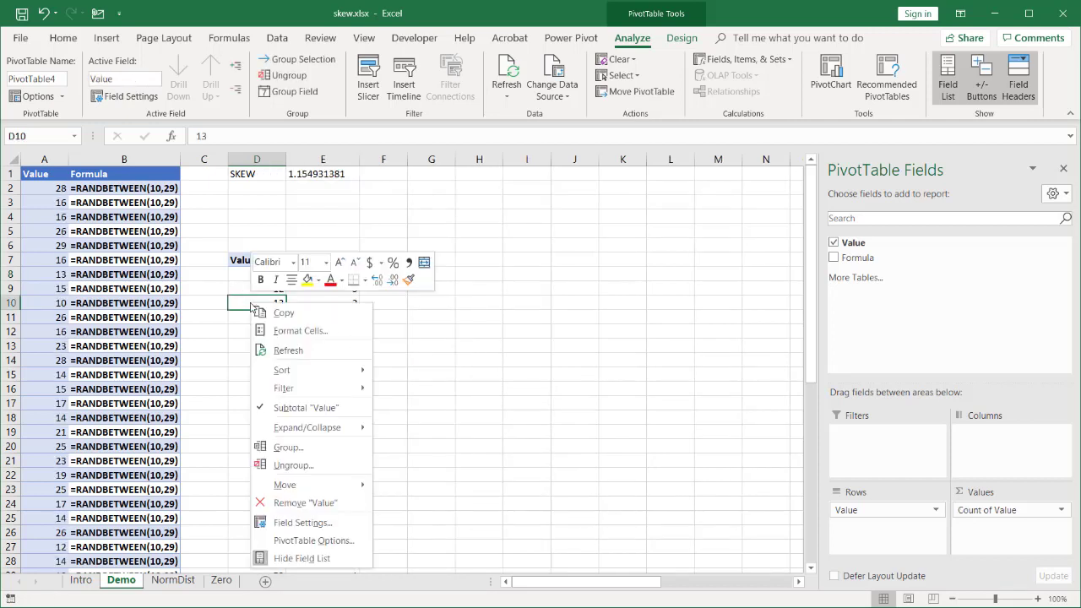
pyautogui.click(312, 447)
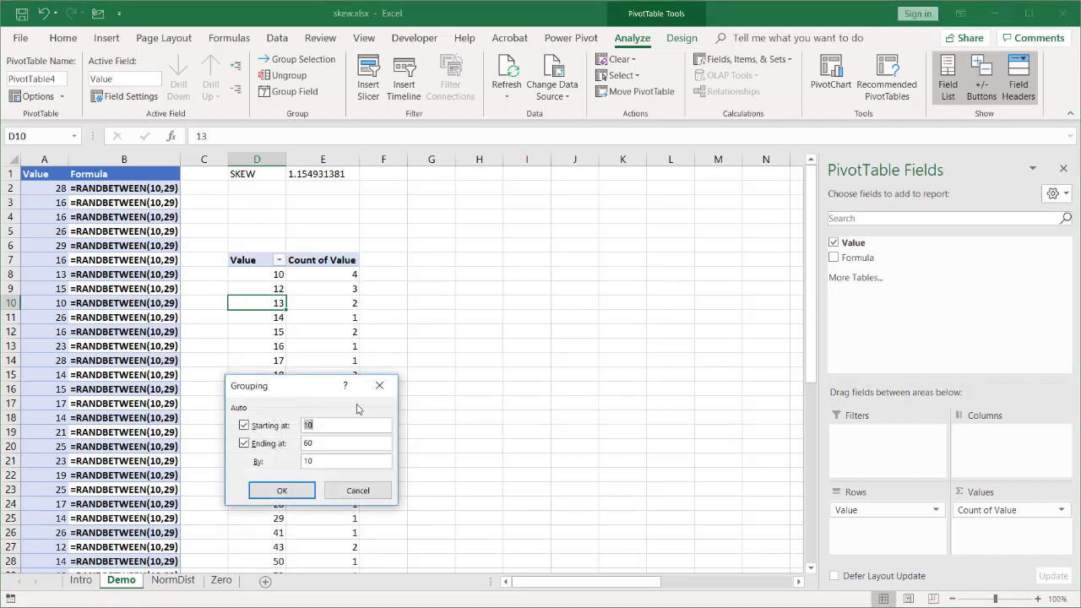
pyautogui.click(287, 489)
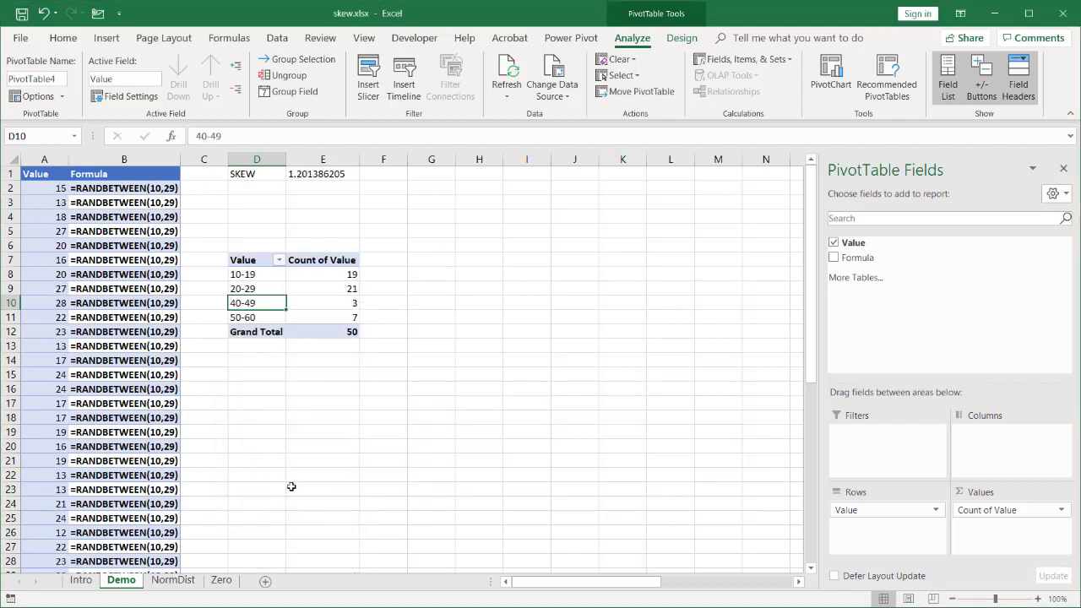
# Insert a clustered column PivotChart of the counts and place it beside the table
pyautogui.click(257, 275)
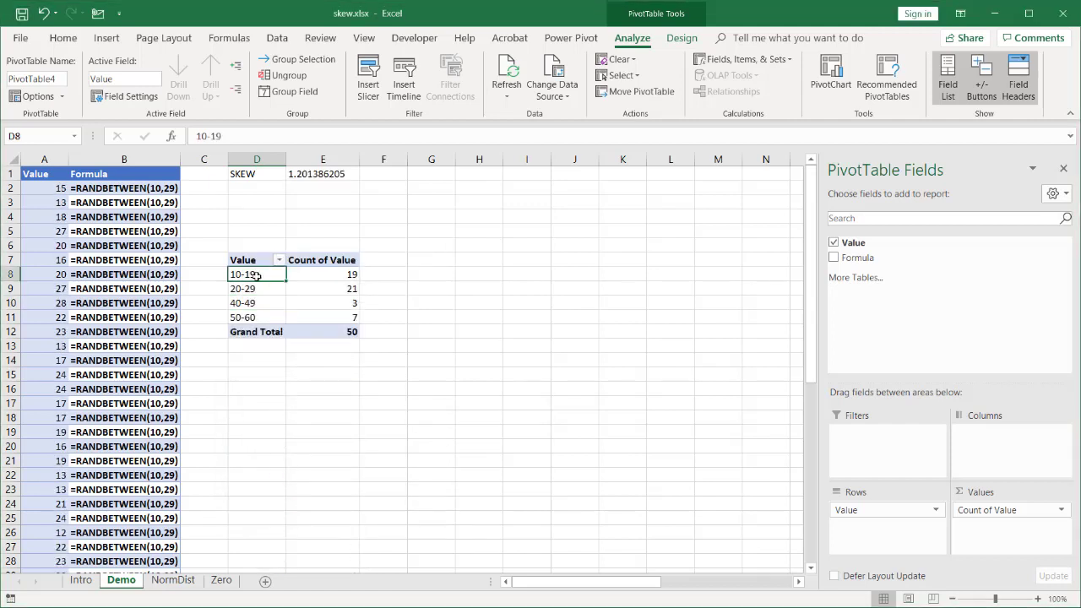
pyautogui.click(304, 279)
pyautogui.click(831, 75)
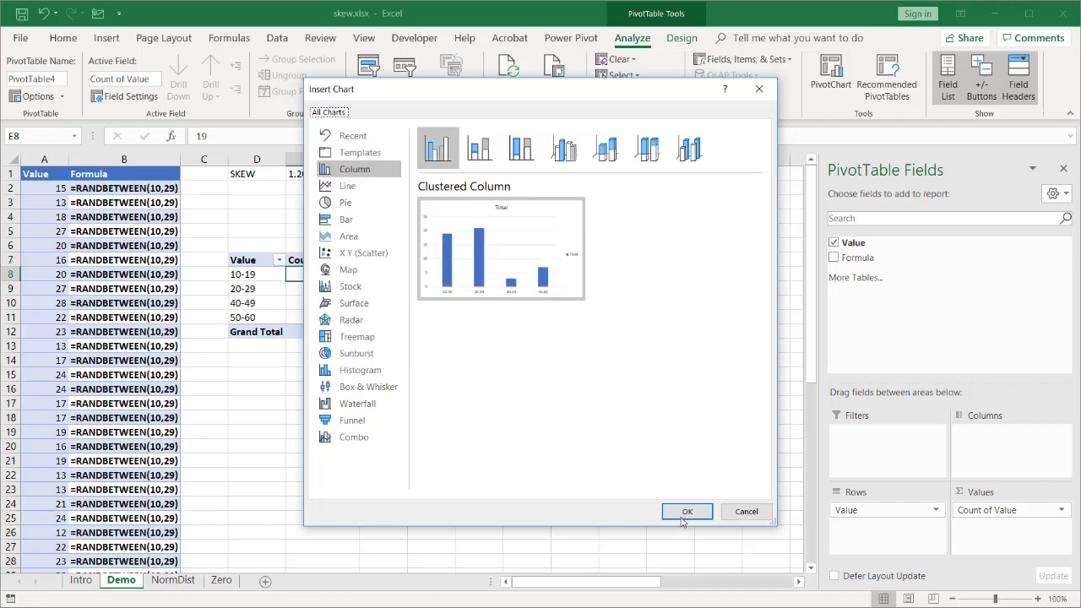
pyautogui.click(687, 511)
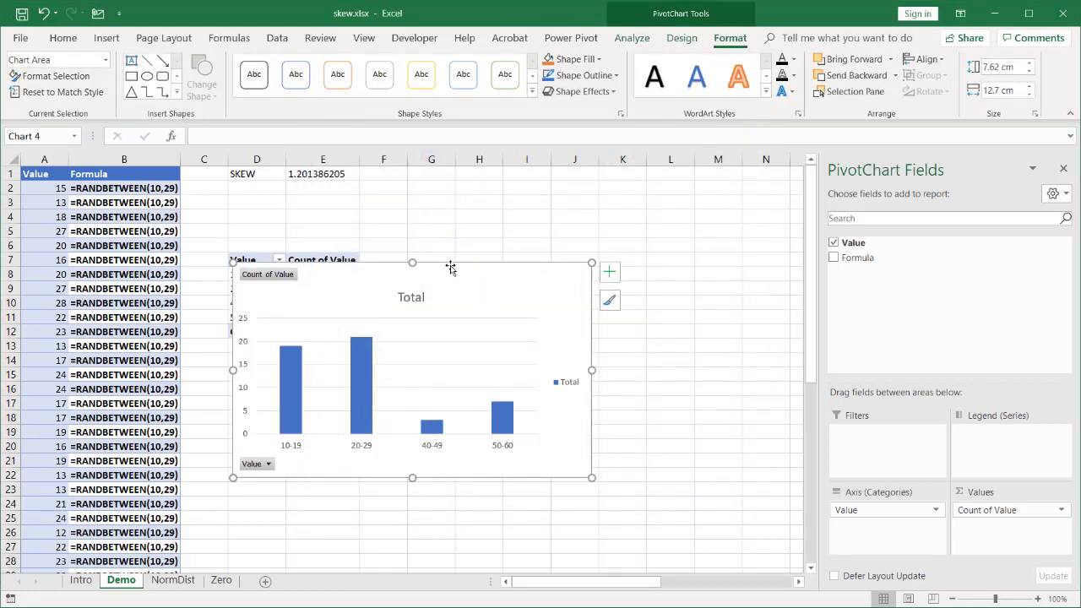
pyautogui.moveTo(451, 269); pyautogui.dragTo(626, 220)
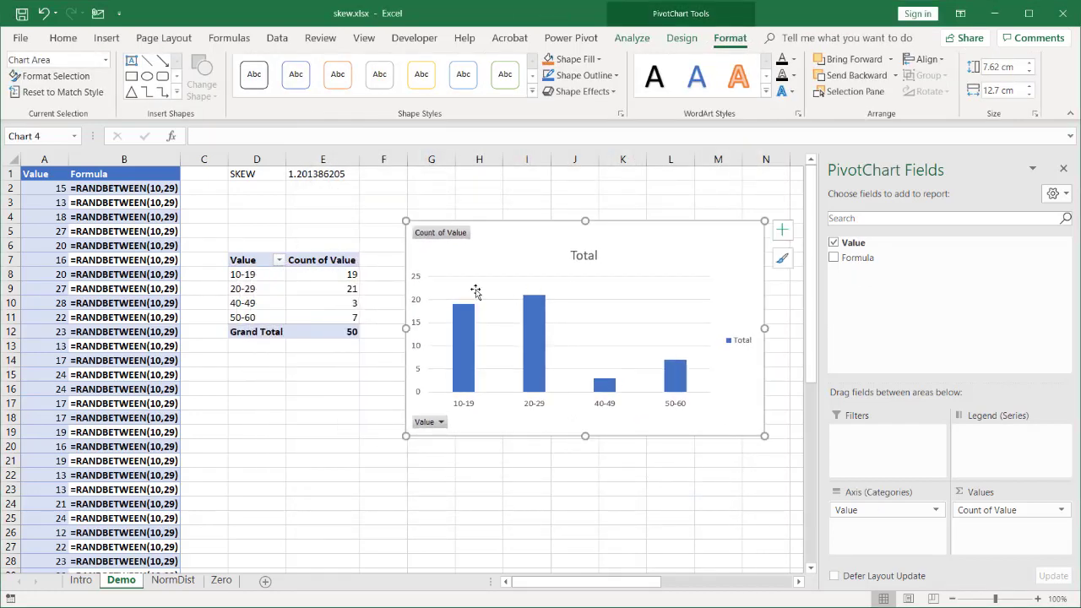
pyautogui.moveTo(456, 335)
# Run Refresh All nine times from E17, ending with bins 11-20 to 51-60 and skewness 1.057
pyautogui.click(313, 476)
pyautogui.click(303, 407)
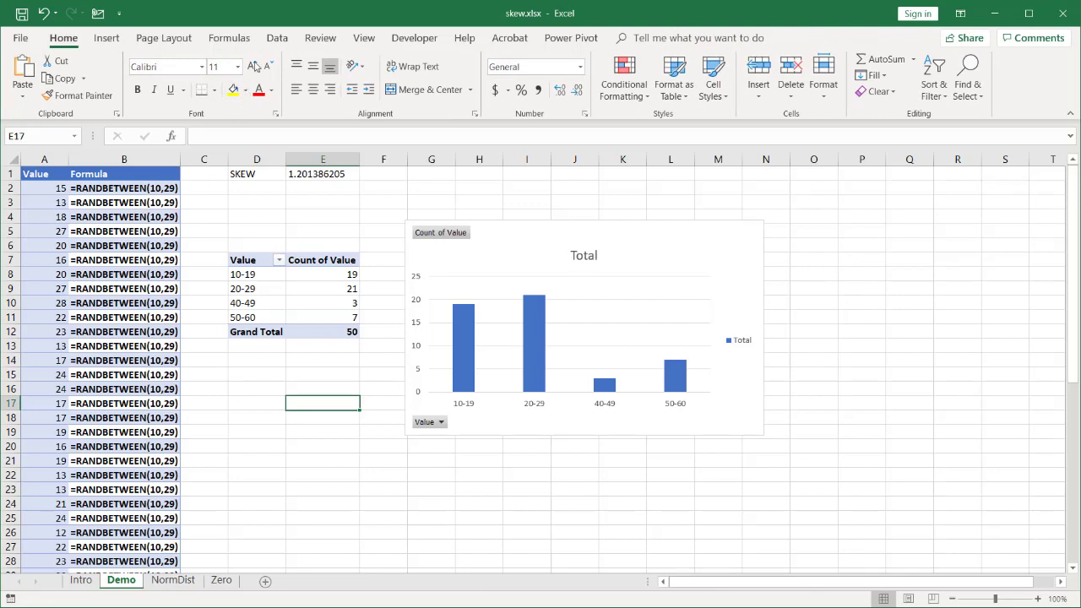
pyautogui.click(277, 38)
pyautogui.click(263, 72)
pyautogui.click(264, 72)
pyautogui.click(264, 72)
pyautogui.click(264, 72)
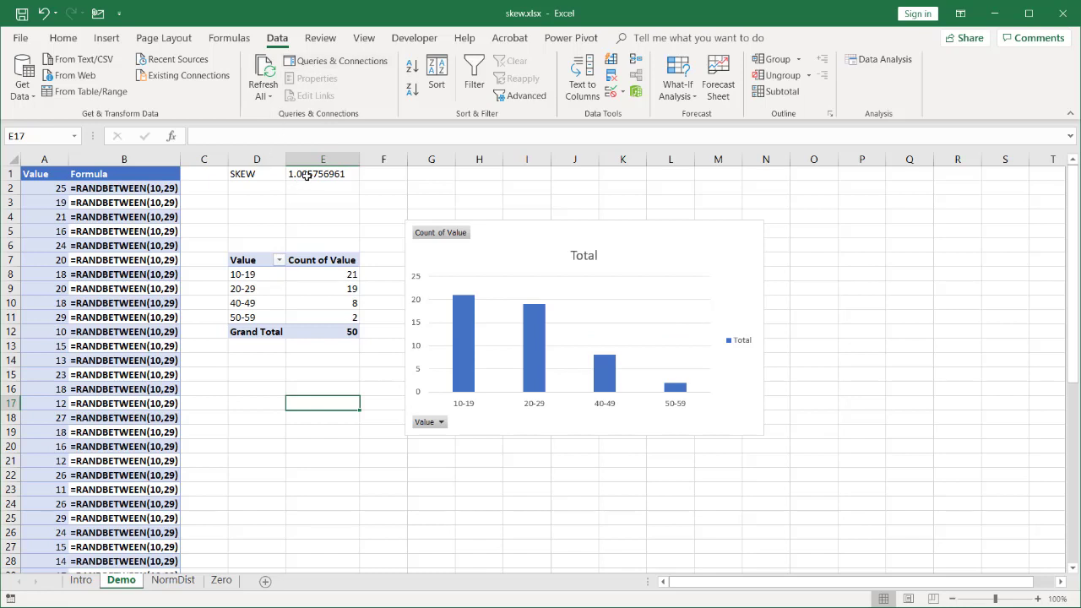
pyautogui.click(264, 72)
pyautogui.click(263, 71)
pyautogui.click(265, 68)
pyautogui.click(265, 68)
pyautogui.click(266, 68)
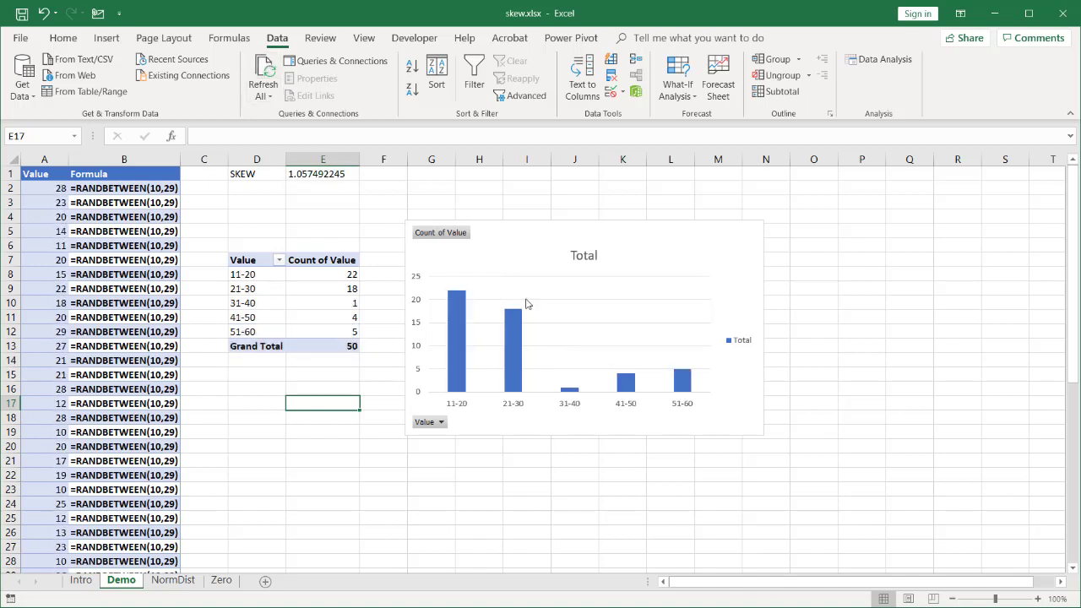
# Change A2 to =RANDBETWEEN(40,60) and fill it down column A to A41
pyautogui.click(50, 189)
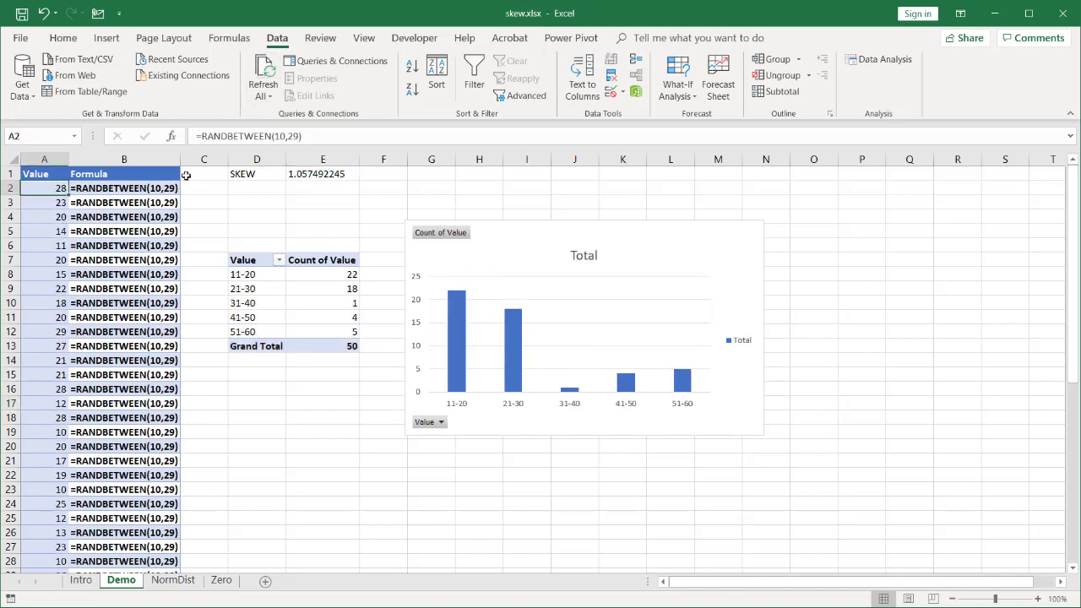
pyautogui.doubleClick(287, 138)
pyautogui.write('4')
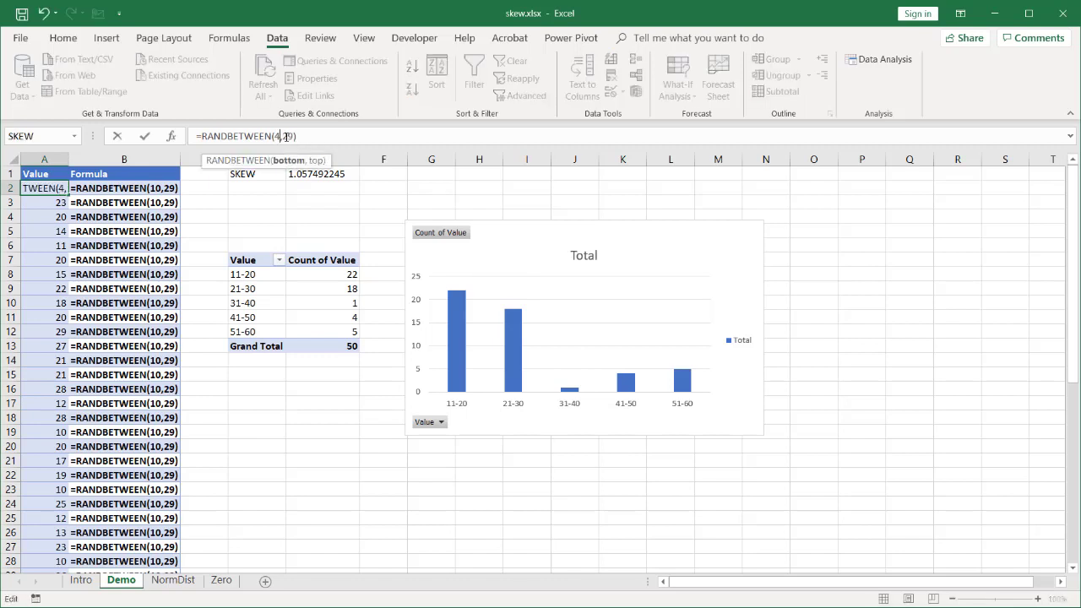
pyautogui.write('0,60')
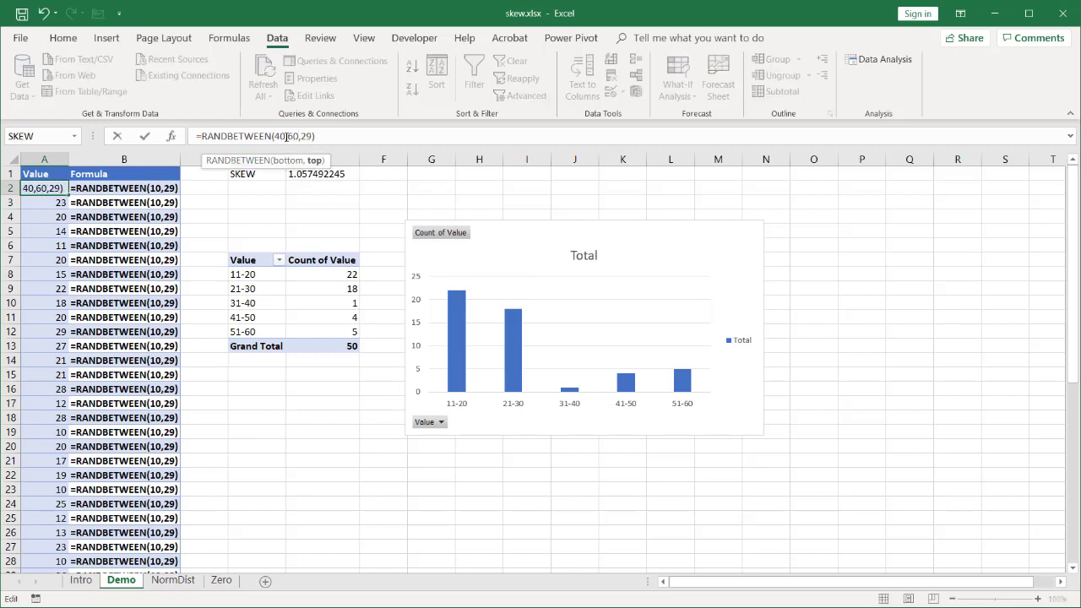
pyautogui.press('Delete')
pyautogui.press('Delete')
pyautogui.press('Return')
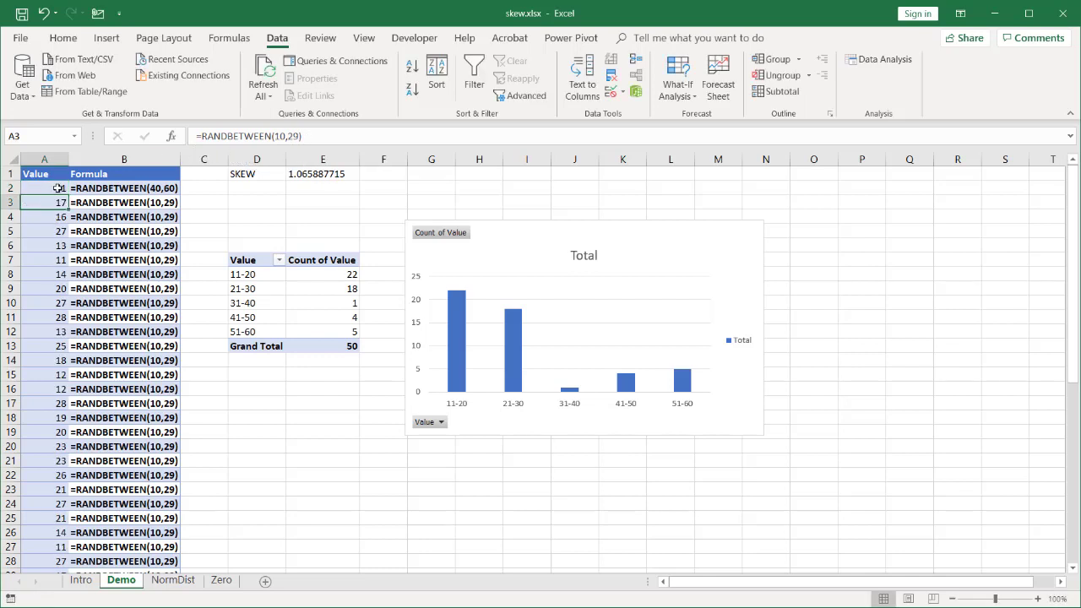
pyautogui.click(59, 192)
pyautogui.moveTo(66, 196); pyautogui.dragTo(25, 518)
# Change A42 to =RANDBETWEEN(10,29), fill it down to A51, and return to the top
pyautogui.click(48, 532)
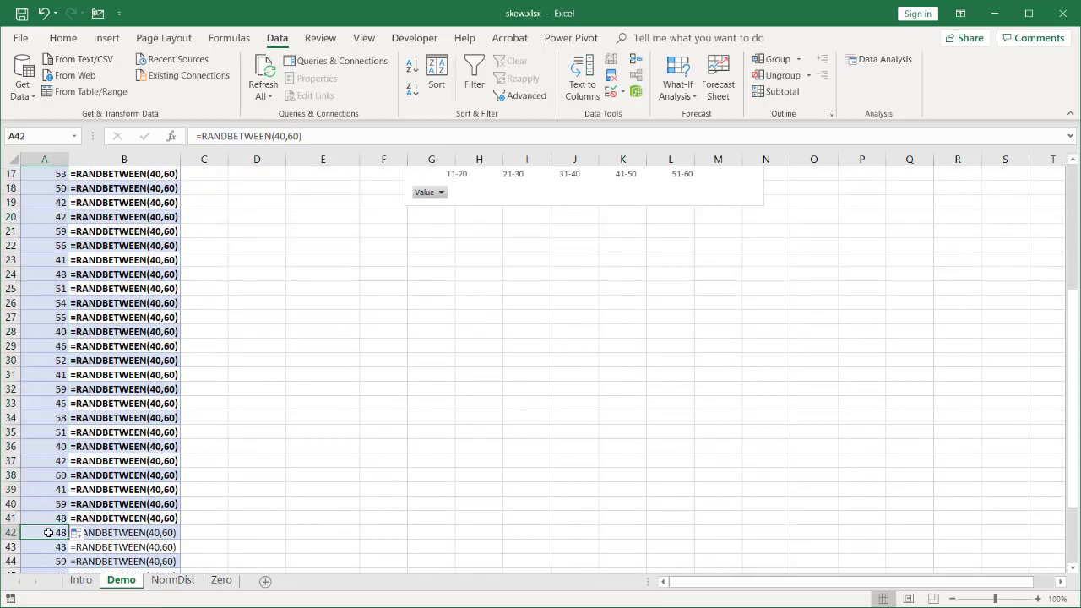
pyautogui.doubleClick(280, 135)
pyautogui.press('Delete')
pyautogui.write('10')
pyautogui.doubleClick(296, 135)
pyautogui.press('Delete')
pyautogui.write('29')
pyautogui.press('Return')
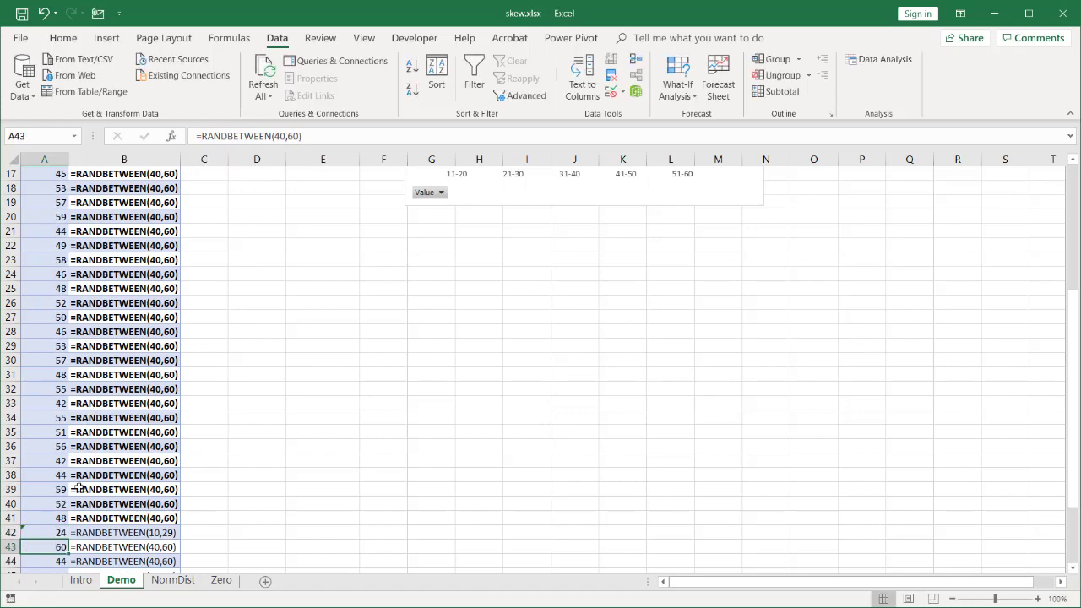
pyautogui.click(52, 531)
pyautogui.moveTo(68, 540)
pyautogui.mouseDown()
pyautogui.moveTo(66, 564)
pyautogui.moveTo(55, 525)
pyautogui.mouseUp()
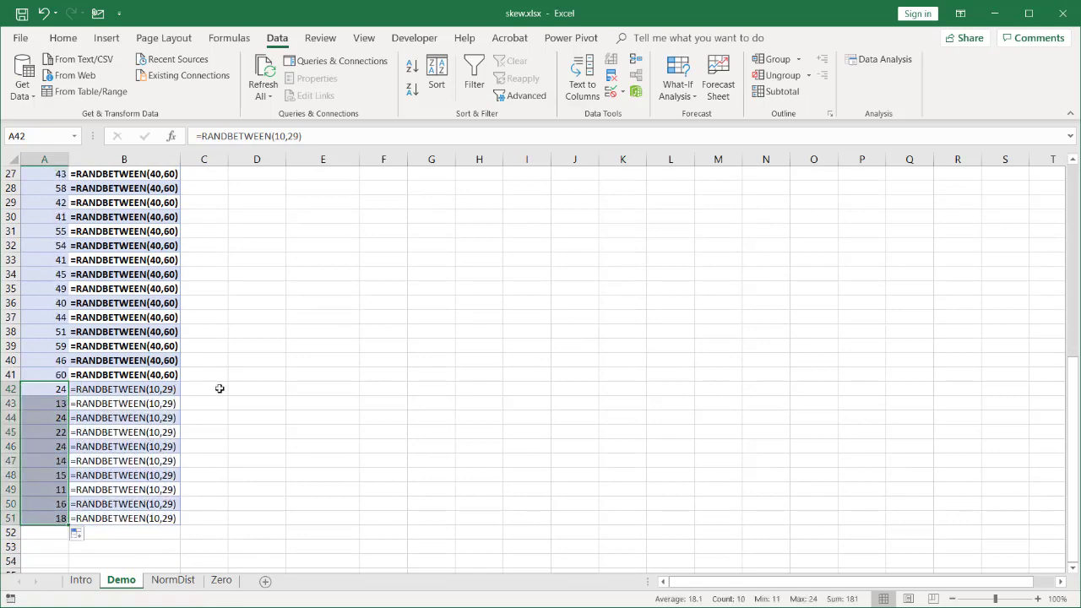
pyautogui.hotkey('ctrl', 'Home')
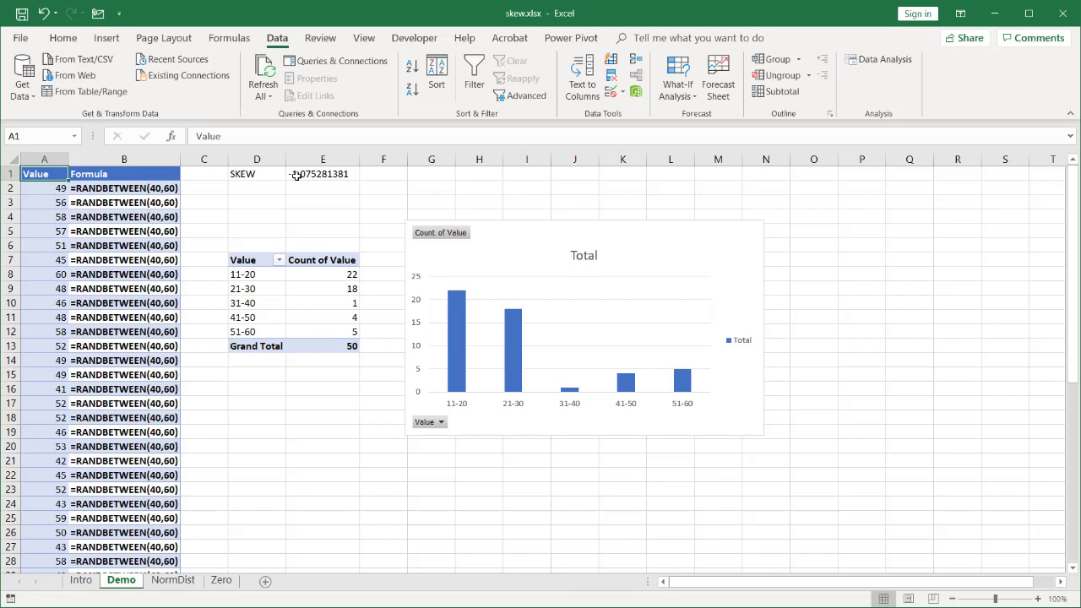
# Run Refresh All six times, ending with bin counts 4, 6, 20, 20 and skewness -1.087
pyautogui.click(263, 78)
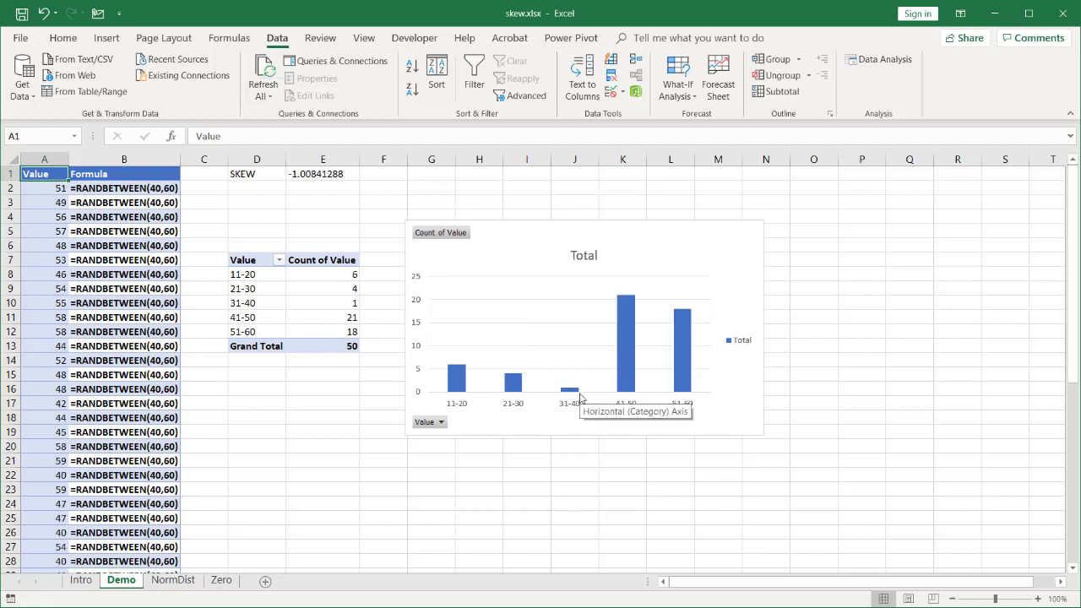
pyautogui.click(264, 69)
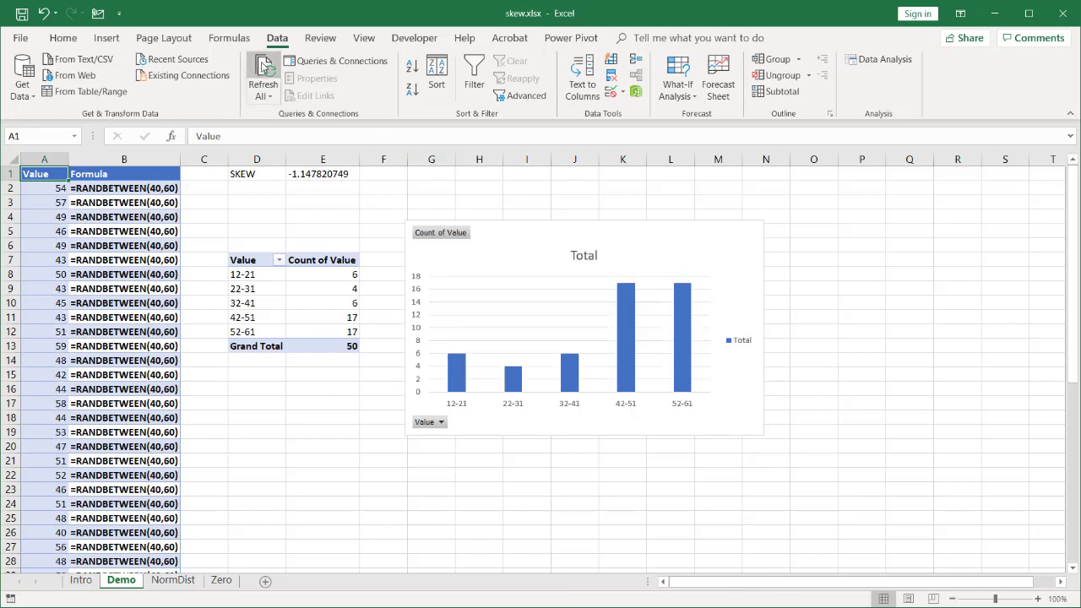
pyautogui.click(265, 69)
pyautogui.click(264, 69)
pyautogui.click(264, 69)
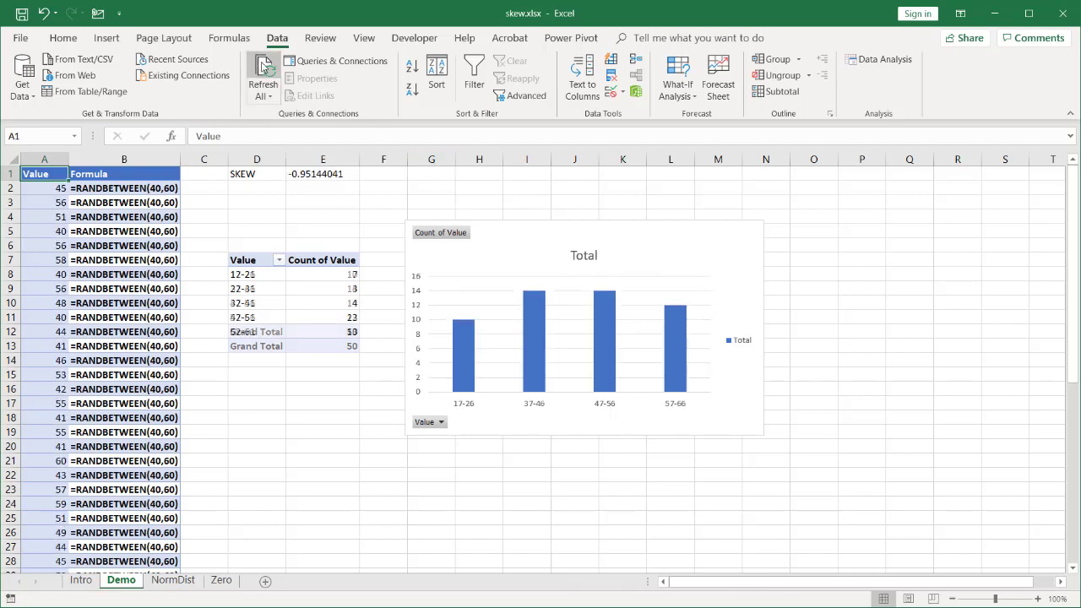
pyautogui.click(265, 69)
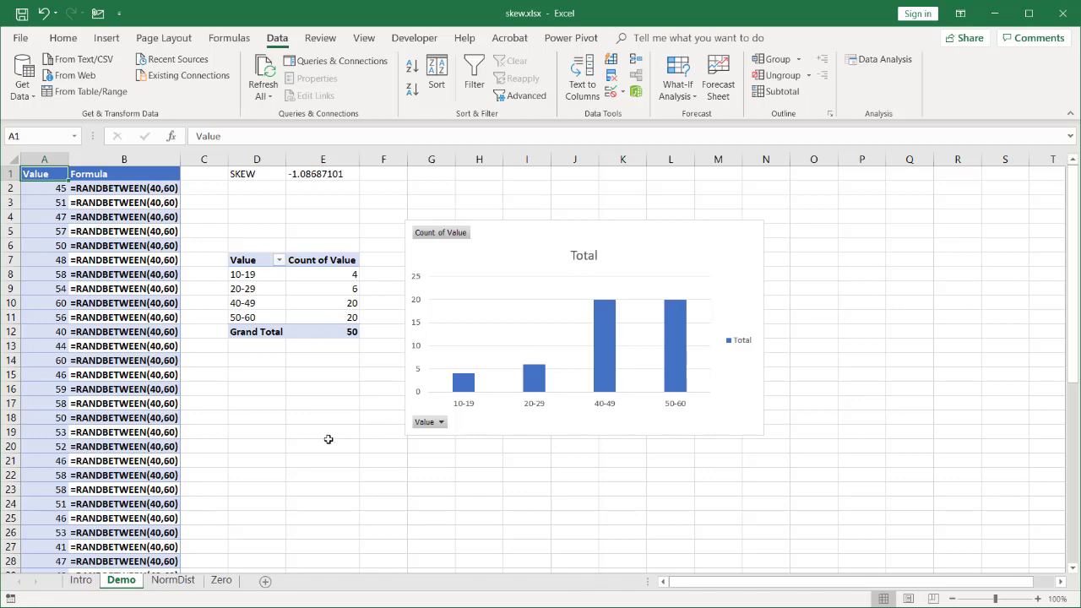
# Copy all X values, starting at 80, from the Zero sheet
pyautogui.click(220, 581)
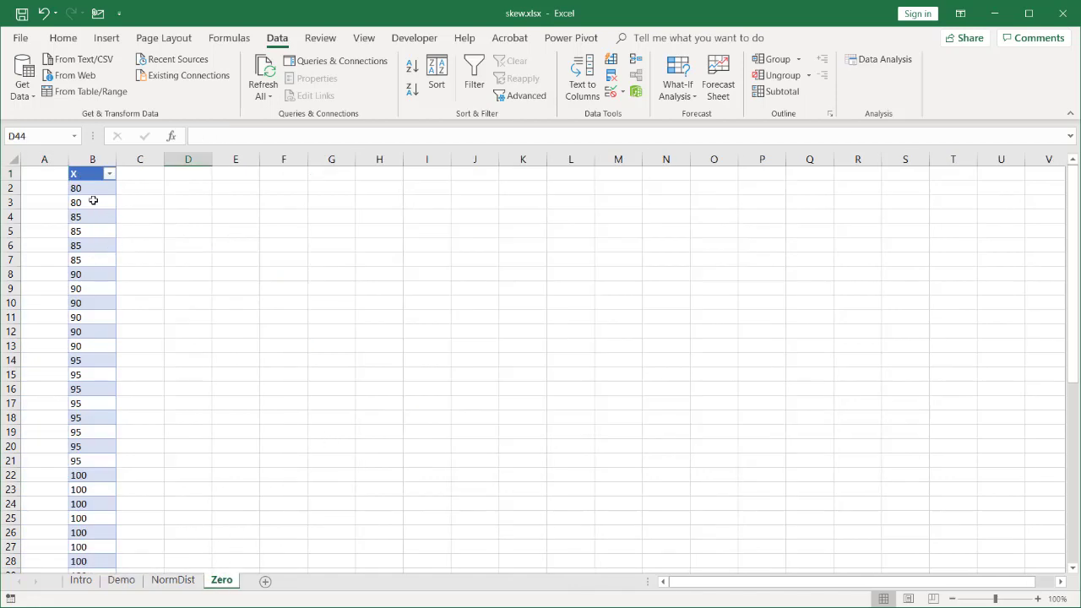
pyautogui.click(84, 187)
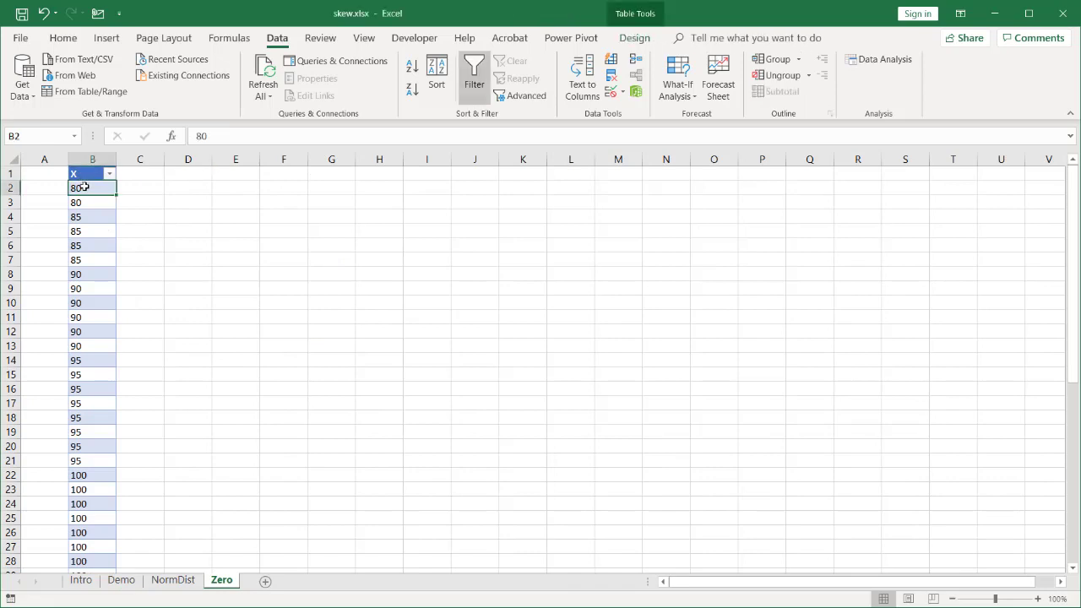
pyautogui.hotkey('ctrl', 'shift', 'Down')
pyautogui.hotkey('ctrl', 'c')
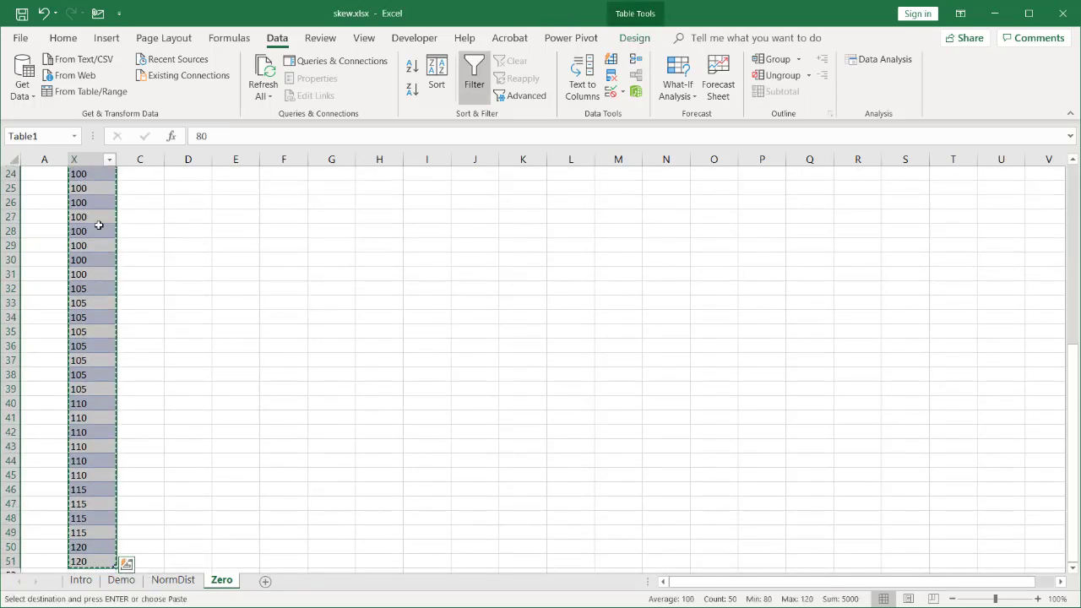
# Paste the X values into Demo from A2 and refresh, bringing skewness to about zero
pyautogui.click(119, 580)
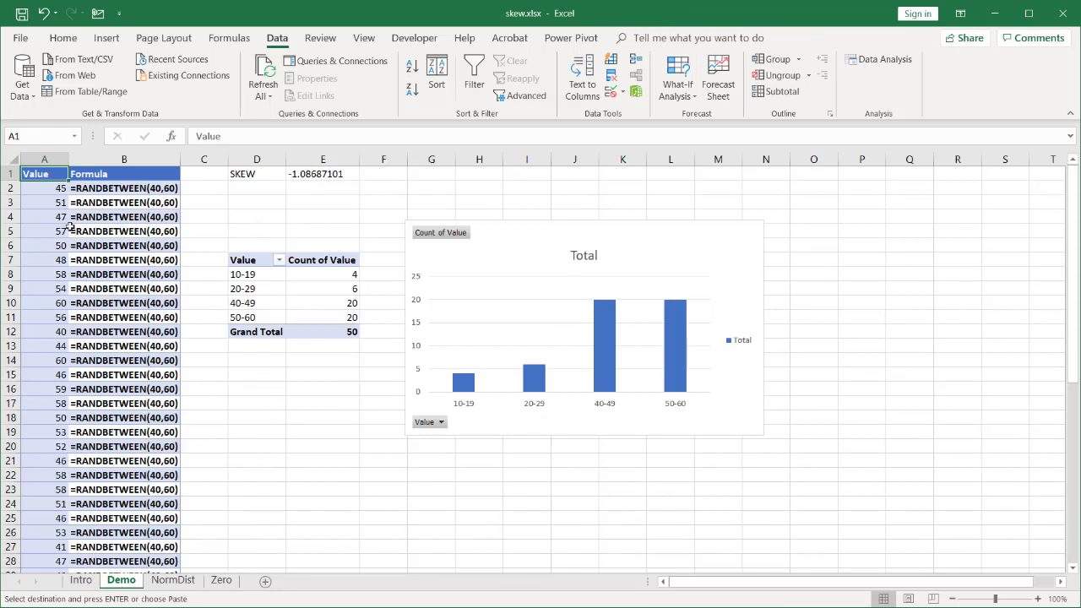
pyautogui.click(37, 189)
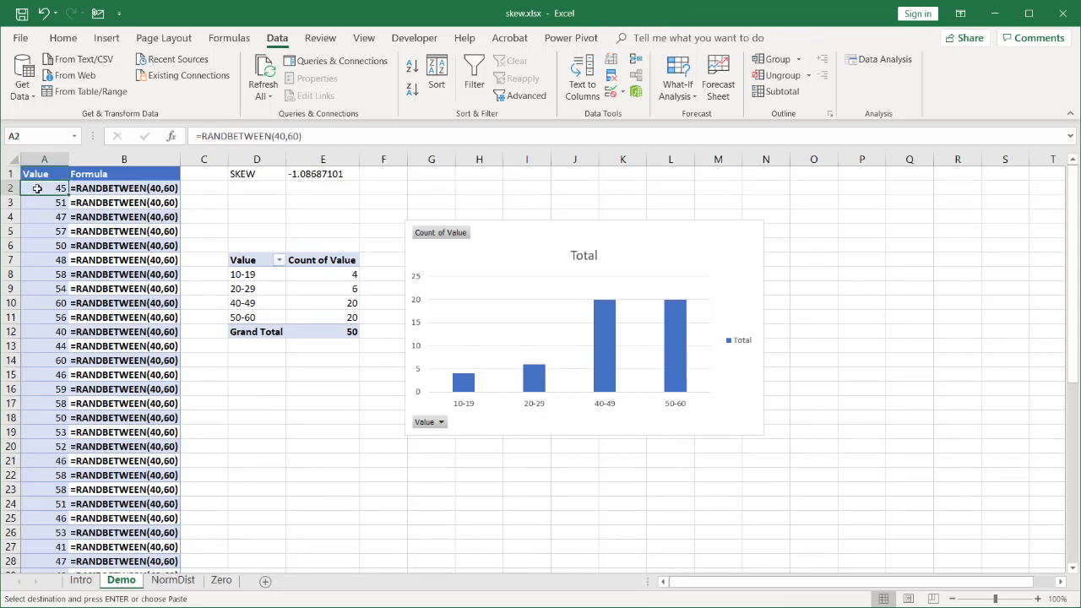
pyautogui.hotkey('ctrl', 'v')
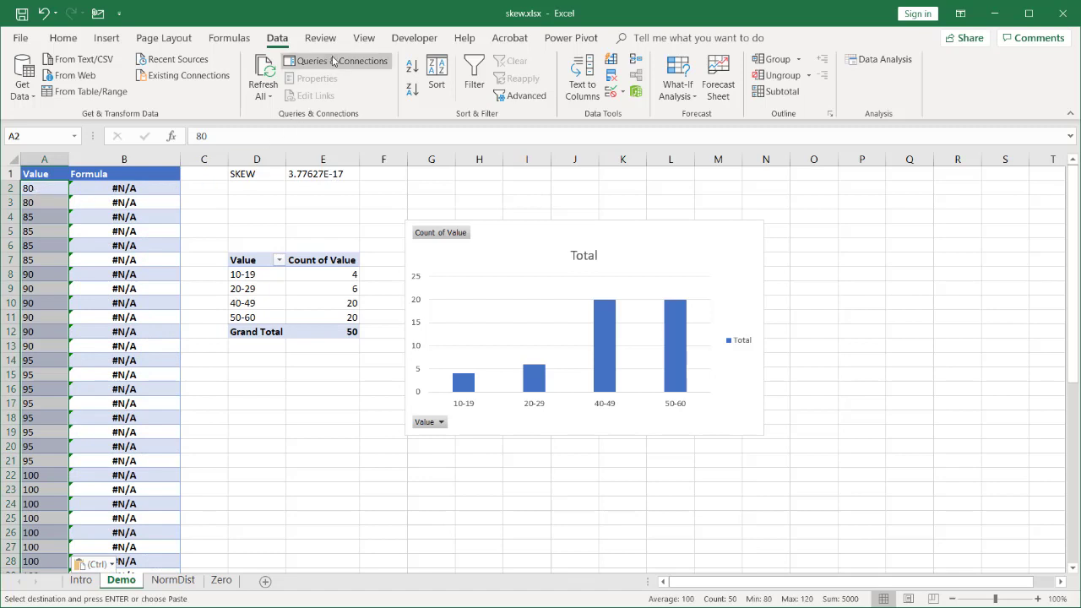
pyautogui.click(270, 71)
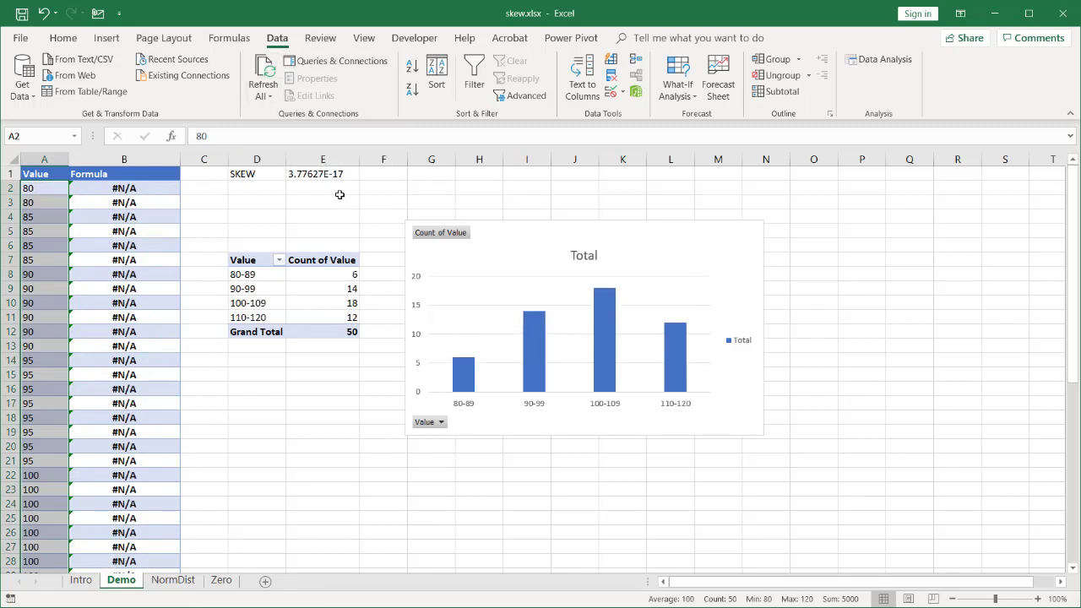
pyautogui.click(321, 174)
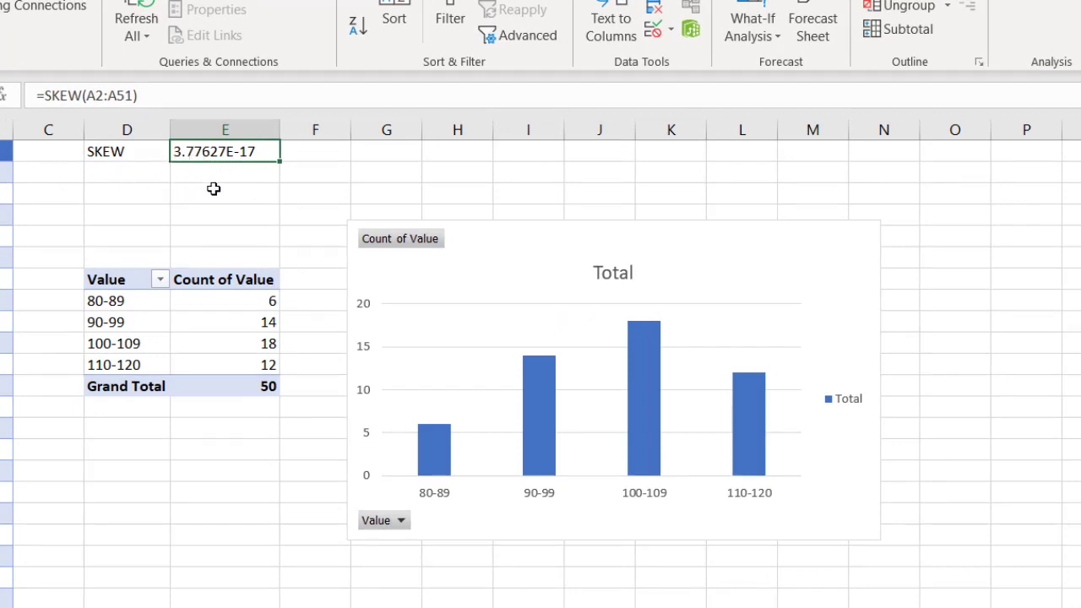
# Regroup the pivot bin labels into bins of 5 instead of 10
pyautogui.click(191, 472)
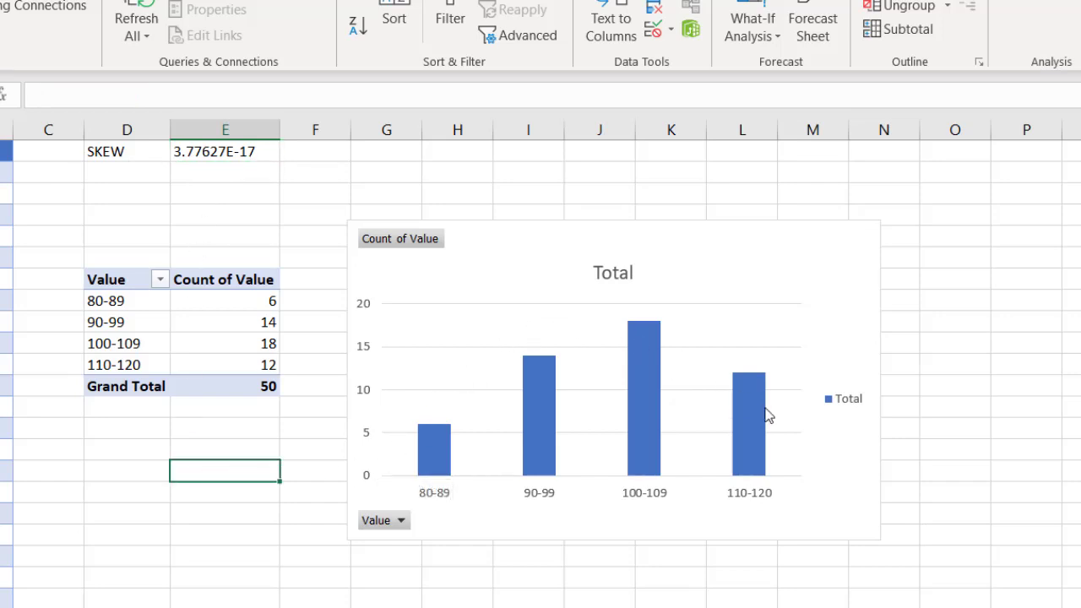
pyautogui.rightClick(133, 323)
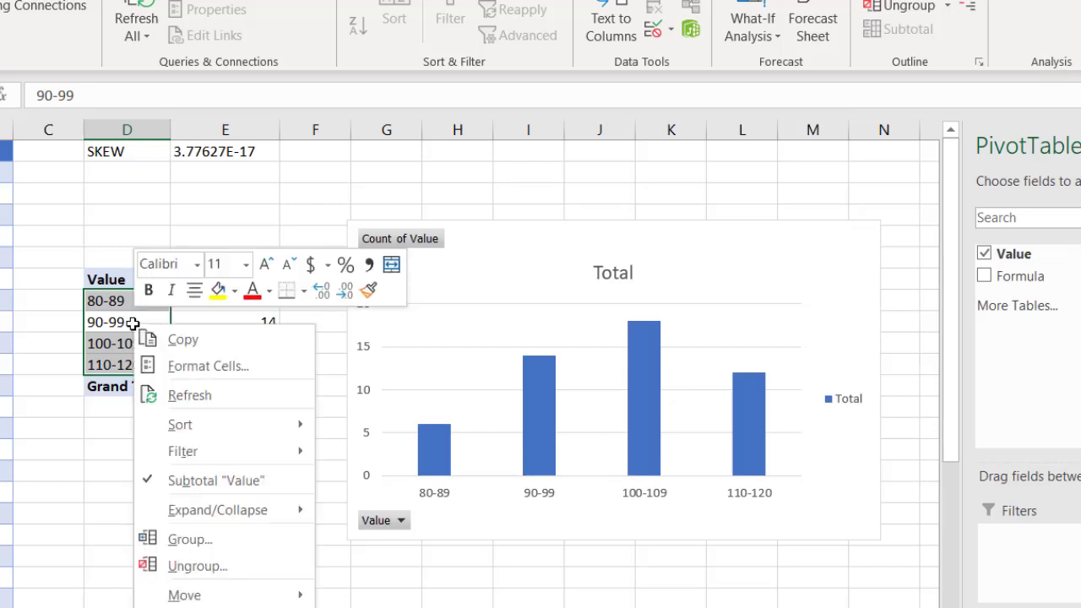
pyautogui.click(226, 541)
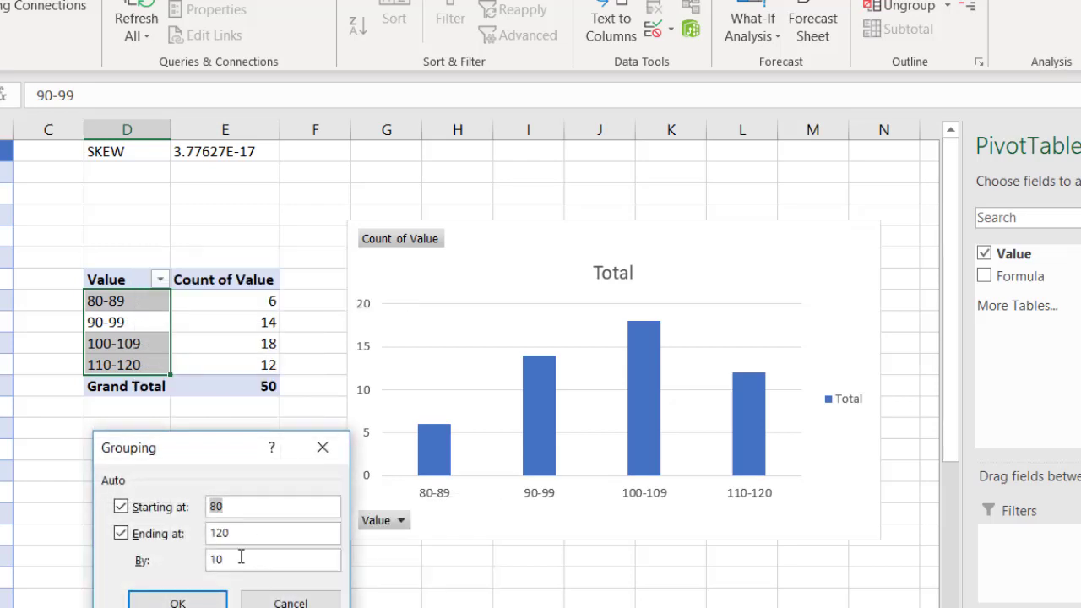
pyautogui.moveTo(241, 557); pyautogui.dragTo(187, 558)
pyautogui.write('5')
pyautogui.click(194, 596)
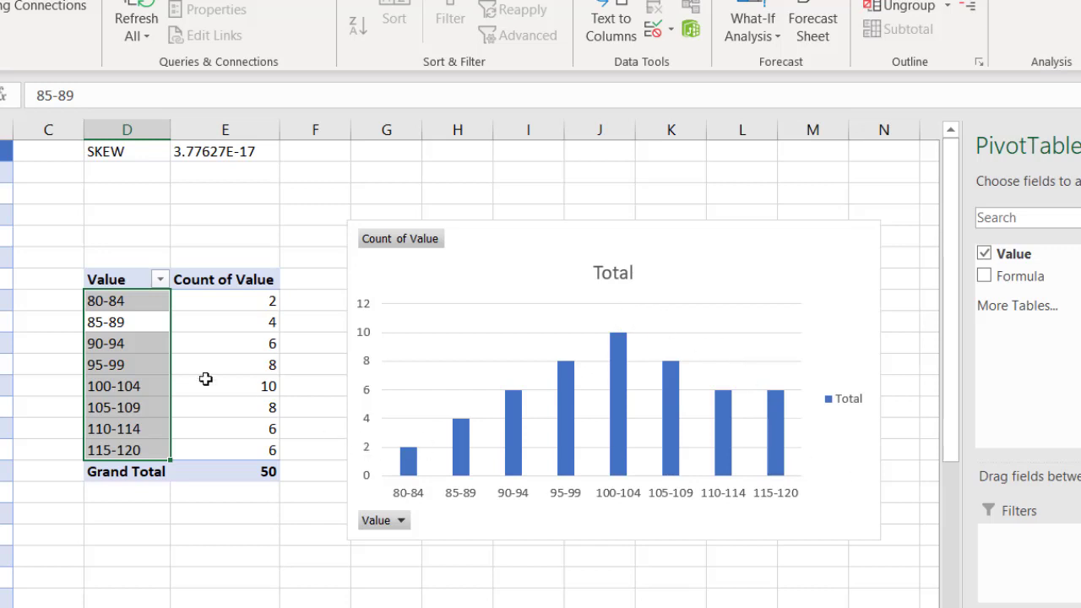
# Regroup the bins by 2, giving 80-81 through 118-120, then select the SKEW result in E1
pyautogui.rightClick(156, 365)
pyautogui.click(249, 581)
pyautogui.click(262, 588)
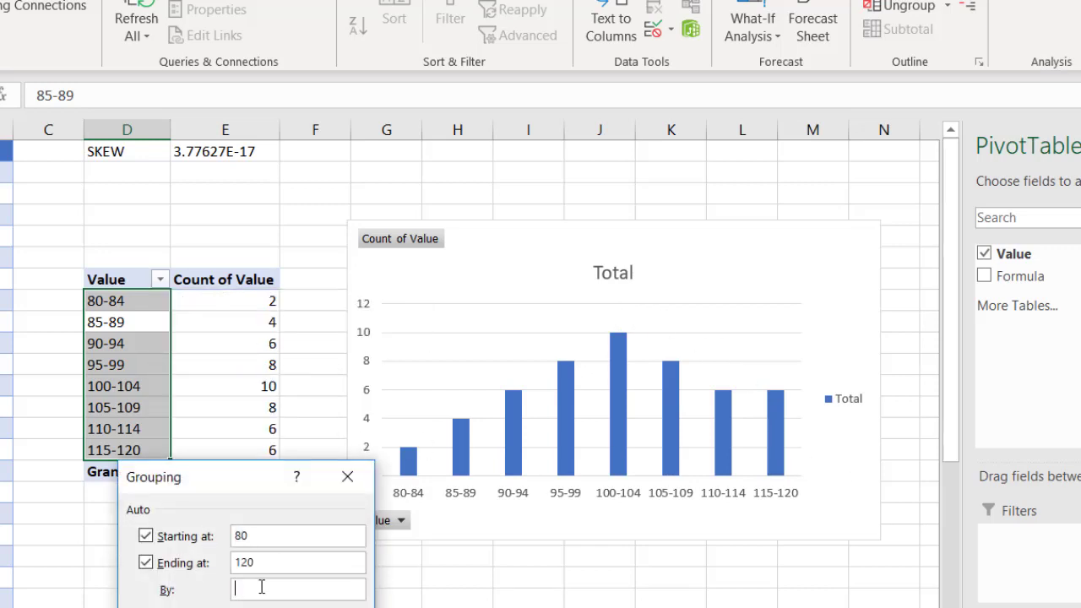
pyautogui.write('2')
pyautogui.press('Return')
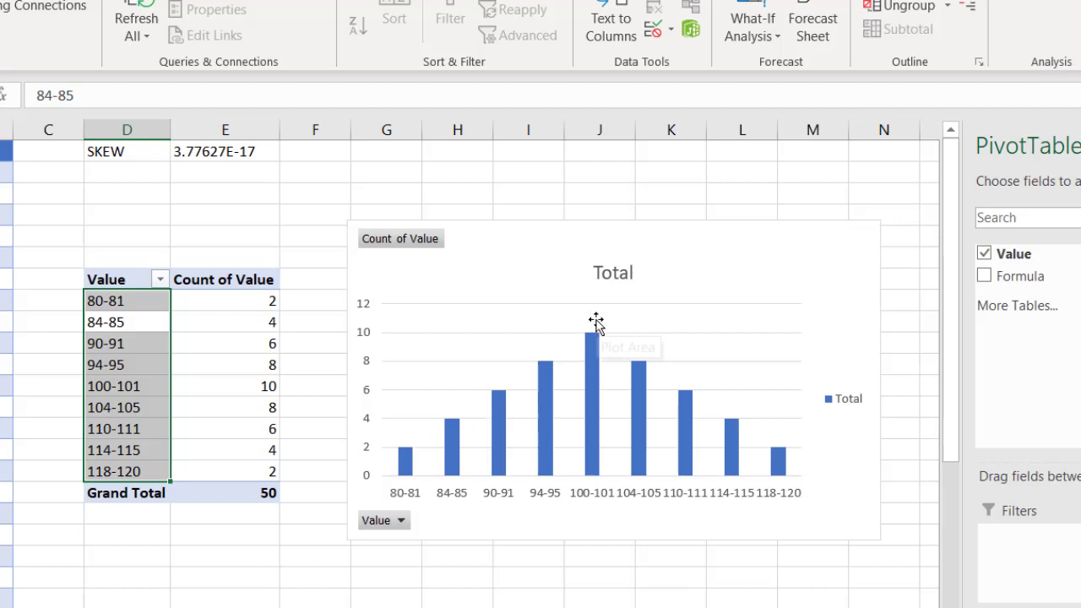
pyautogui.click(245, 152)
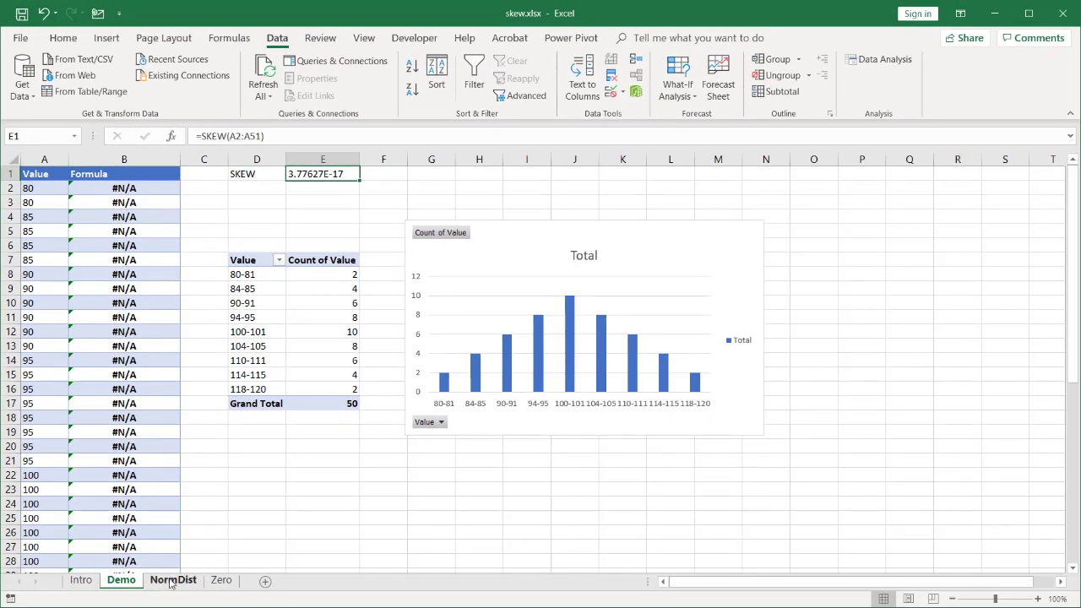
# On the NormDist sheet, review the Mean in B1, STD Dev in B2 and empty SKEW cell B5
pyautogui.click(171, 582)
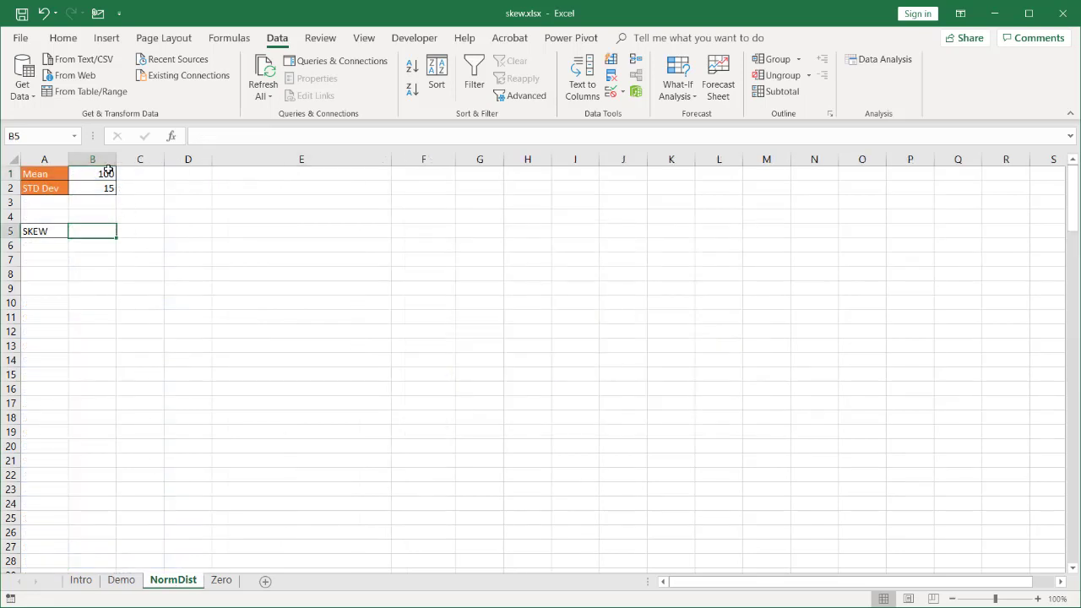
pyautogui.click(98, 173)
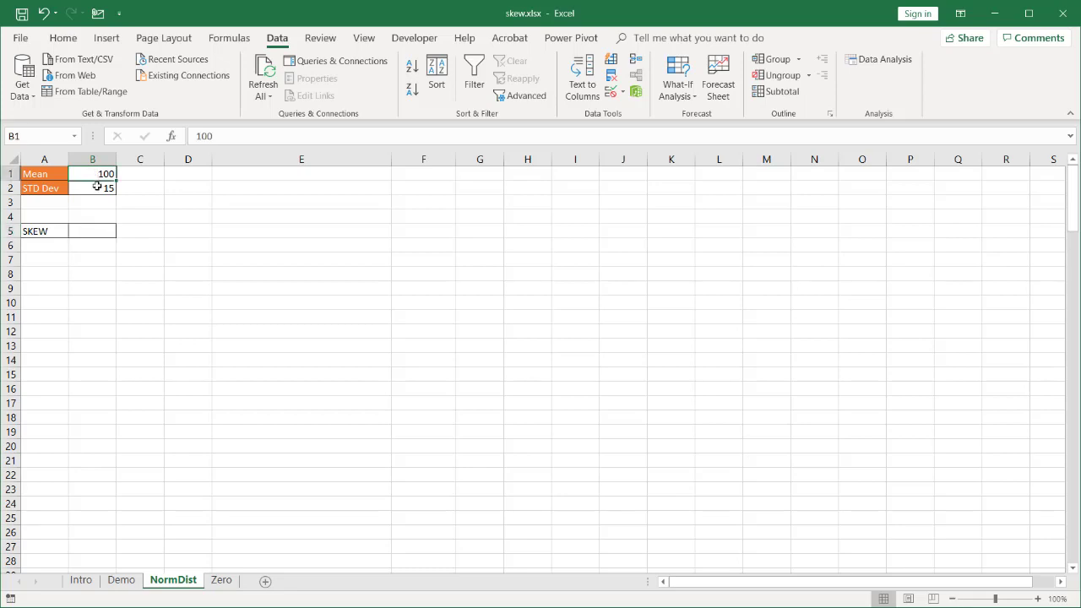
pyautogui.click(99, 188)
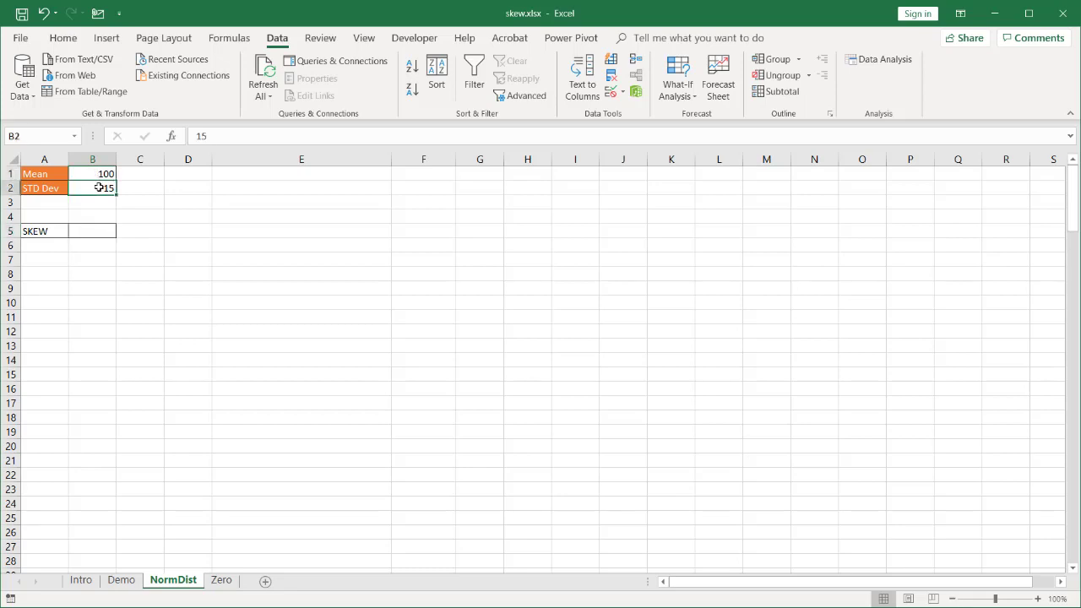
pyautogui.click(102, 231)
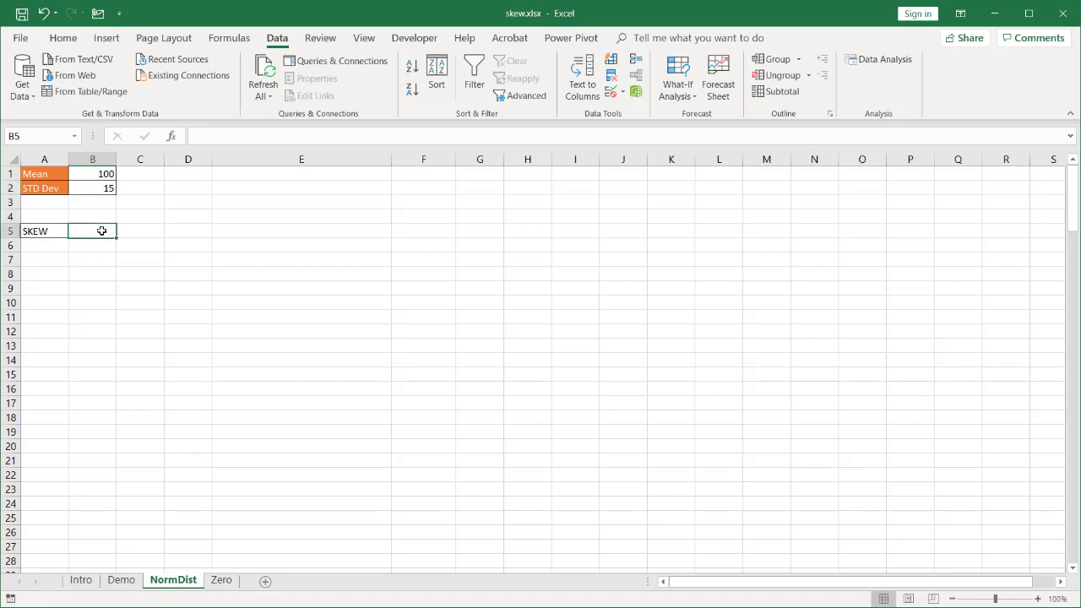
# Head column D 'RAND' and fill =RAND() from D2 down to D101
pyautogui.click(196, 174)
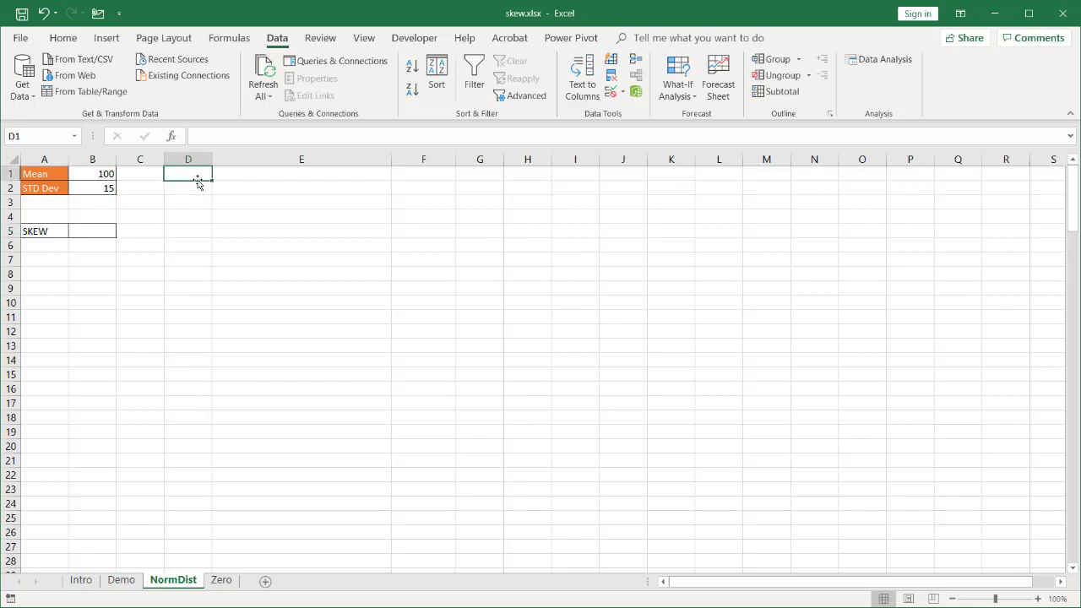
pyautogui.write('ra')
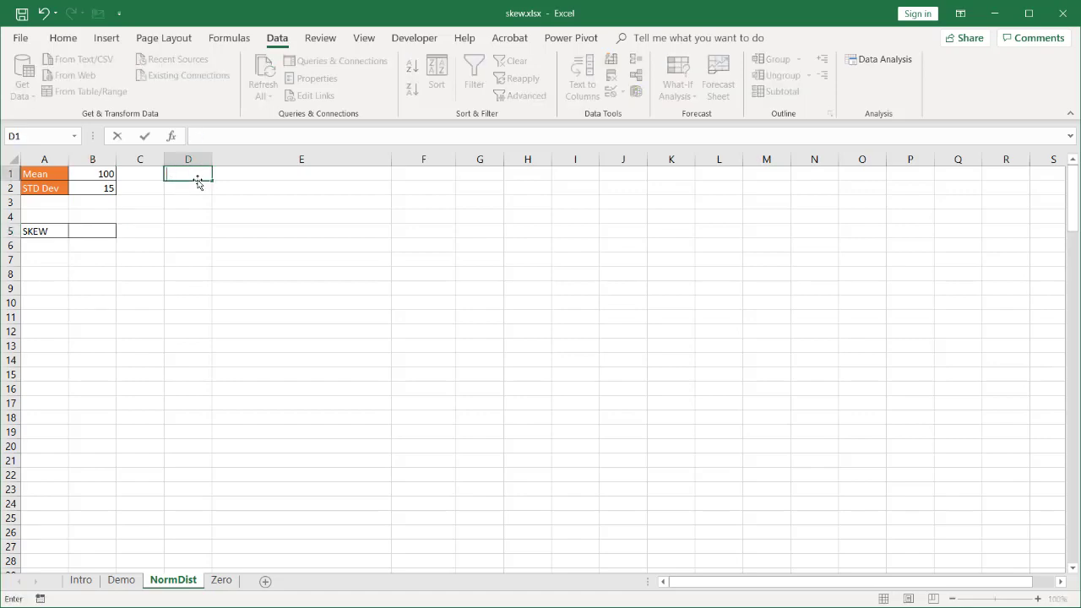
pyautogui.write('ND')
pyautogui.press('Return')
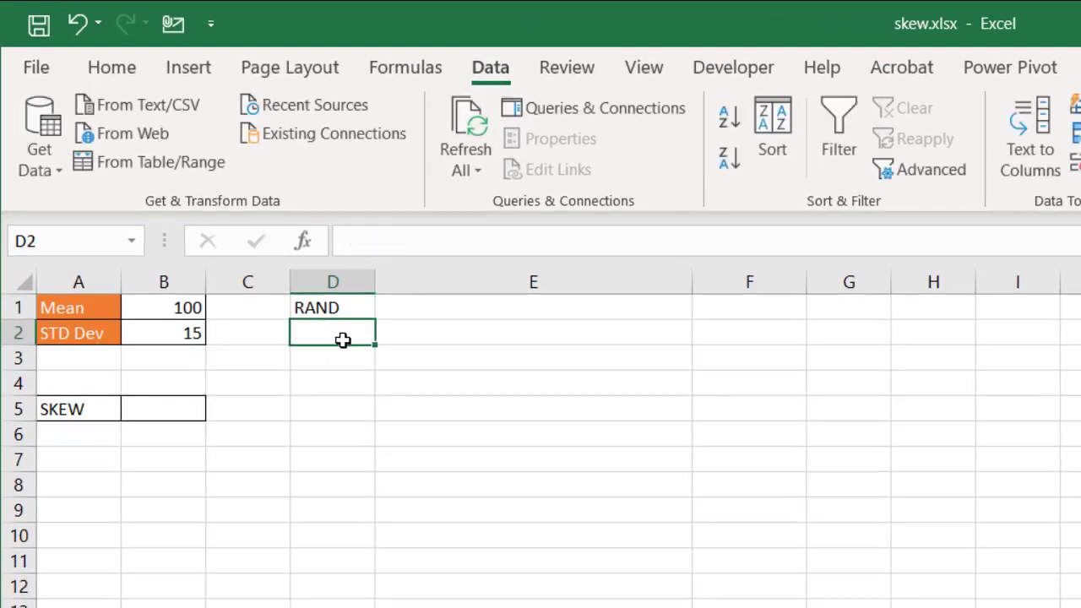
pyautogui.write('=ran')
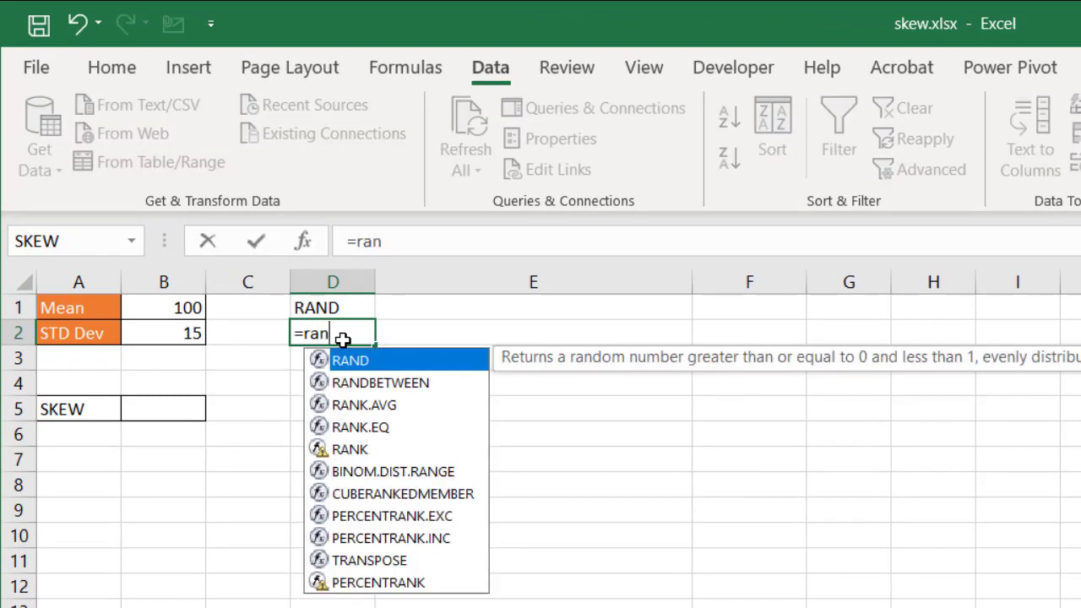
pyautogui.doubleClick(346, 361)
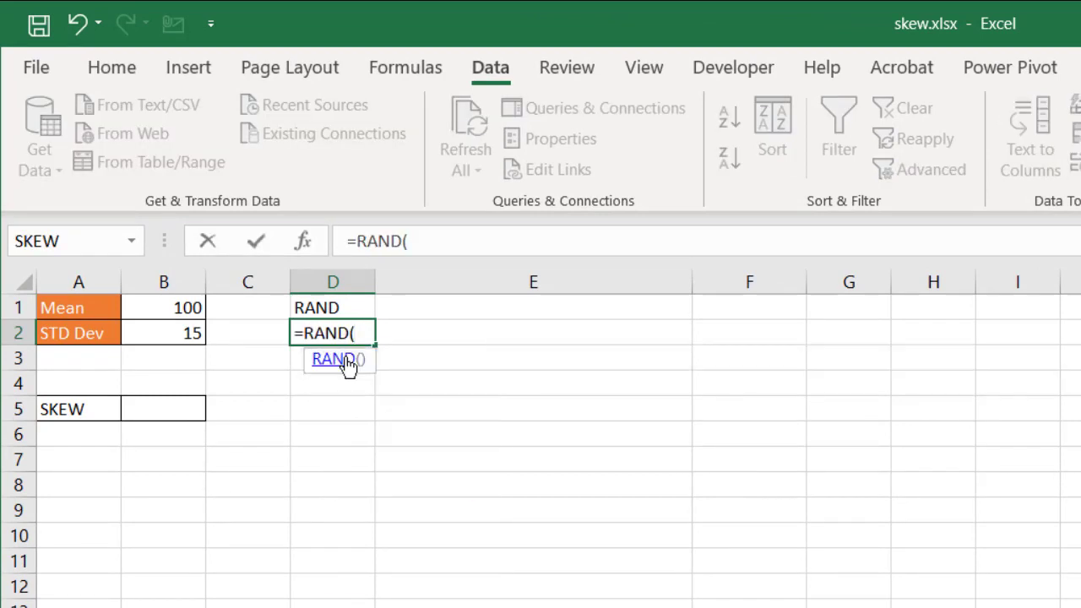
pyautogui.press('Return')
pyautogui.click(359, 333)
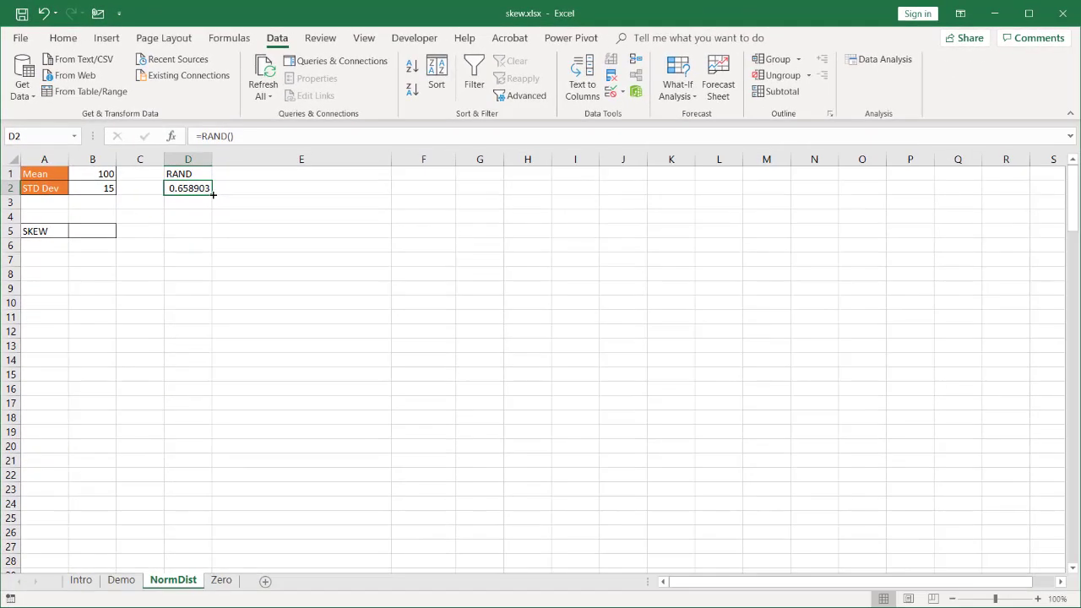
pyautogui.moveTo(213, 194); pyautogui.dragTo(195, 483)
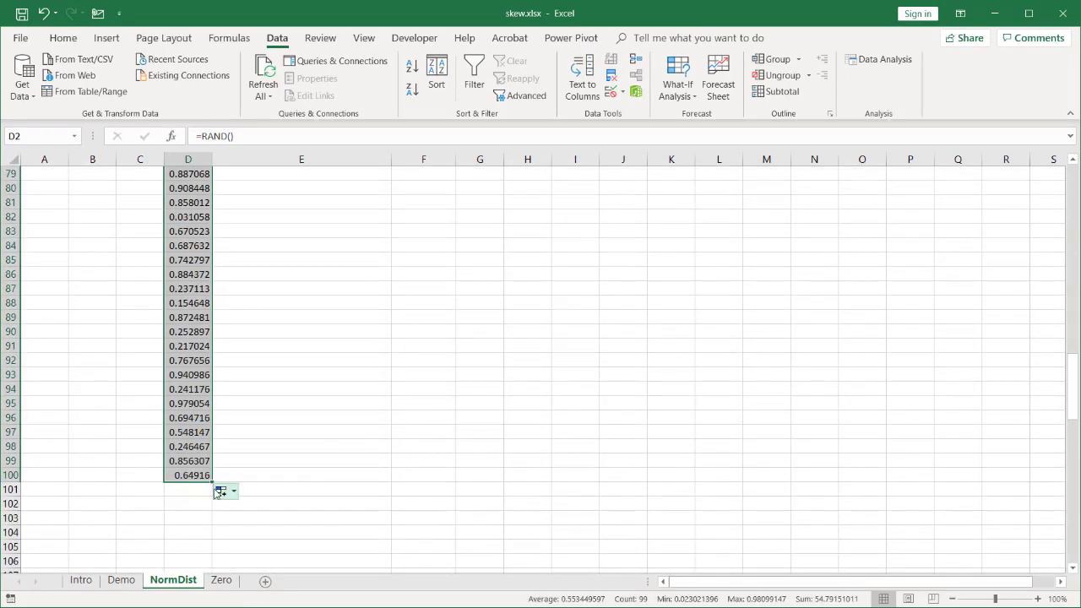
pyautogui.moveTo(211, 479); pyautogui.dragTo(215, 497)
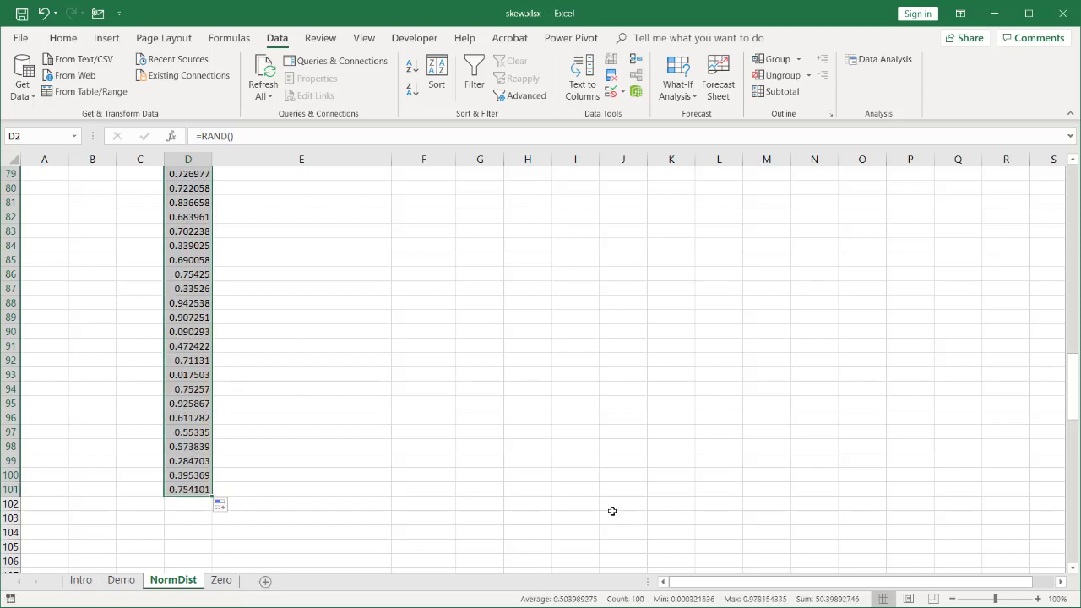
pyautogui.scroll(20, 612, 511)
# Narrow column E and start a NORM.INV formula in E2
pyautogui.click(268, 188)
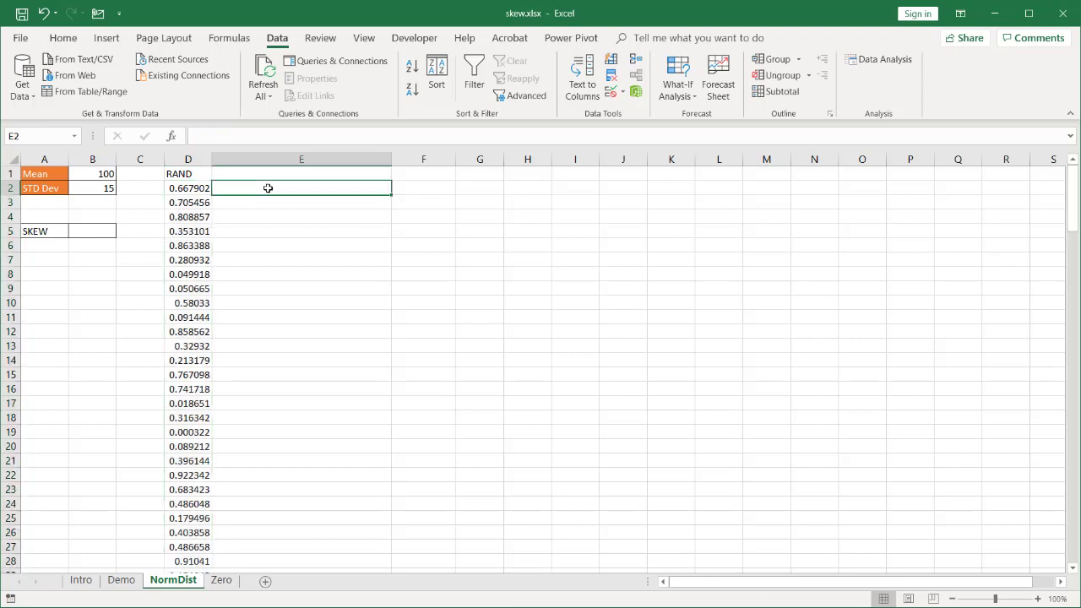
pyautogui.moveTo(389, 156); pyautogui.dragTo(310, 157)
pyautogui.write('=')
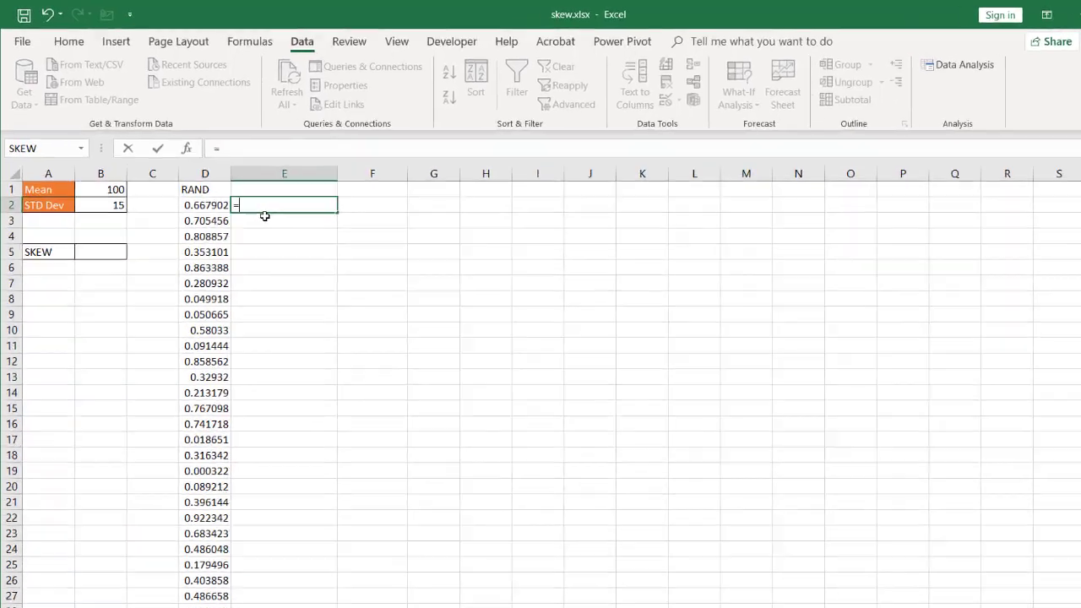
pyautogui.write('norm')
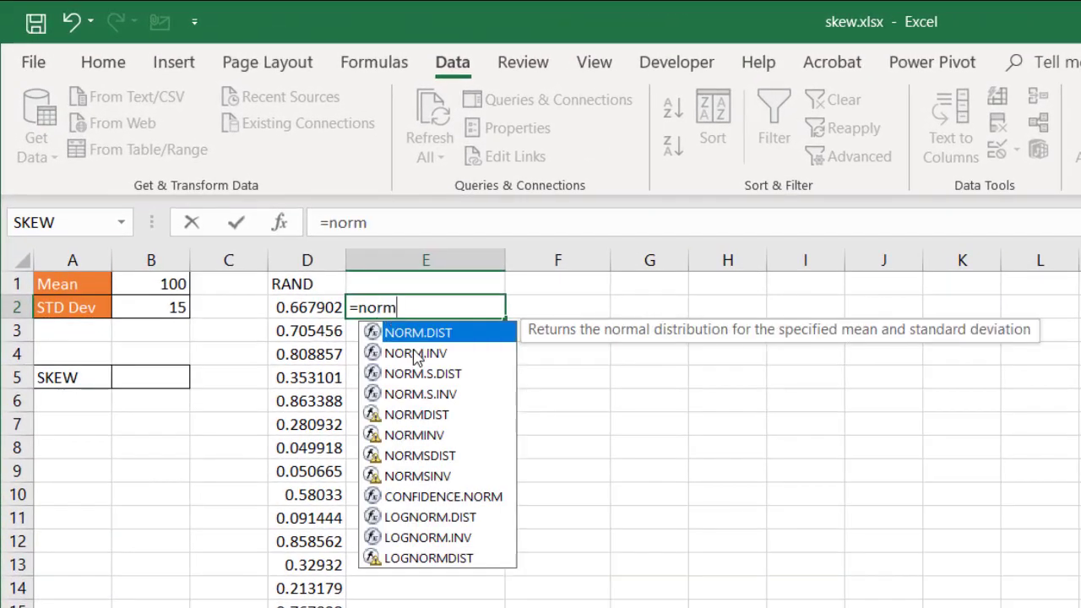
pyautogui.click(415, 354)
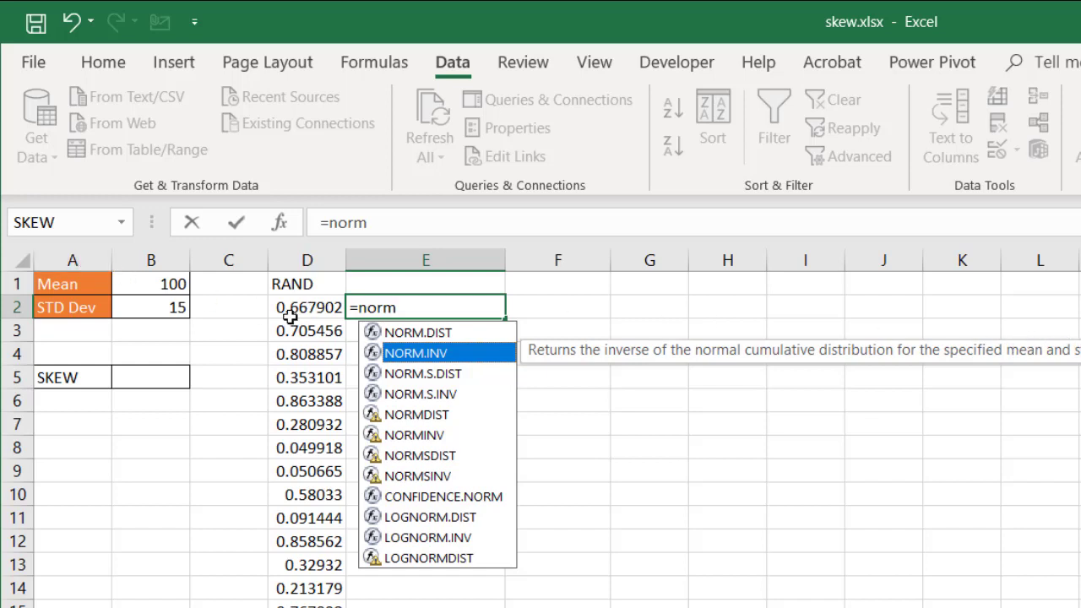
pyautogui.press('Tab')
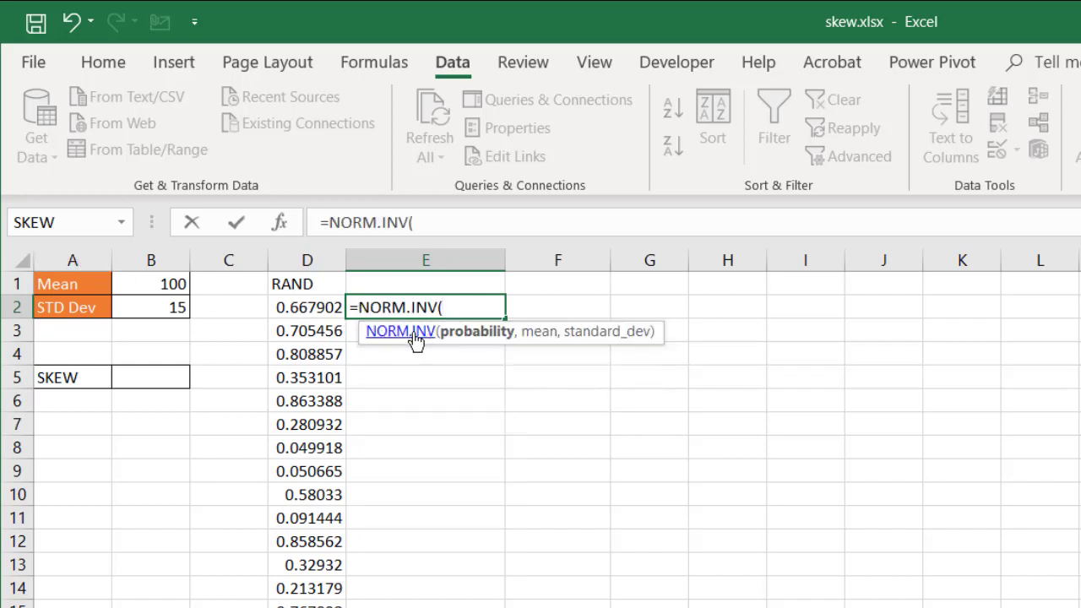
# Complete E2 as =NORM.INV(D2,$B$1,$B$2) with absolute mean and standard deviation references
pyautogui.click(306, 310)
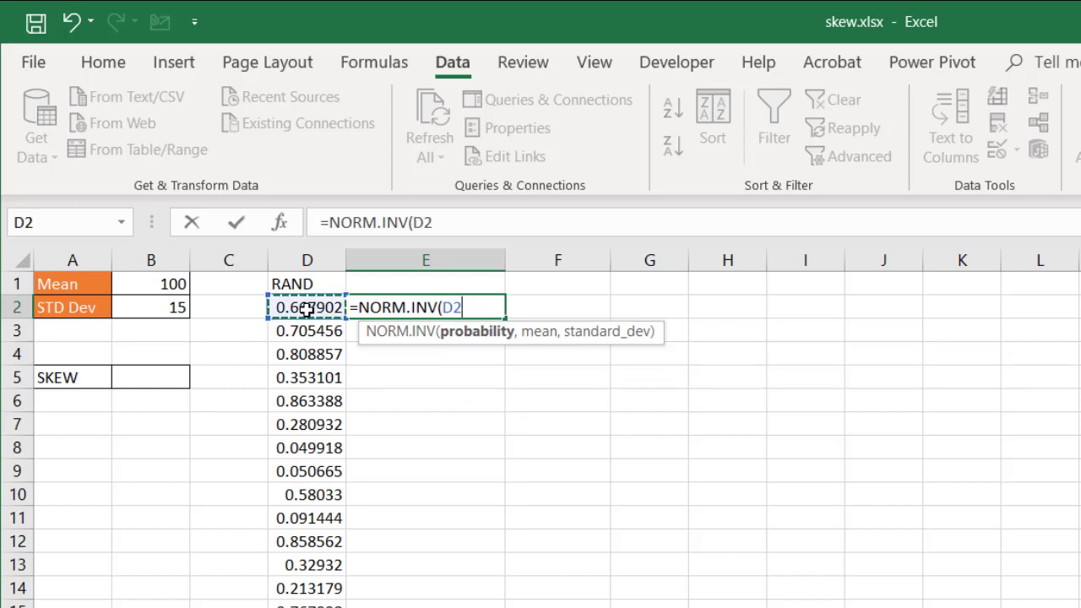
pyautogui.write(',')
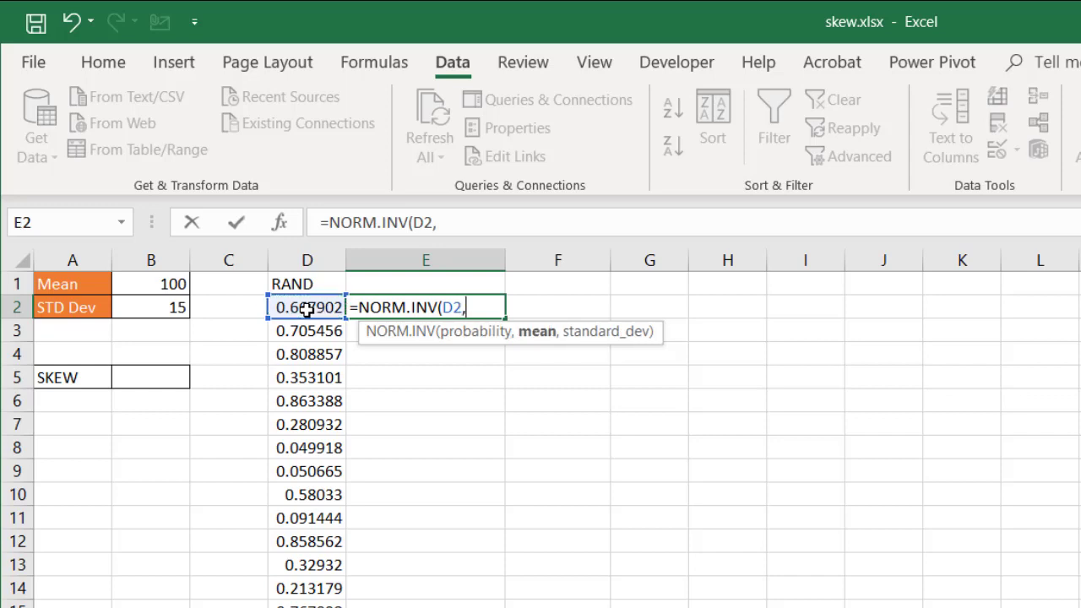
pyautogui.click(166, 284)
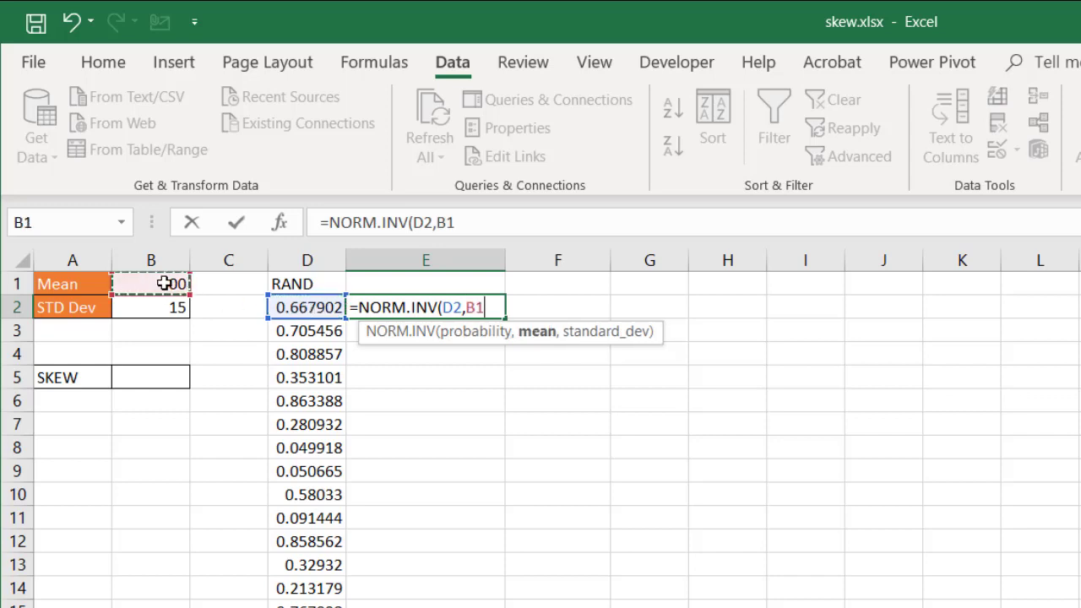
pyautogui.press('F4')
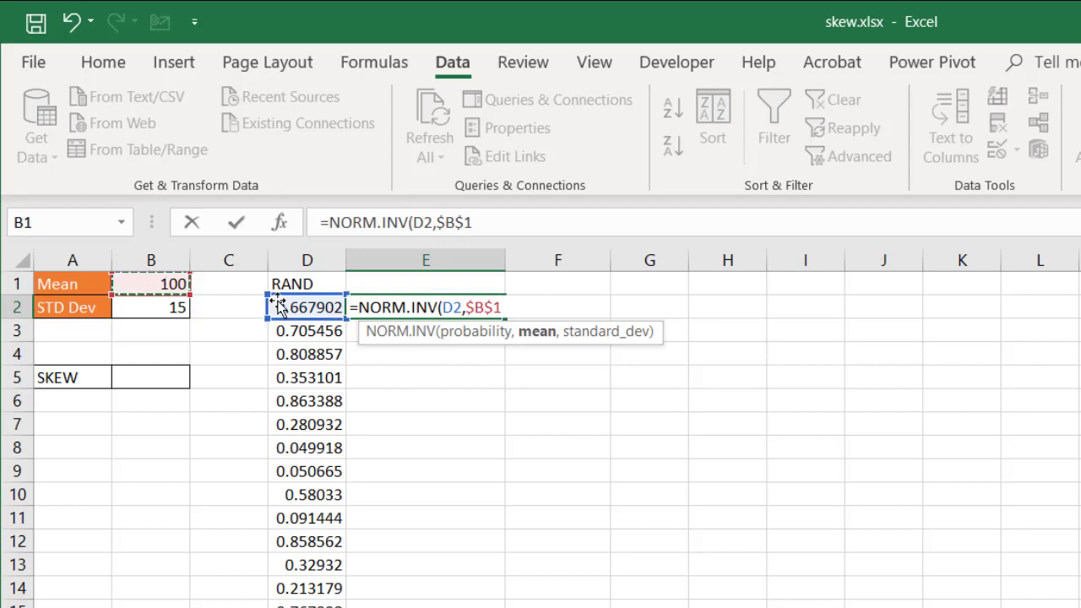
pyautogui.write(',')
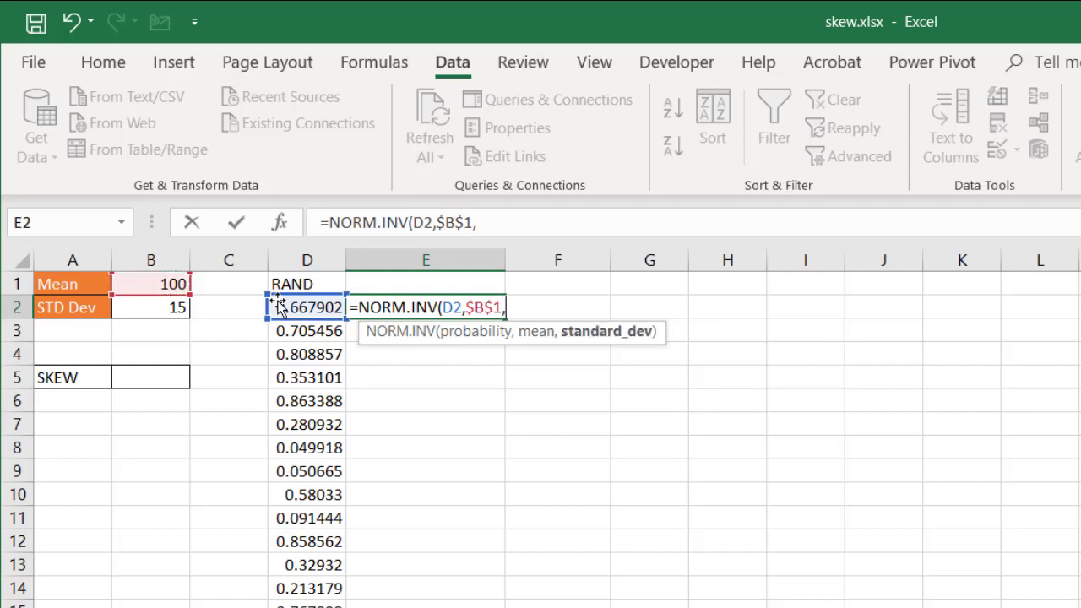
pyautogui.click(156, 307)
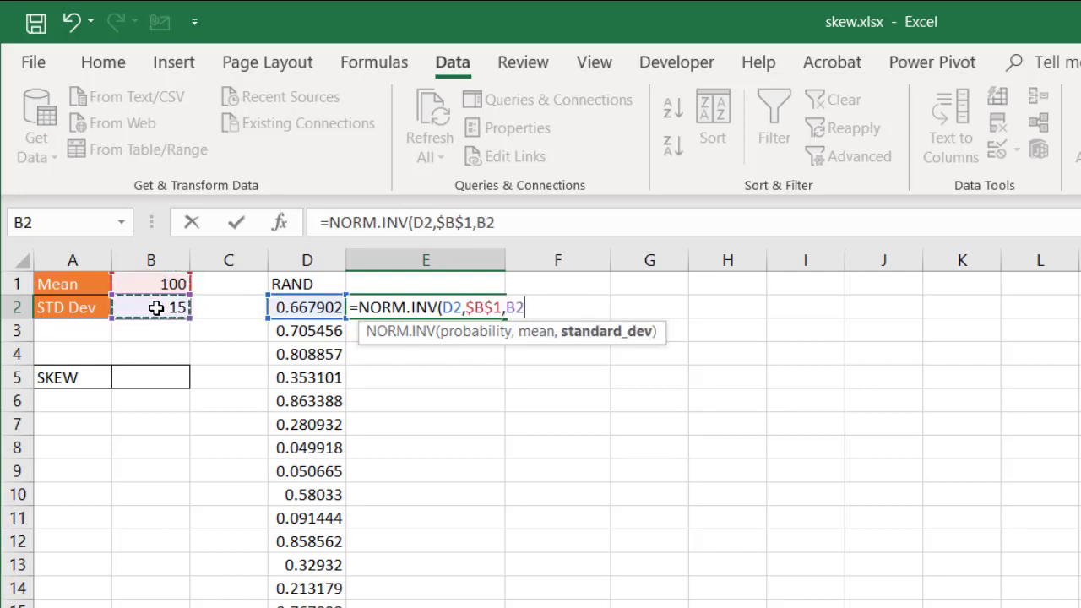
pyautogui.press('F4')
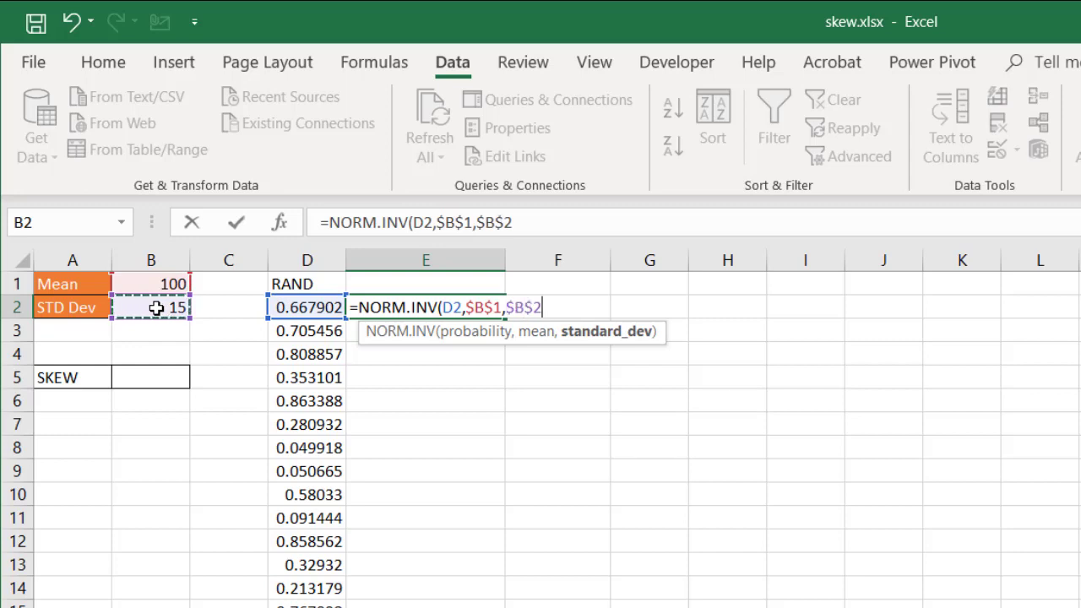
pyautogui.write(')')
pyautogui.press('Return')
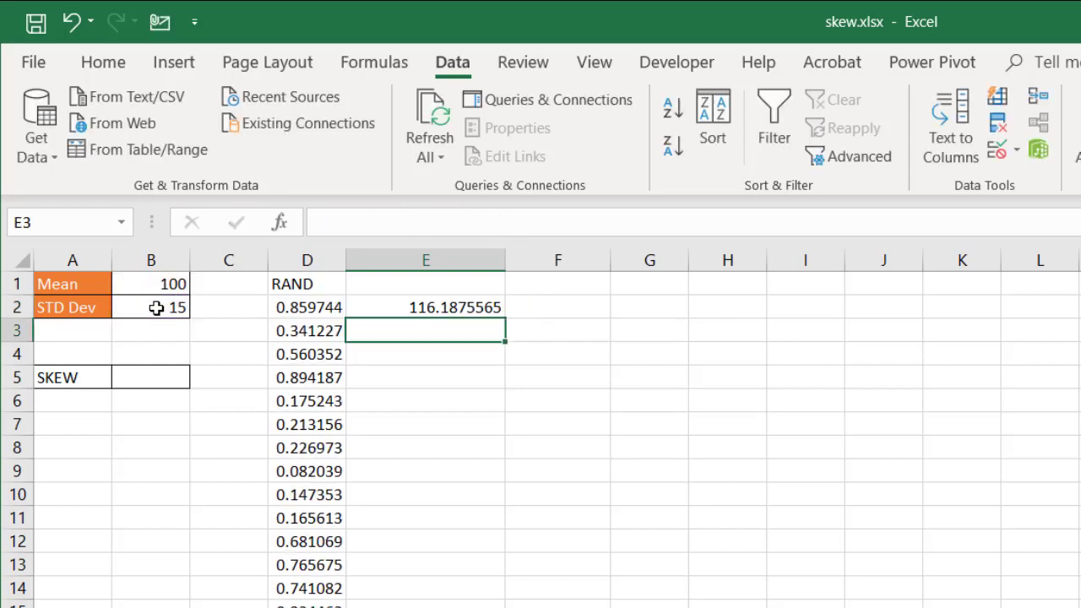
# Fill the NORM.INV formula down column E and head it 'value2' in E1
pyautogui.click(448, 307)
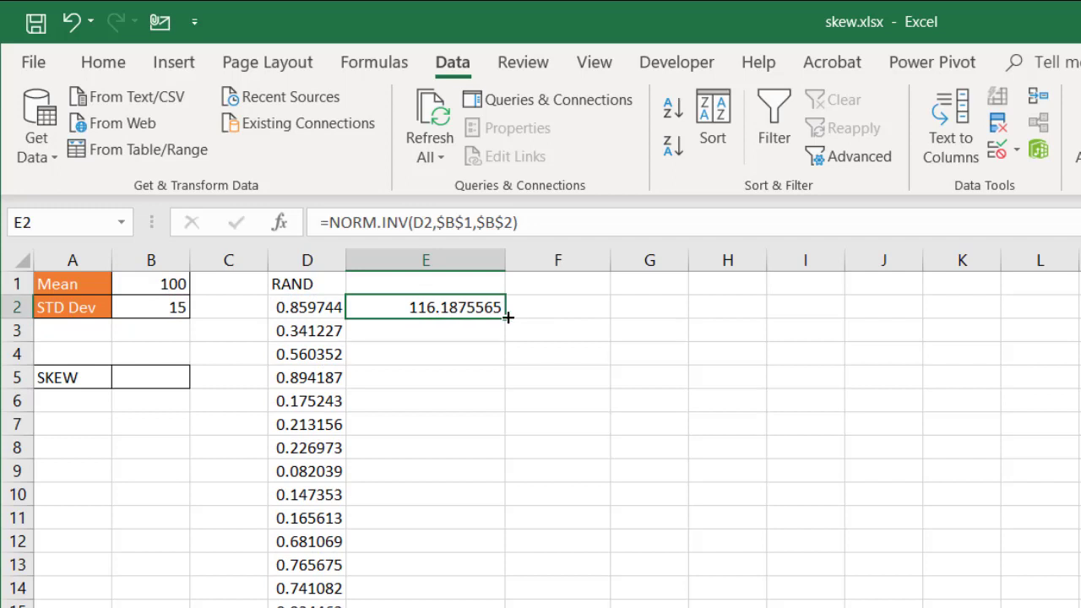
pyautogui.doubleClick(507, 318)
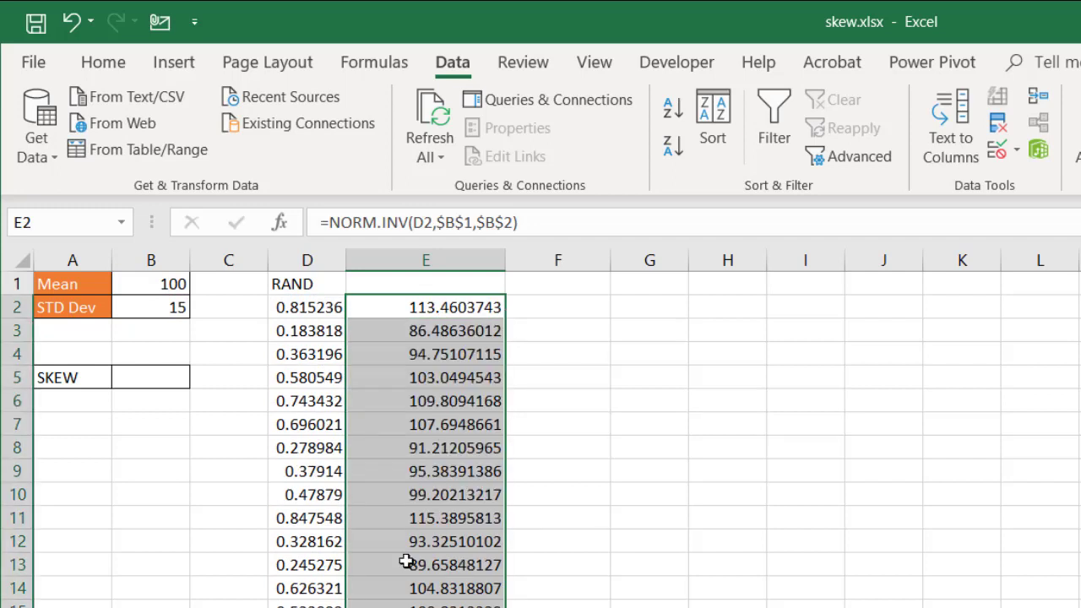
pyautogui.click(393, 287)
pyautogui.write('valu')
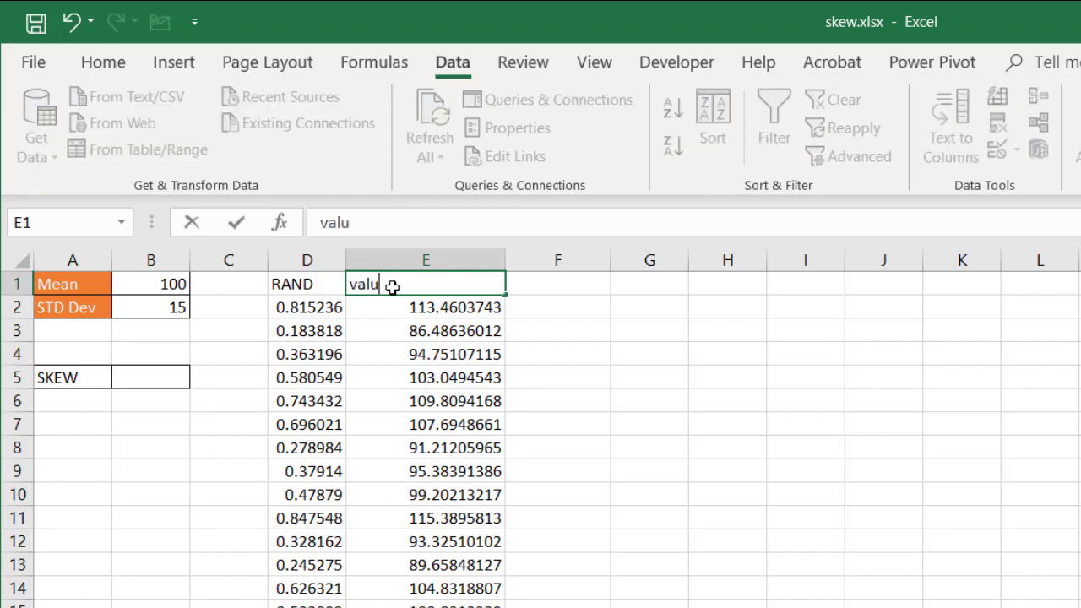
pyautogui.write('e2')
pyautogui.press('Return')
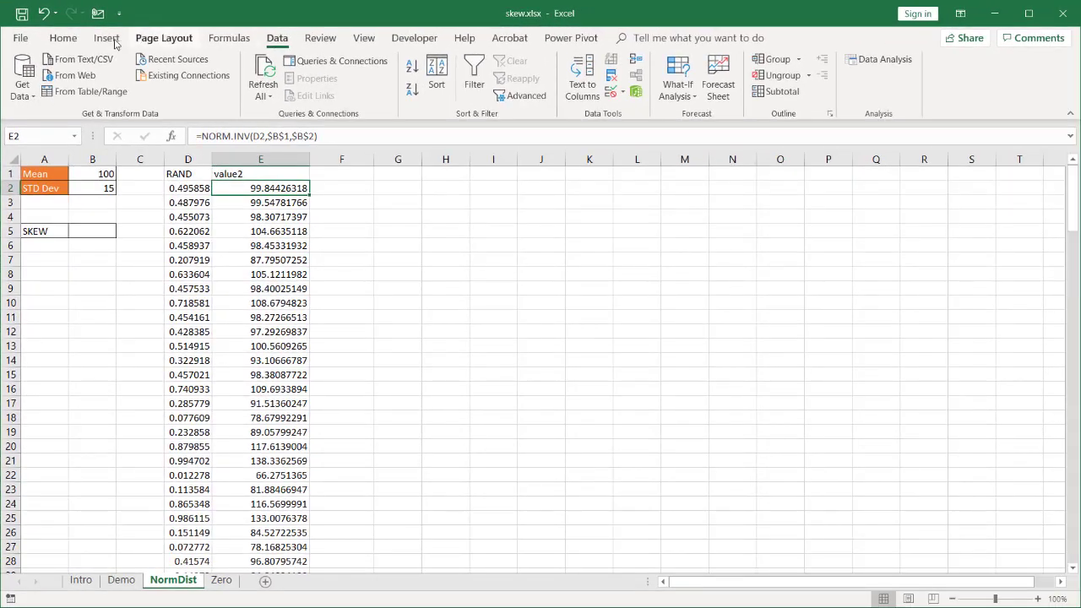
# Insert a clustered column chart of value2 (E1:E101), then delete it
pyautogui.click(108, 38)
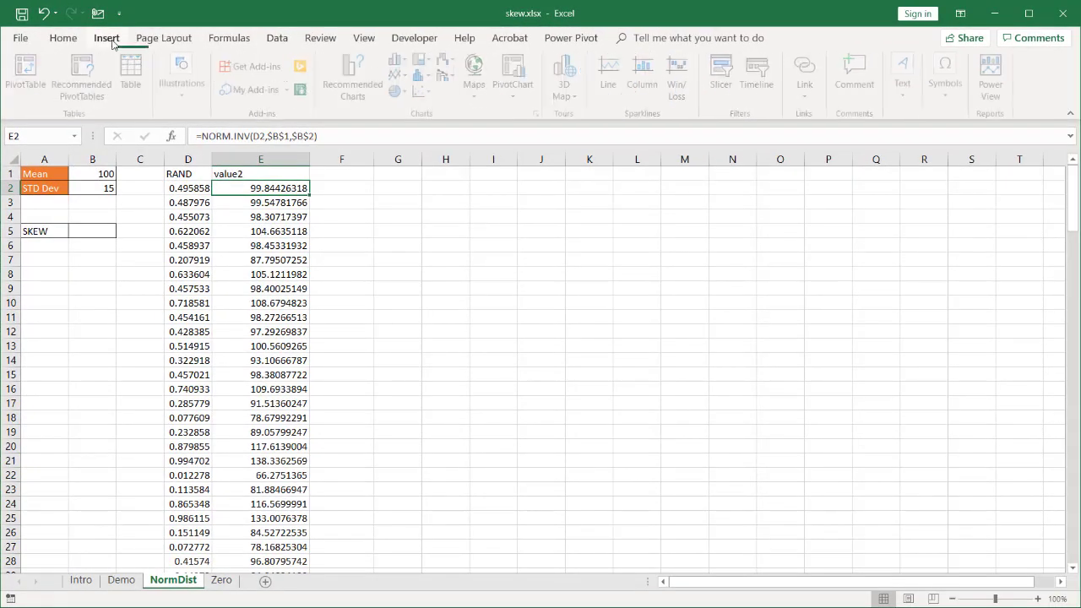
pyautogui.click(250, 175)
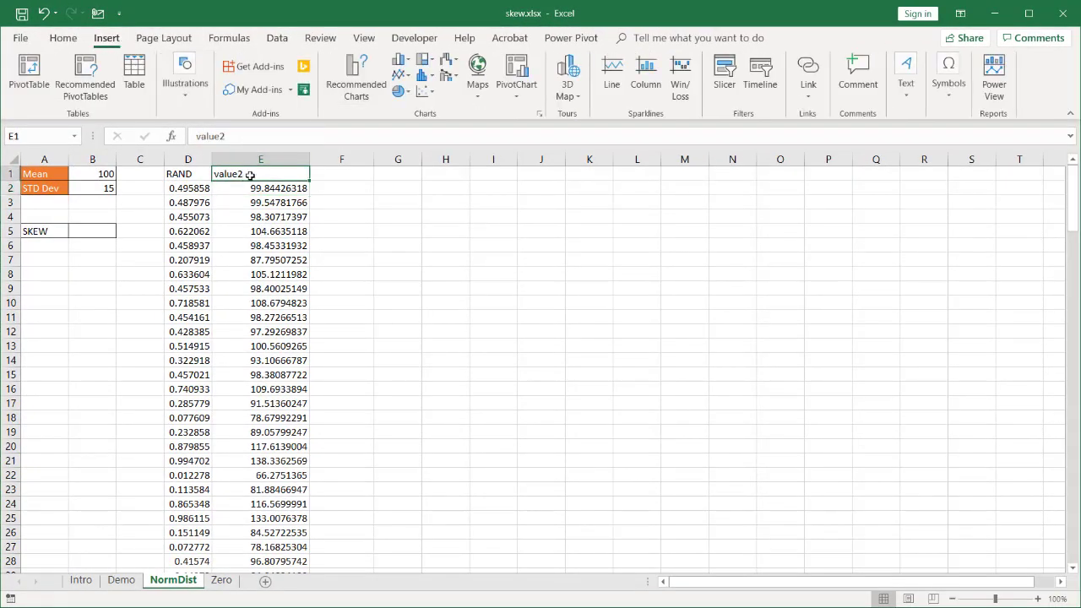
pyautogui.hotkey('ctrl', 'shift', 'Down')
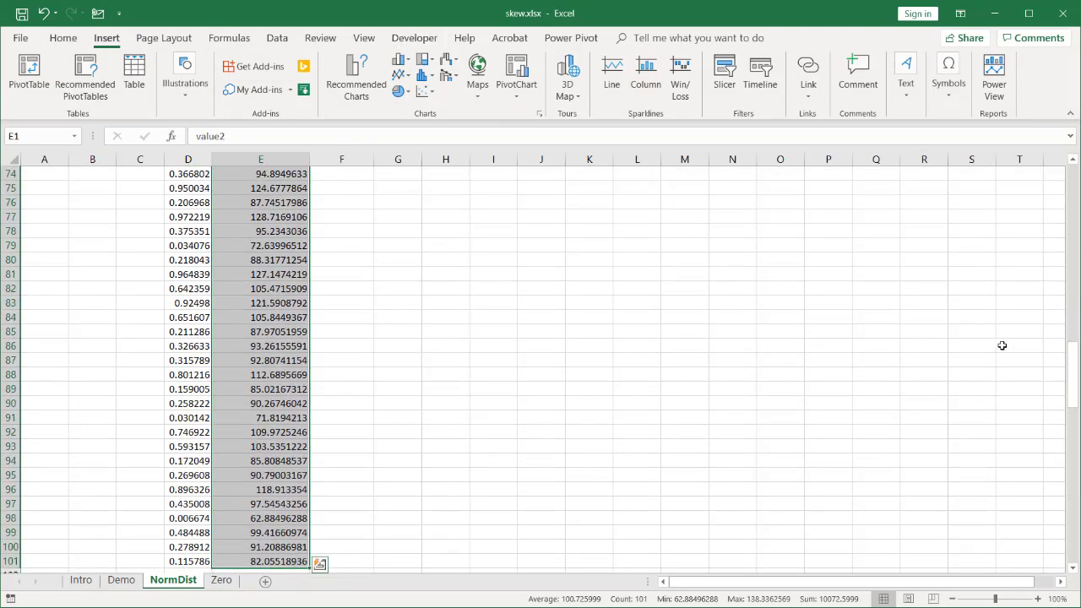
pyautogui.moveTo(1073, 372); pyautogui.dragTo(1075, 169)
pyautogui.click(408, 63)
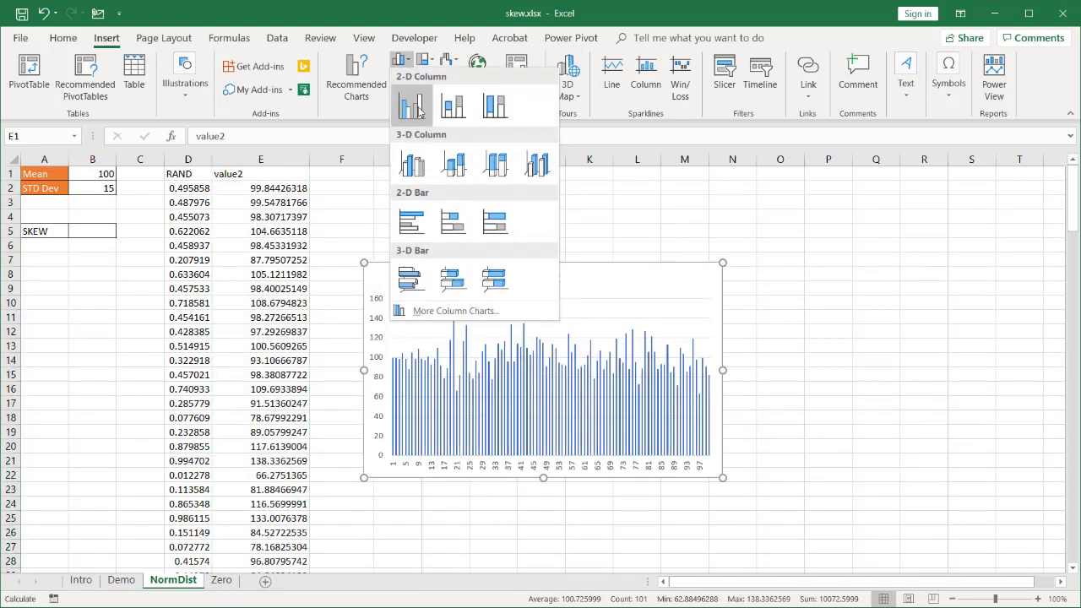
pyautogui.click(412, 106)
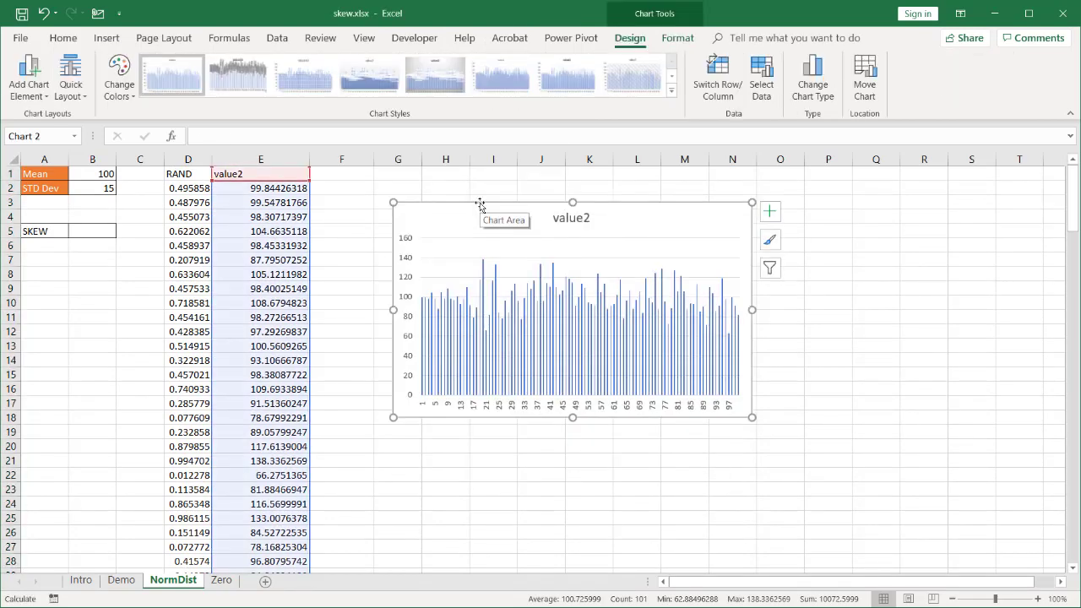
pyautogui.press('Delete')
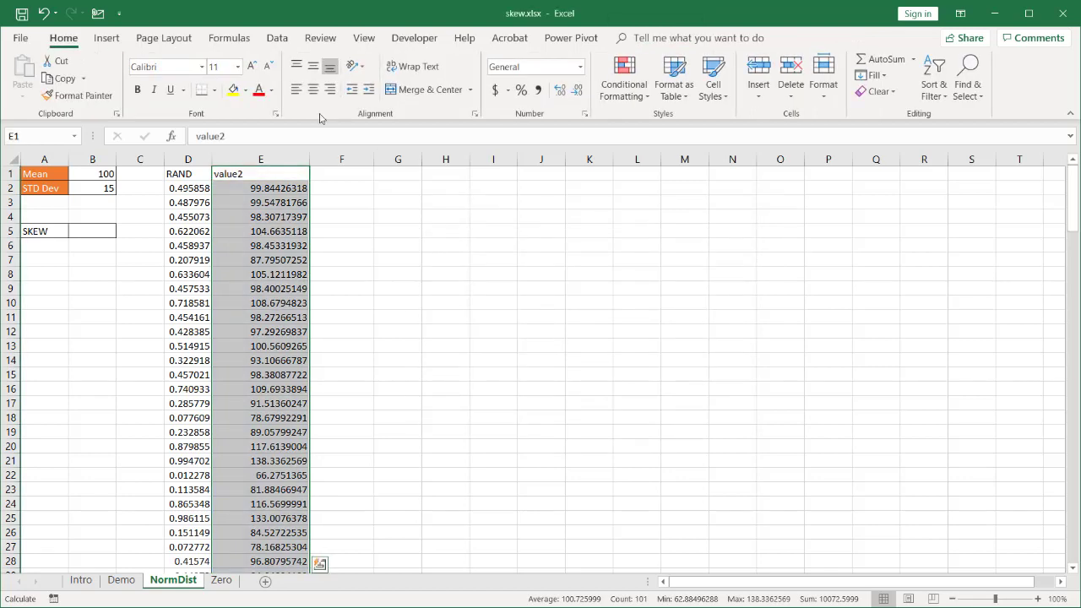
# Create a PivotTable from value2 placed at G5 on the existing sheet
pyautogui.click(106, 39)
pyautogui.click(29, 75)
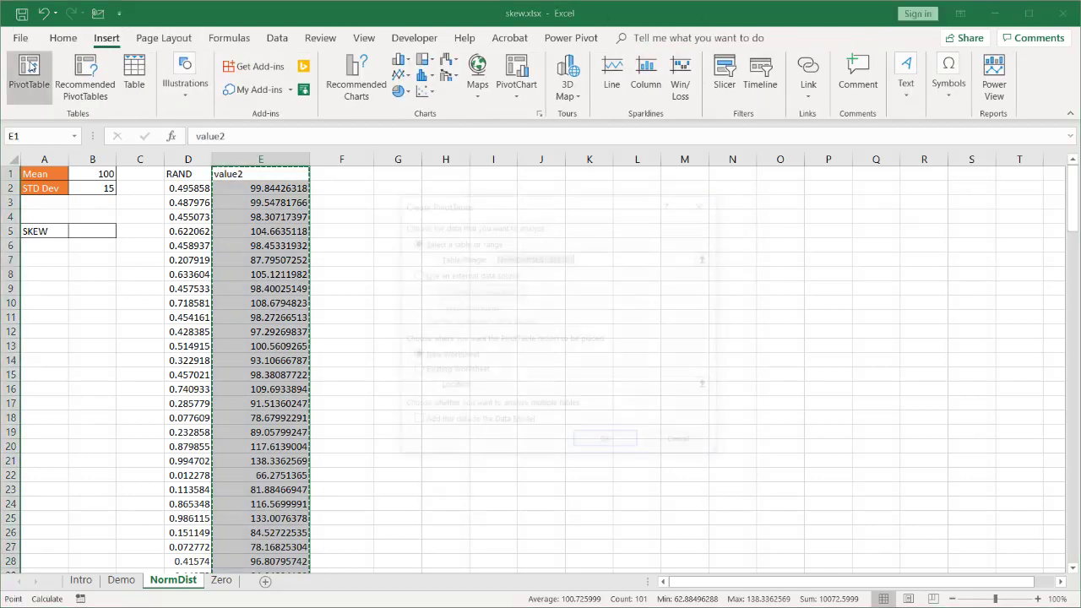
pyautogui.click(414, 371)
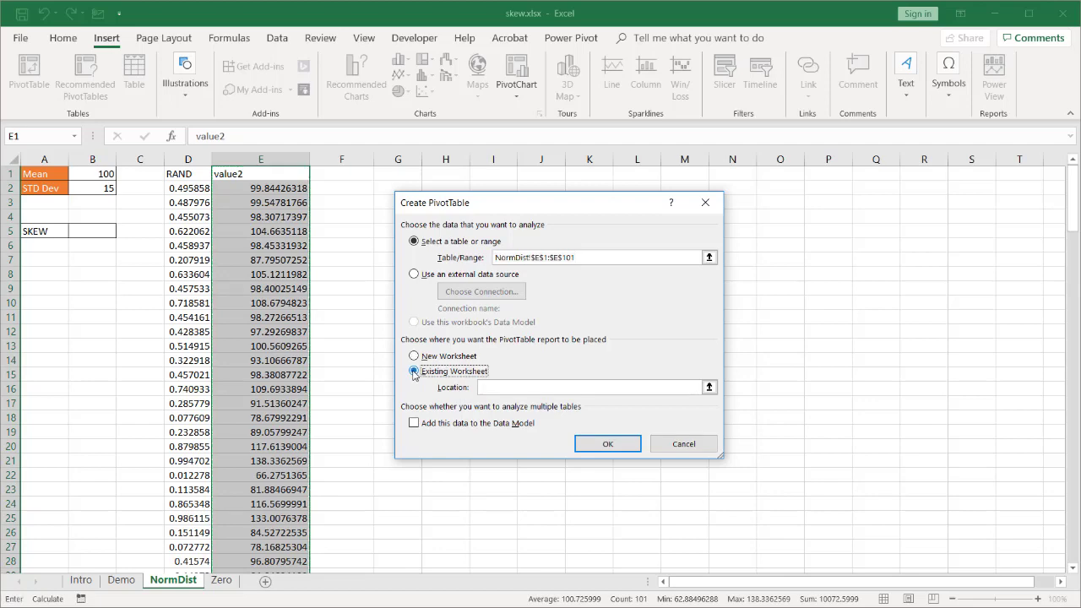
pyautogui.moveTo(505, 205); pyautogui.dragTo(540, 197)
pyautogui.click(398, 227)
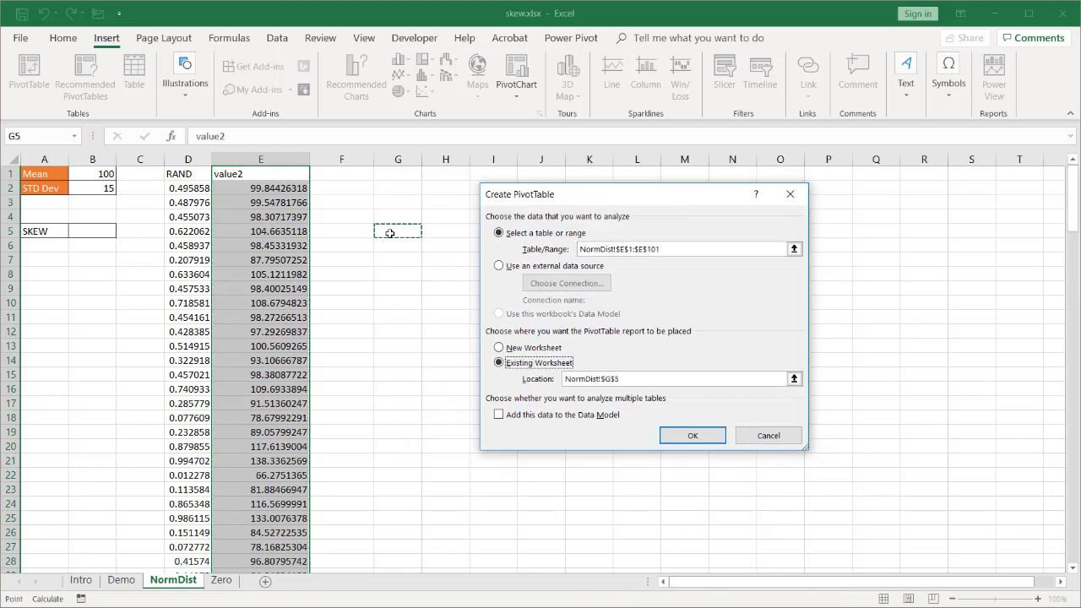
pyautogui.click(692, 435)
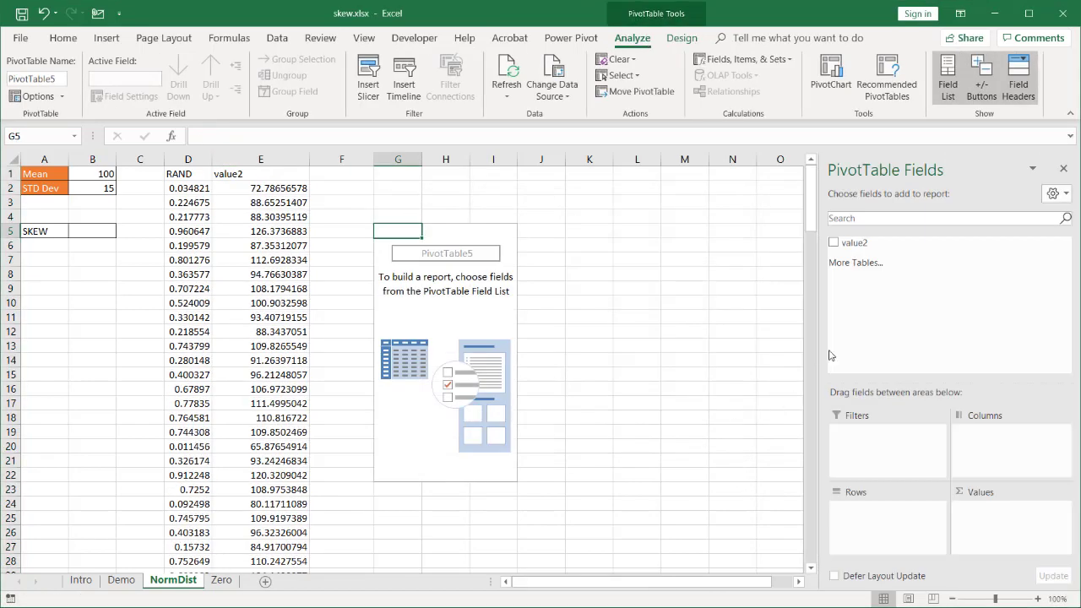
# Put value2 in the pivot rows and values, summarised by Count
pyautogui.moveTo(854, 242); pyautogui.dragTo(891, 528)
pyautogui.moveTo(854, 242); pyautogui.dragTo(1007, 507)
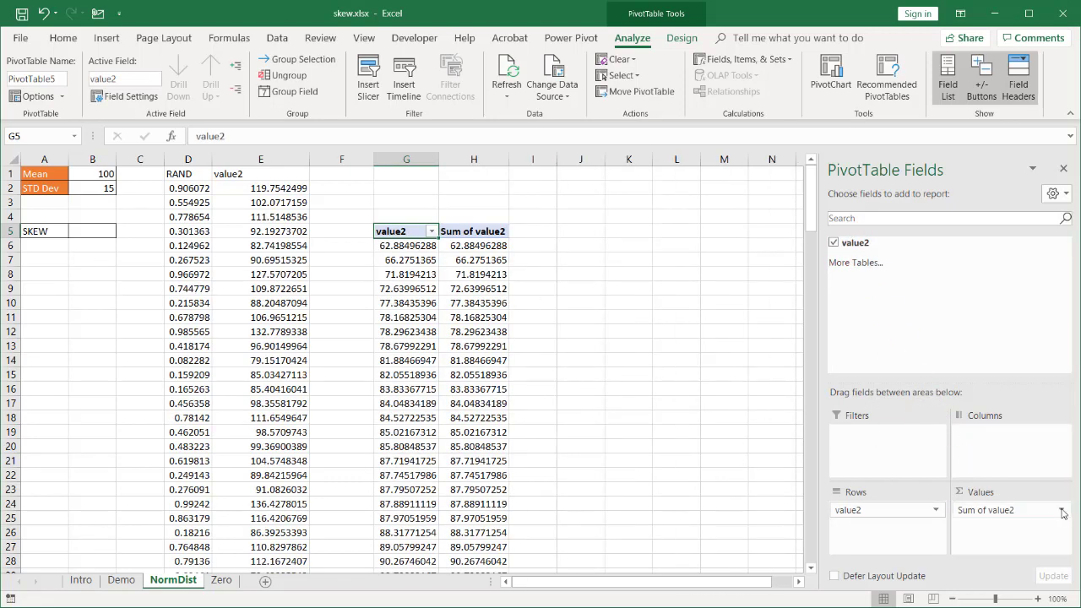
pyautogui.click(1061, 509)
pyautogui.click(1026, 495)
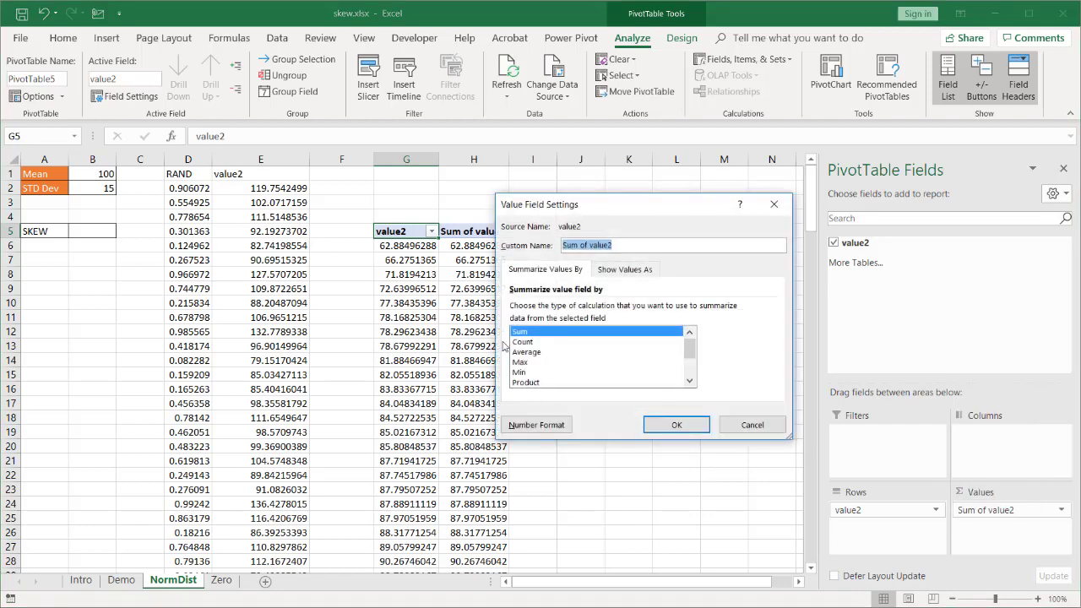
pyautogui.click(523, 342)
pyautogui.click(661, 424)
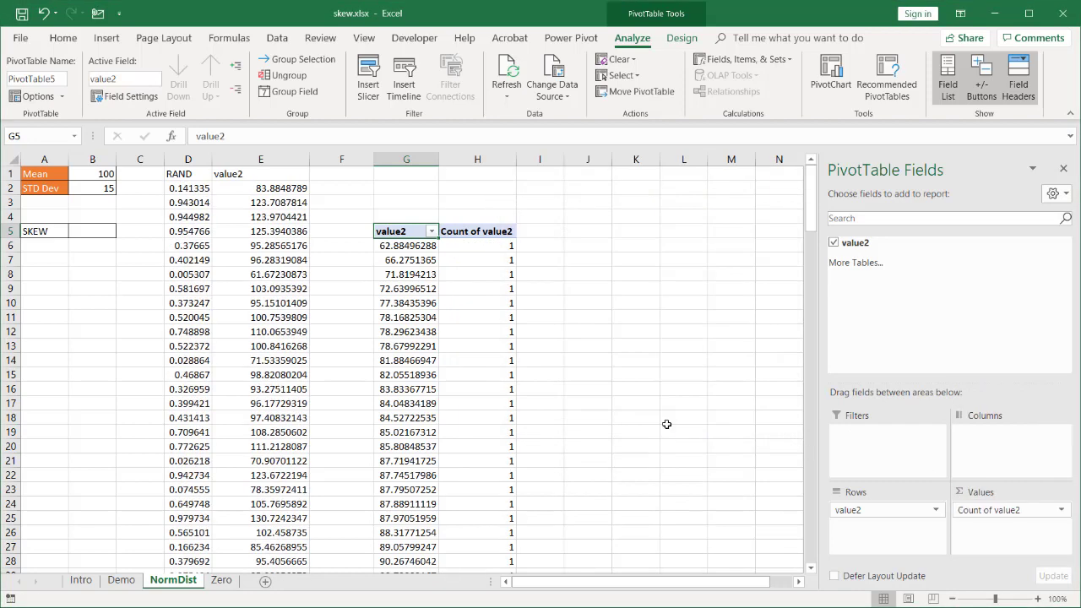
# Group the value2 row labels into bins of 10
pyautogui.click(400, 262)
pyautogui.rightClick(399, 261)
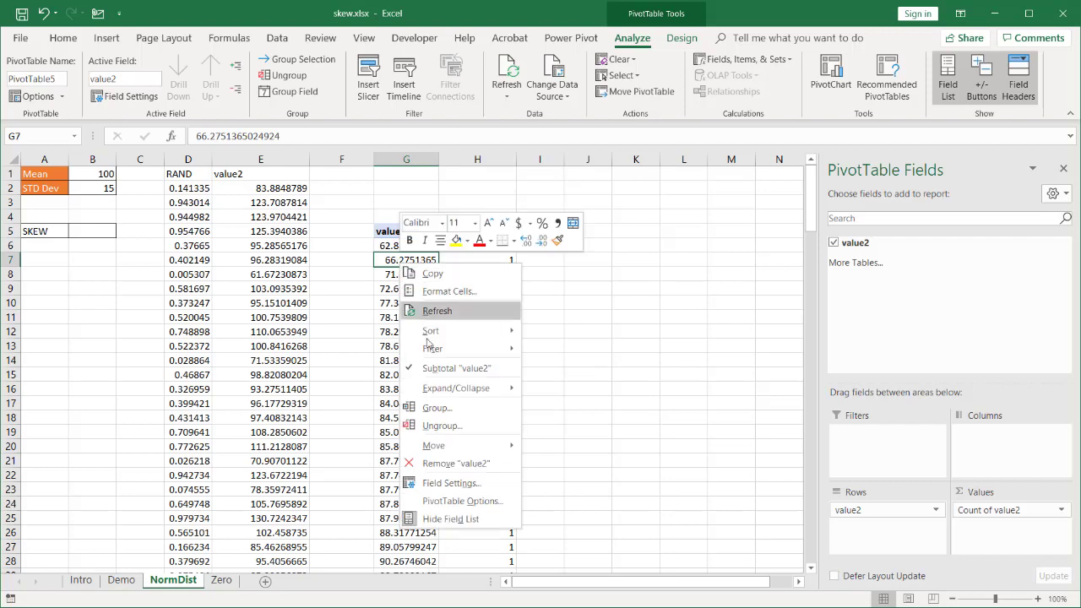
pyautogui.click(473, 407)
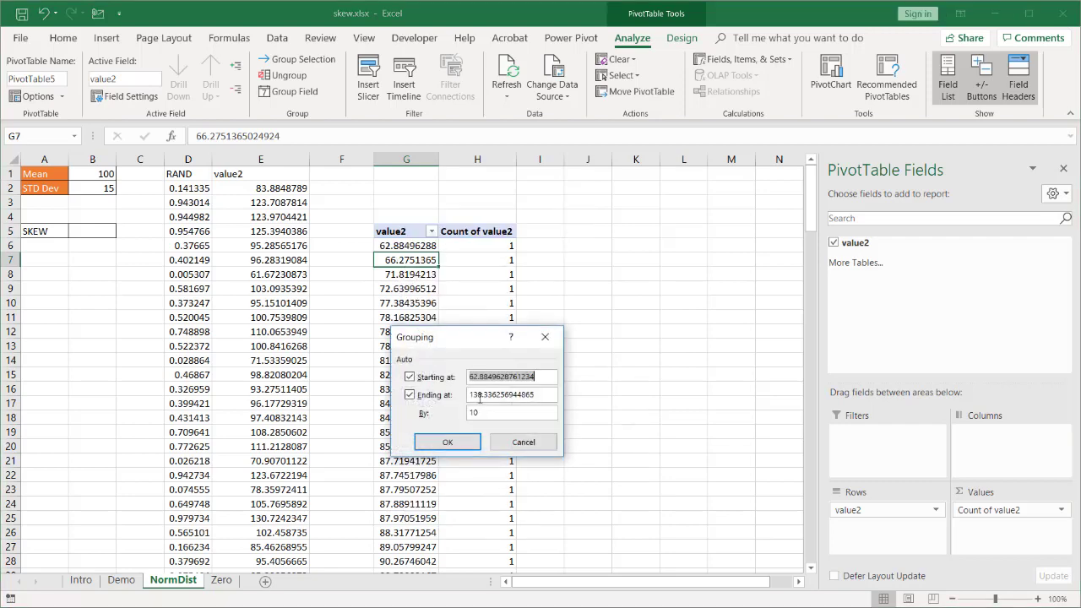
pyautogui.click(453, 443)
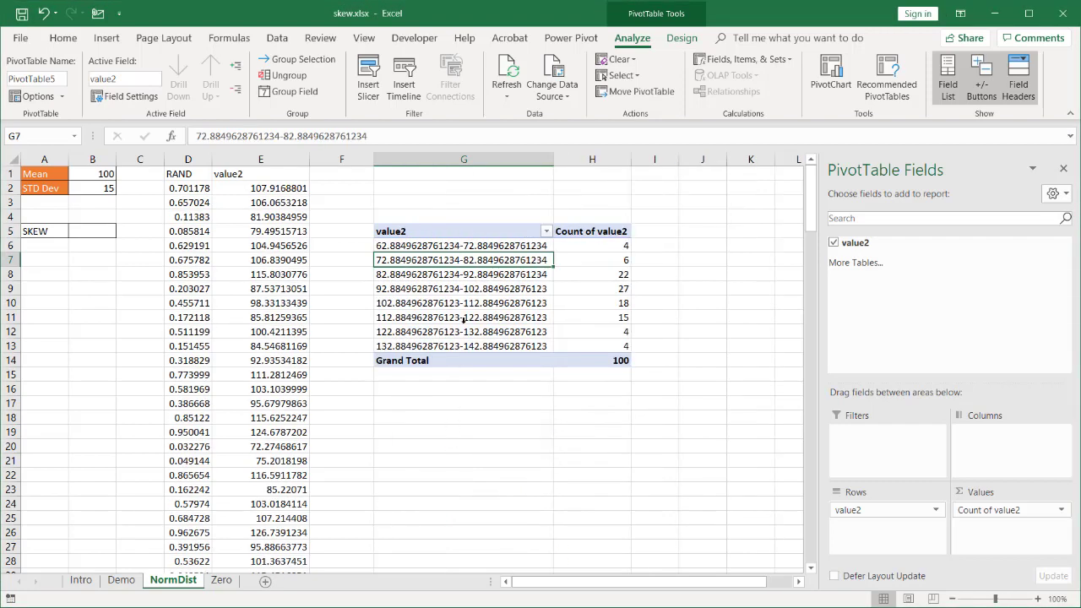
# Hide the field list and add a clustered column PivotChart beside the pivot table
pyautogui.click(1063, 170)
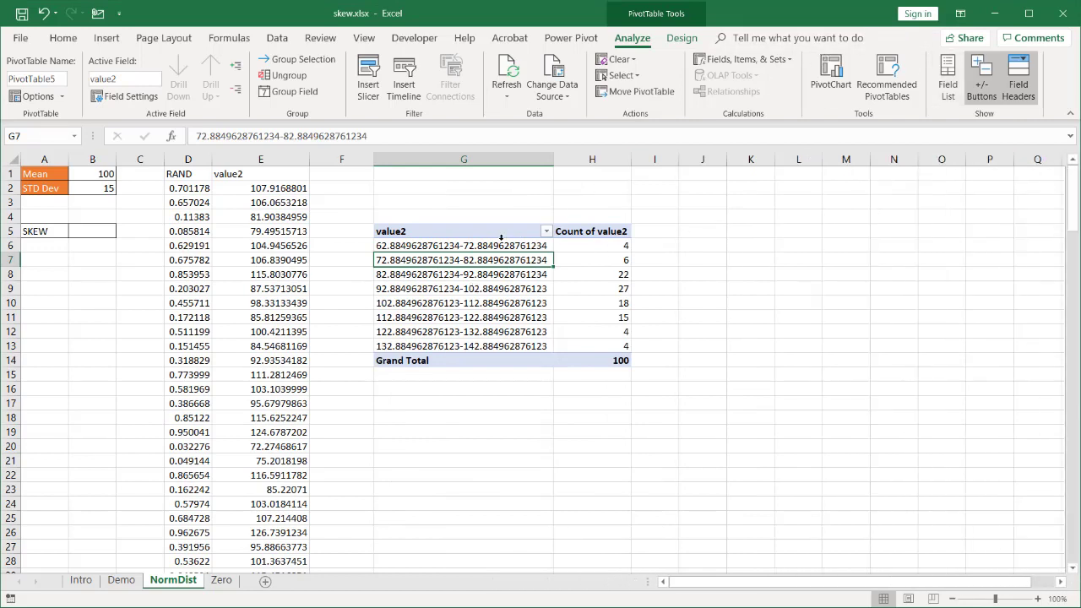
pyautogui.click(837, 81)
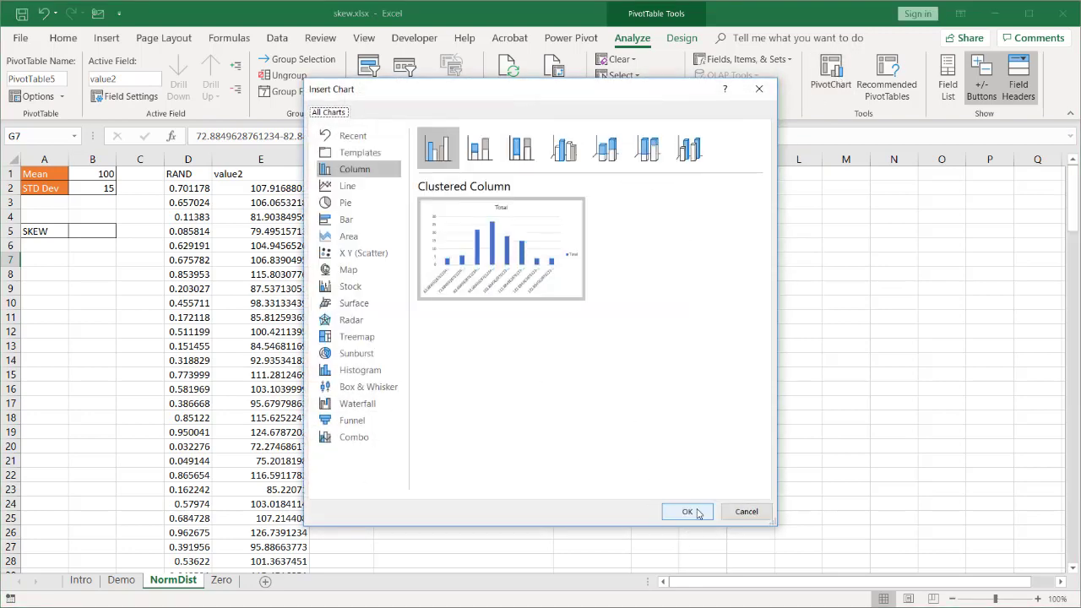
pyautogui.click(691, 512)
pyautogui.moveTo(593, 263); pyautogui.dragTo(892, 200)
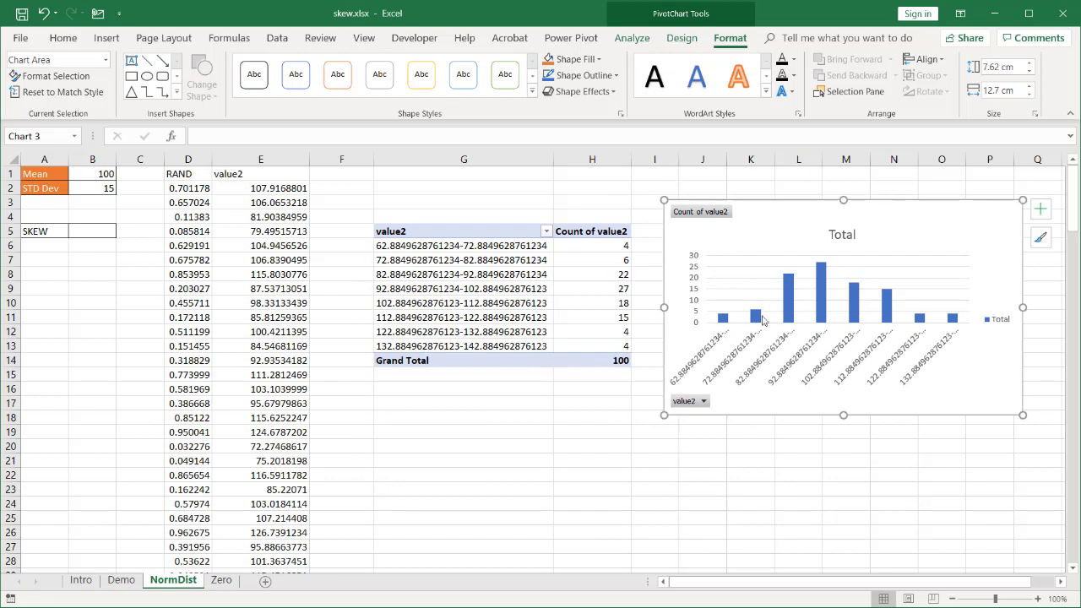
# Enter =SKEW(E2:E101) in B5
pyautogui.click(86, 228)
pyautogui.write('=')
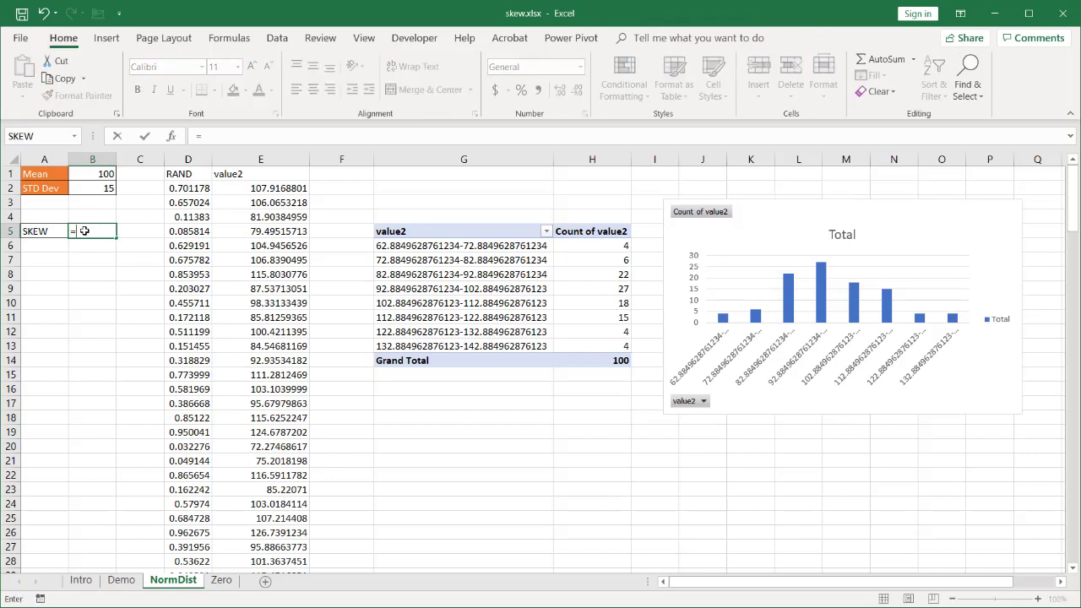
pyautogui.write('ske')
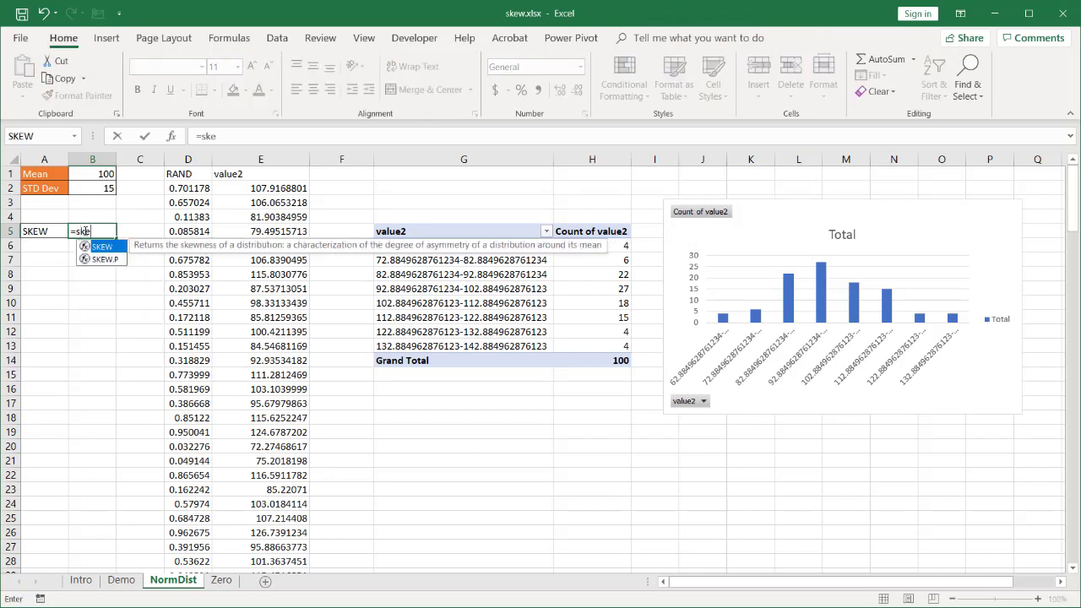
pyautogui.write('w')
pyautogui.press('Tab')
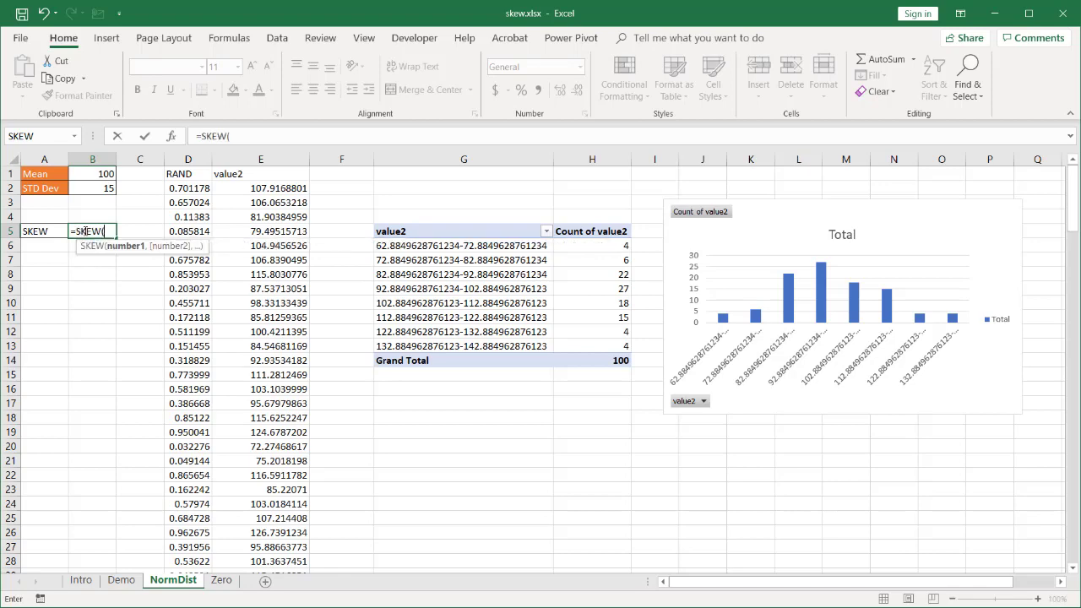
pyautogui.click(260, 189)
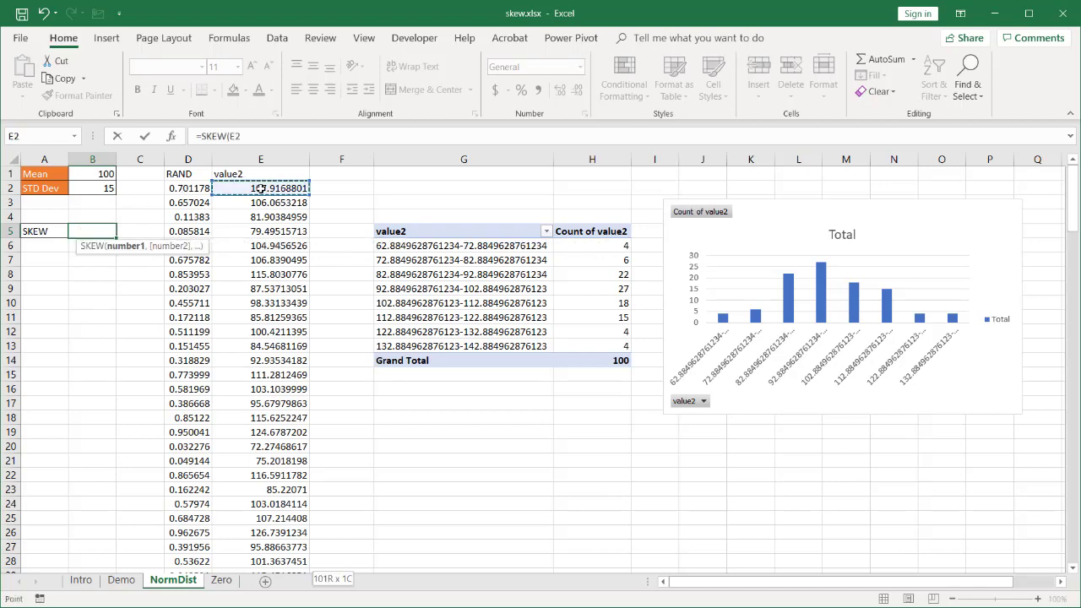
pyautogui.hotkey('ctrl', 'shift', 'Down')
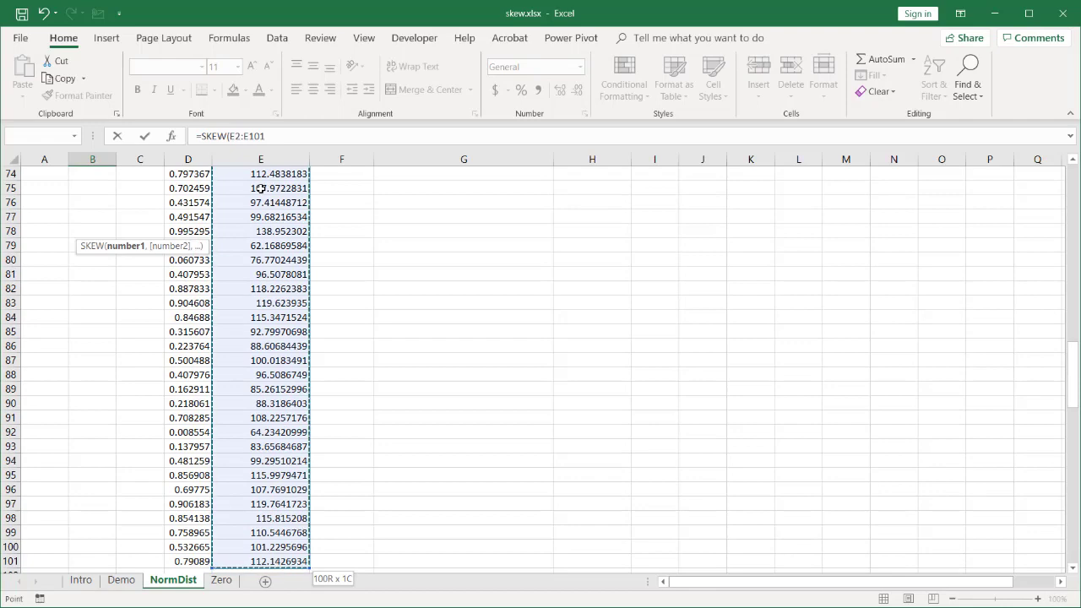
pyautogui.hotkey('ctrl', 'BackSpace')
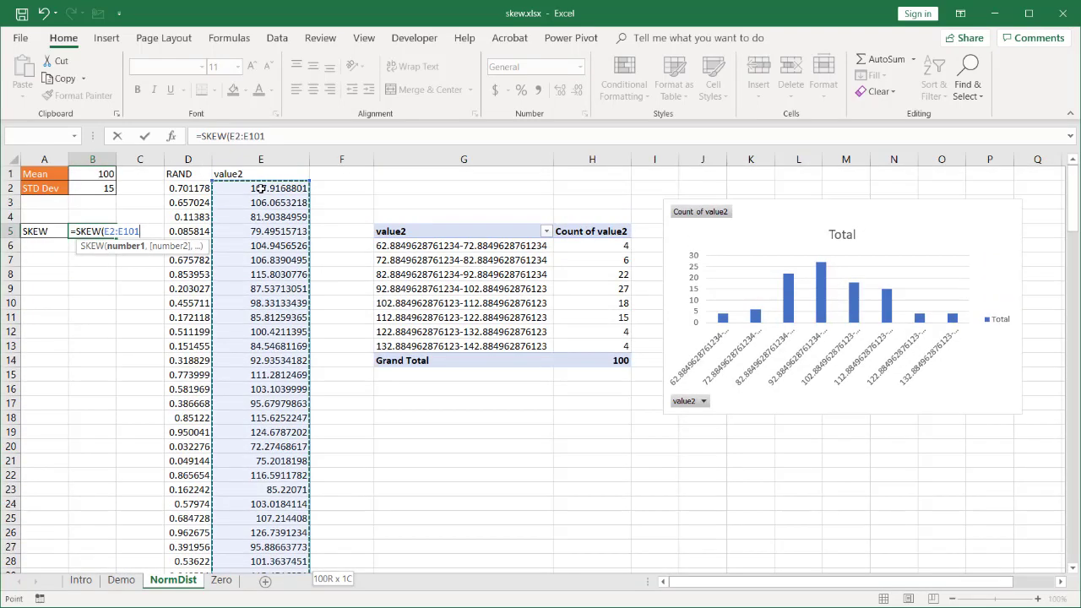
pyautogui.write(')')
pyautogui.press('Return')
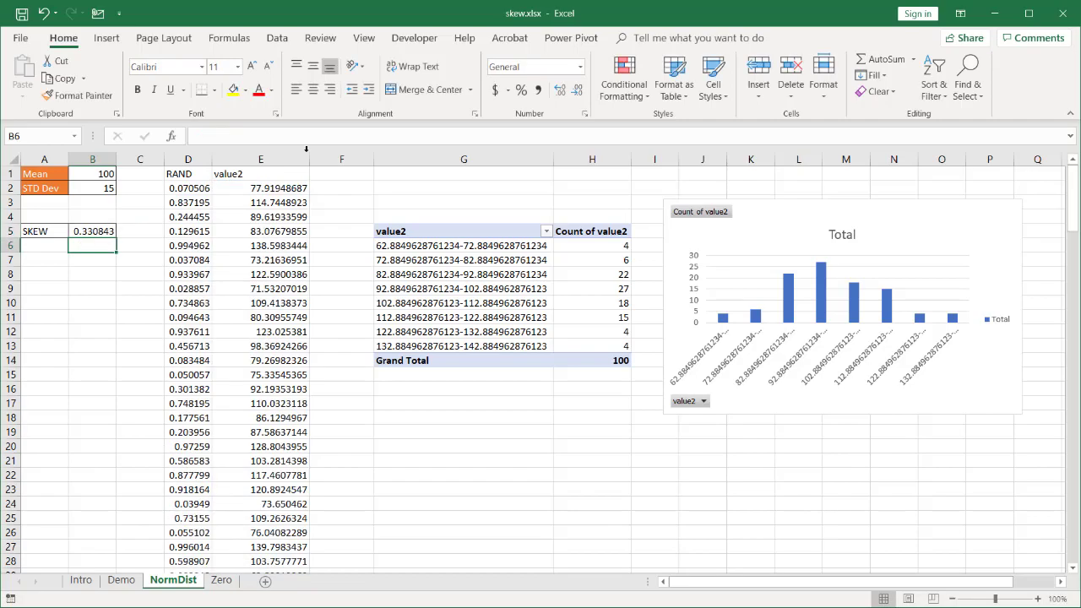
# Refresh All from the Data tab to regenerate the random values
pyautogui.click(277, 40)
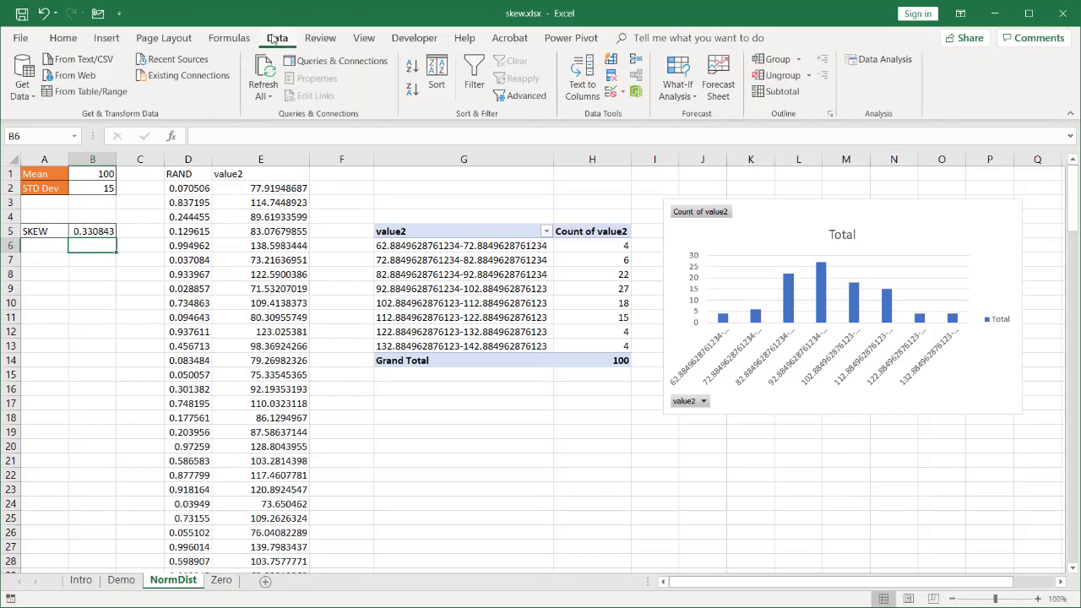
pyautogui.click(268, 71)
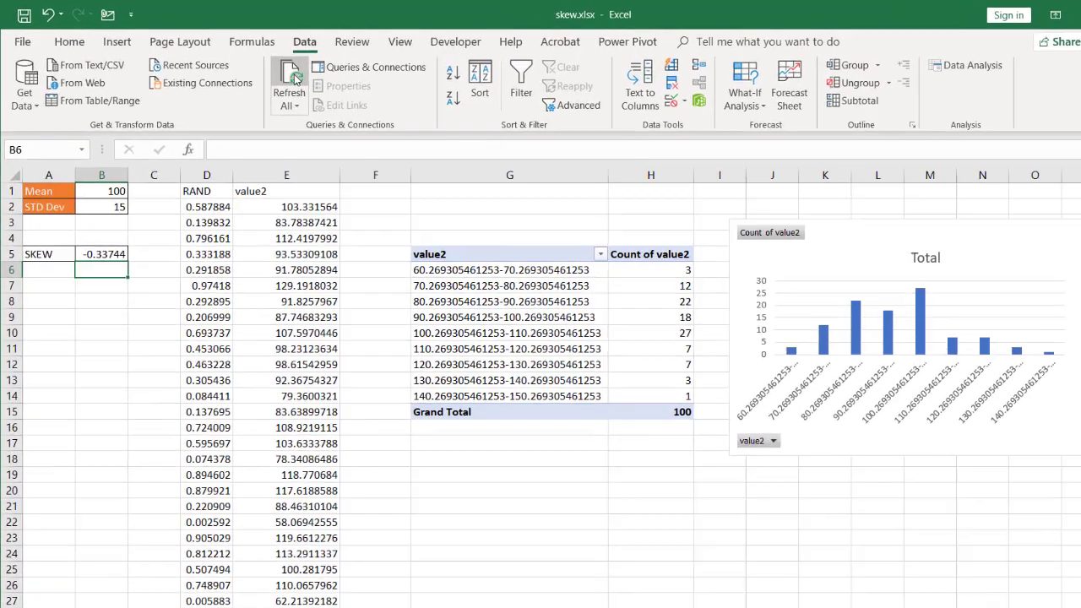
pyautogui.click(293, 80)
# Refresh All repeatedly, watching the B5 skewness change with each new set of random values
pyautogui.click(291, 80)
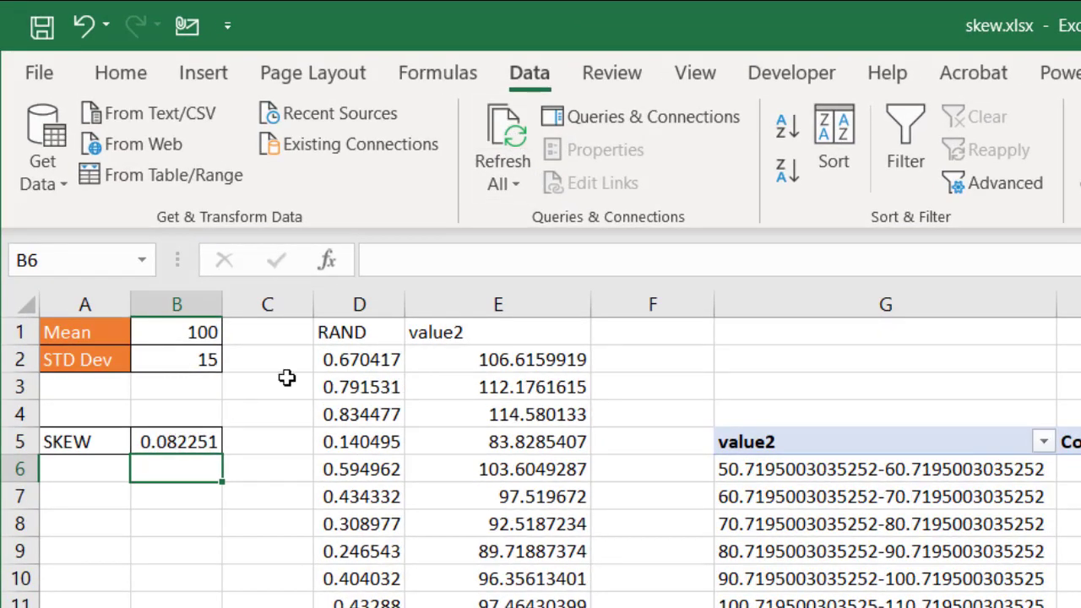
pyautogui.click(511, 122)
pyautogui.click(511, 123)
pyautogui.click(511, 122)
pyautogui.click(512, 123)
pyautogui.click(511, 122)
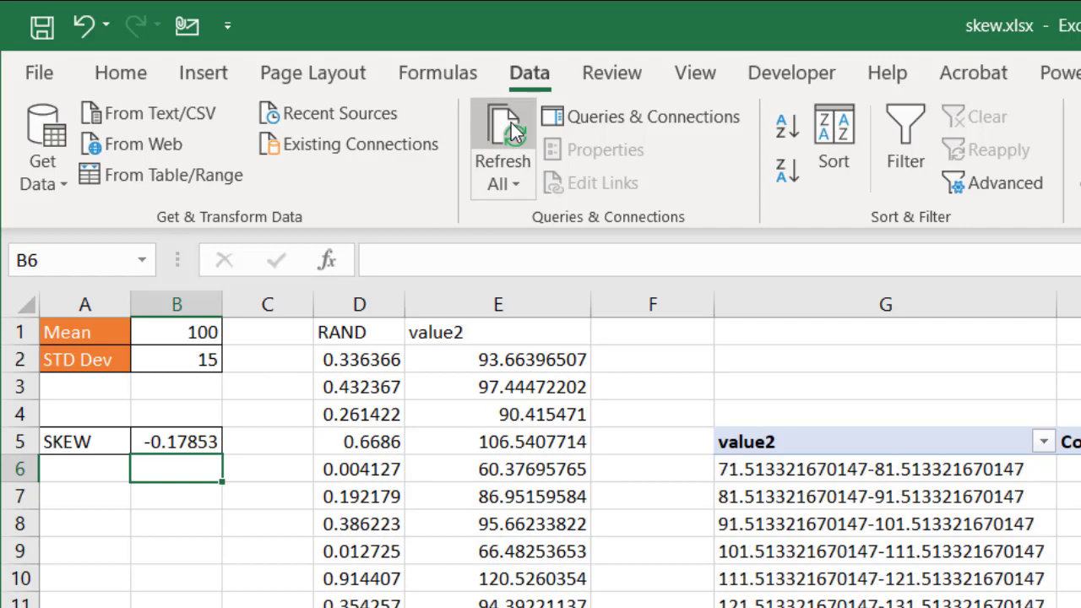
pyautogui.click(511, 123)
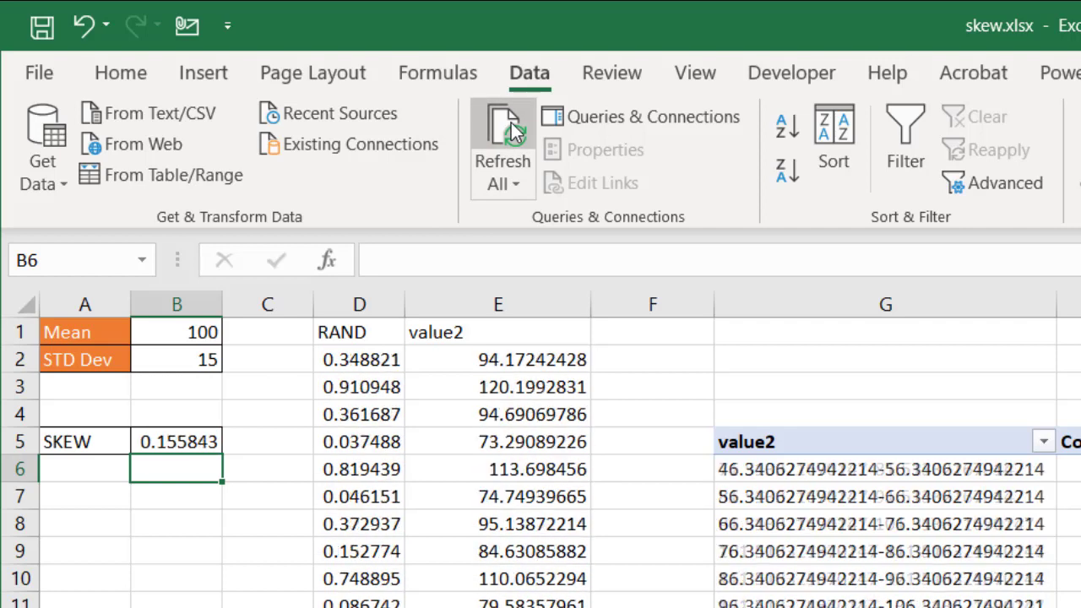
pyautogui.click(512, 123)
pyautogui.click(511, 123)
pyautogui.click(511, 122)
pyautogui.click(511, 122)
pyautogui.click(511, 122)
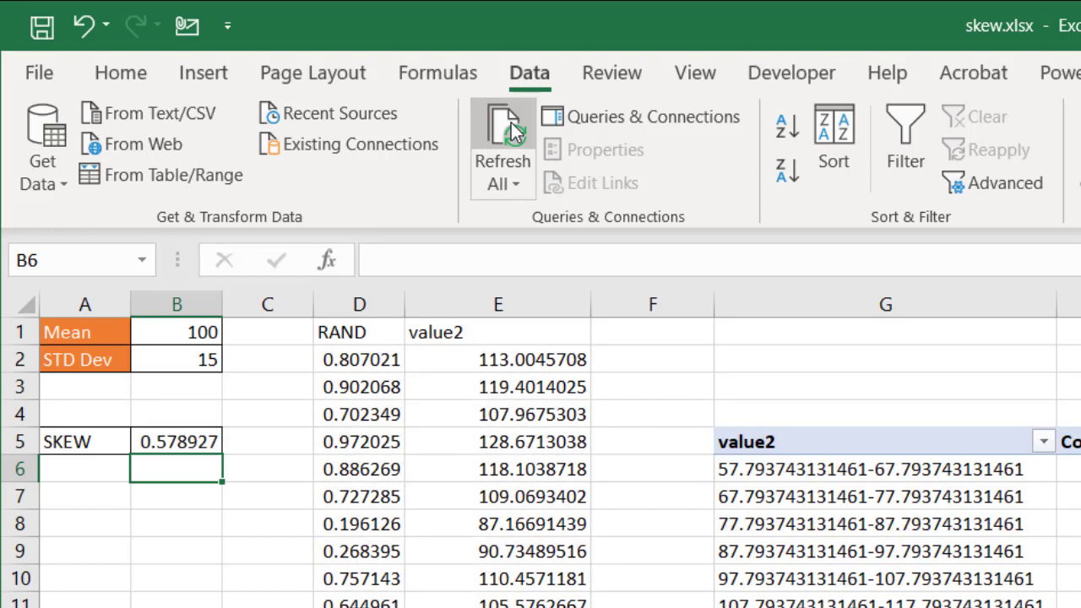
pyautogui.click(511, 122)
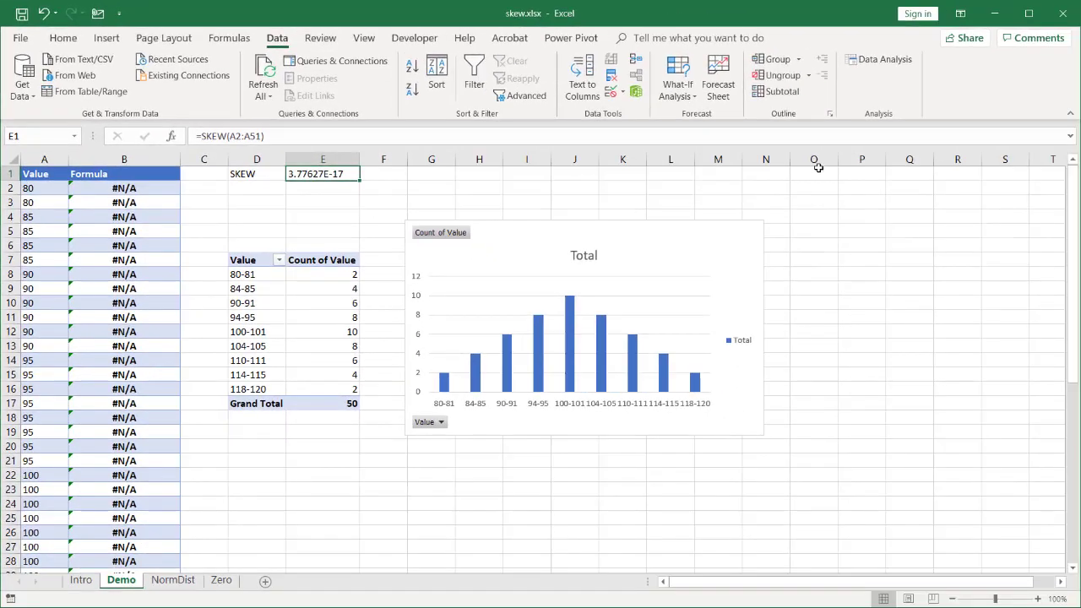
# Move the Rule of thumb text box next to the Demo chart, then return to NormDist
pyautogui.moveTo(818, 168); pyautogui.dragTo(1031, 137)
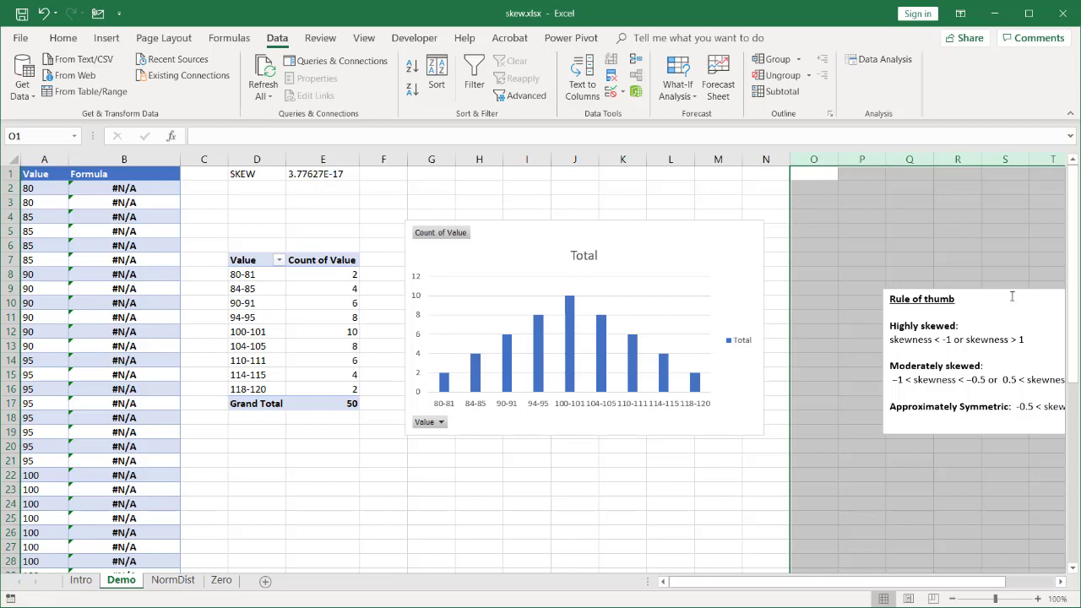
pyautogui.click(1013, 287)
pyautogui.moveTo(1011, 286)
pyautogui.mouseDown()
pyautogui.moveTo(827, 311)
pyautogui.moveTo(938, 253)
pyautogui.moveTo(912, 234)
pyautogui.mouseUp()
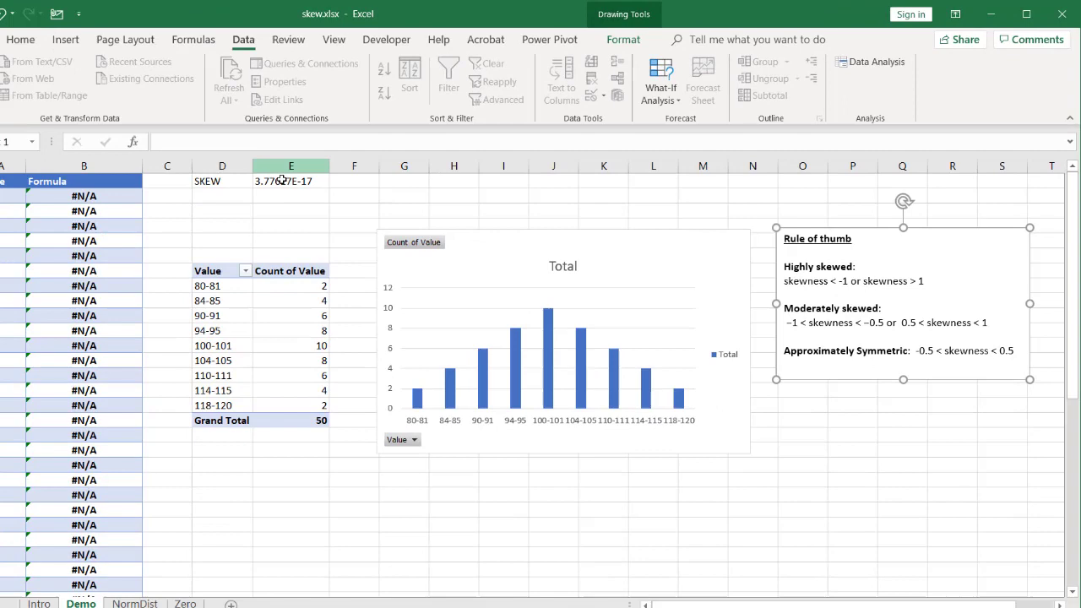
pyautogui.click(316, 174)
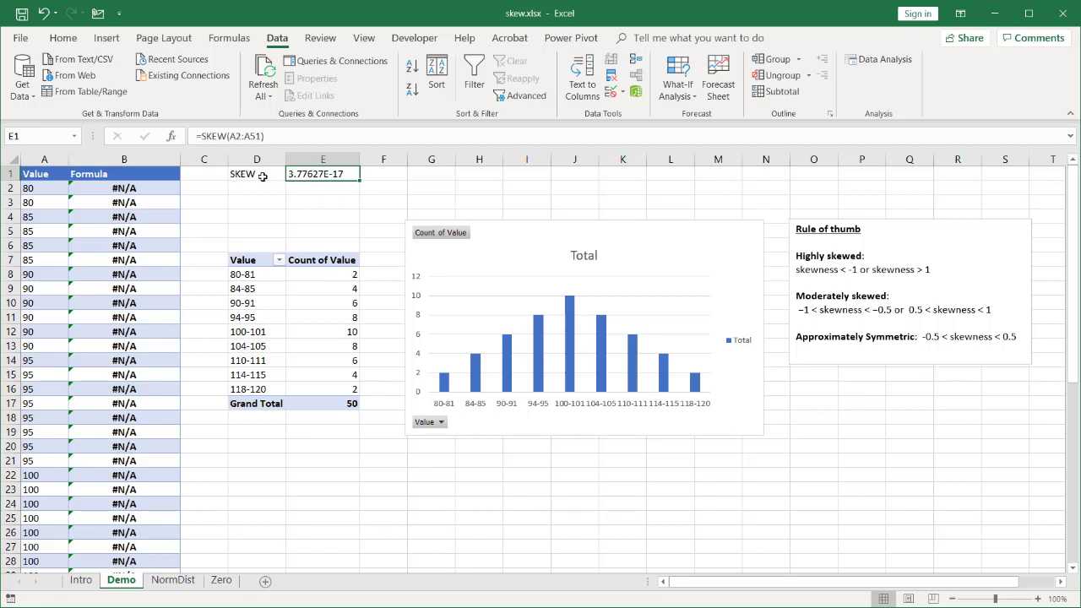
pyautogui.click(828, 256)
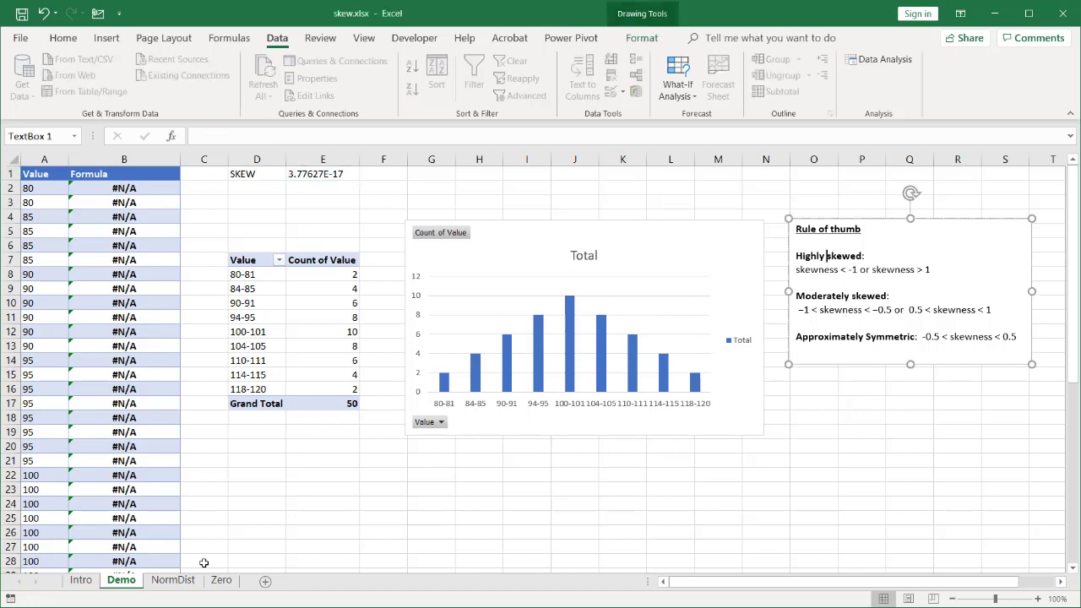
pyautogui.click(179, 582)
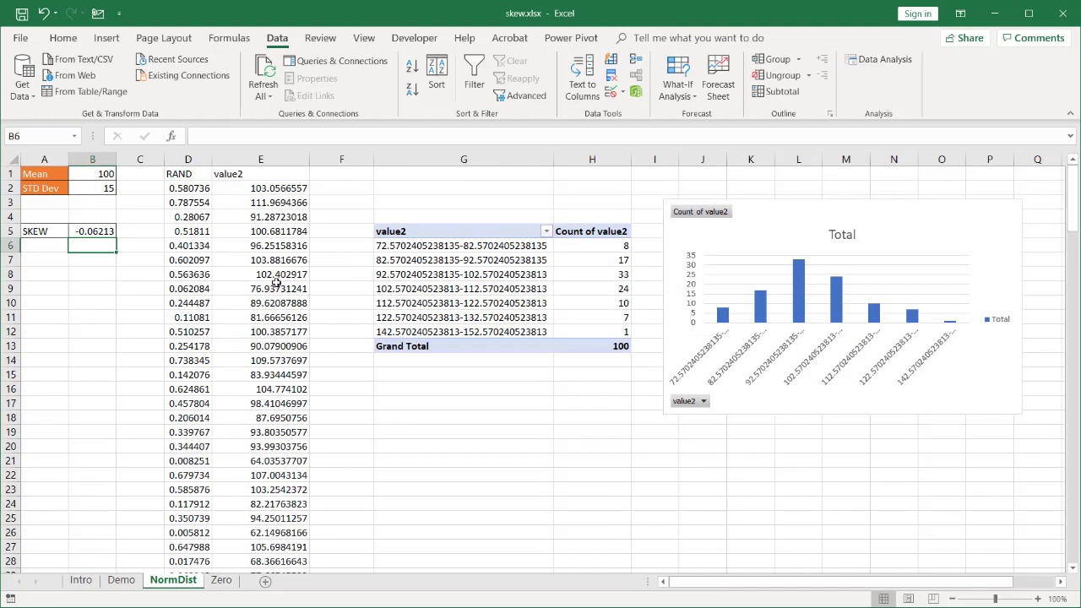
# Check B5's SKEW formula and move the pivot chart left beside value2, just below row 8
pyautogui.click(85, 228)
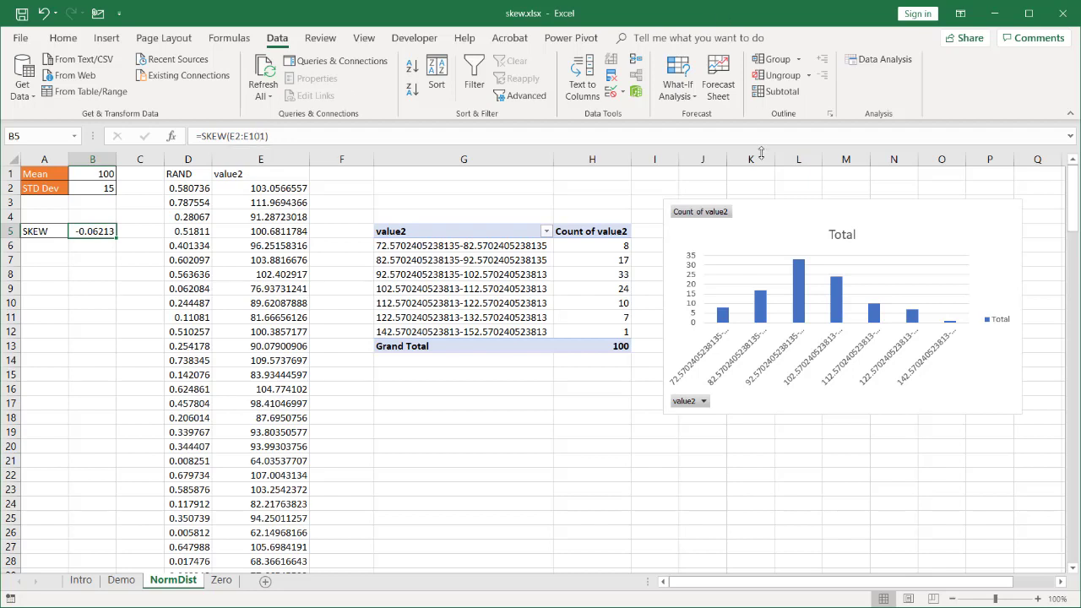
pyautogui.moveTo(764, 201); pyautogui.dragTo(405, 297)
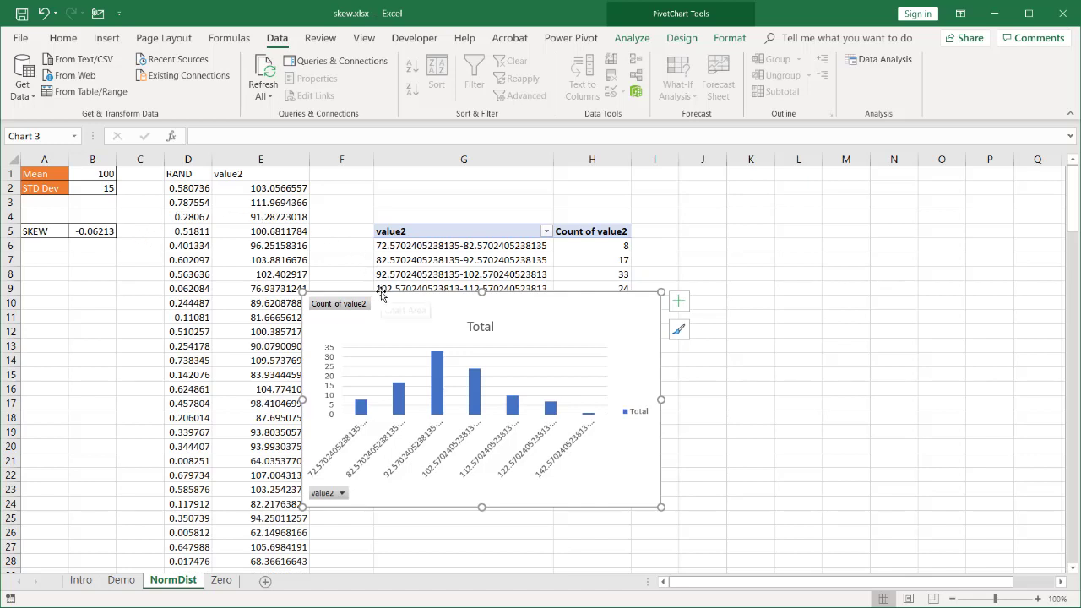
pyautogui.moveTo(381, 293); pyautogui.dragTo(408, 285)
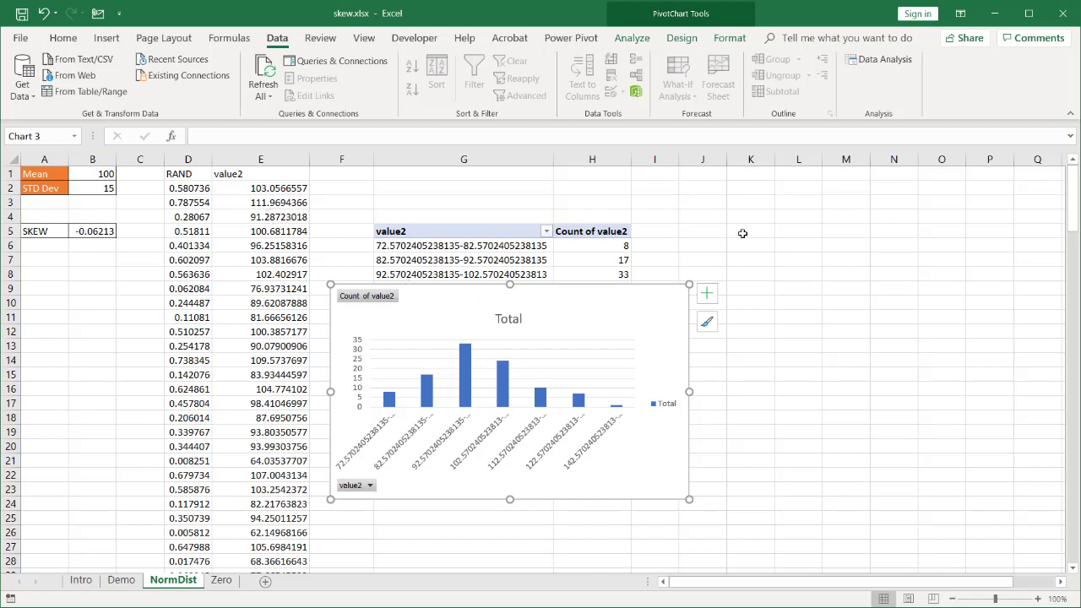
# Open the Descriptive Statistics tool from Data Analysis
pyautogui.click(276, 39)
pyautogui.click(881, 61)
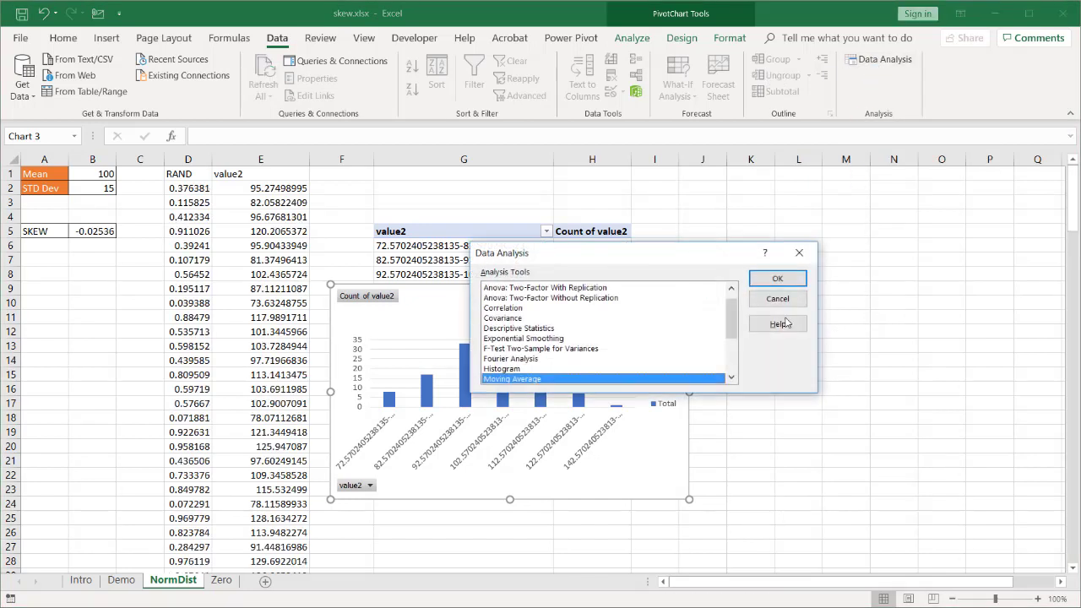
pyautogui.click(530, 328)
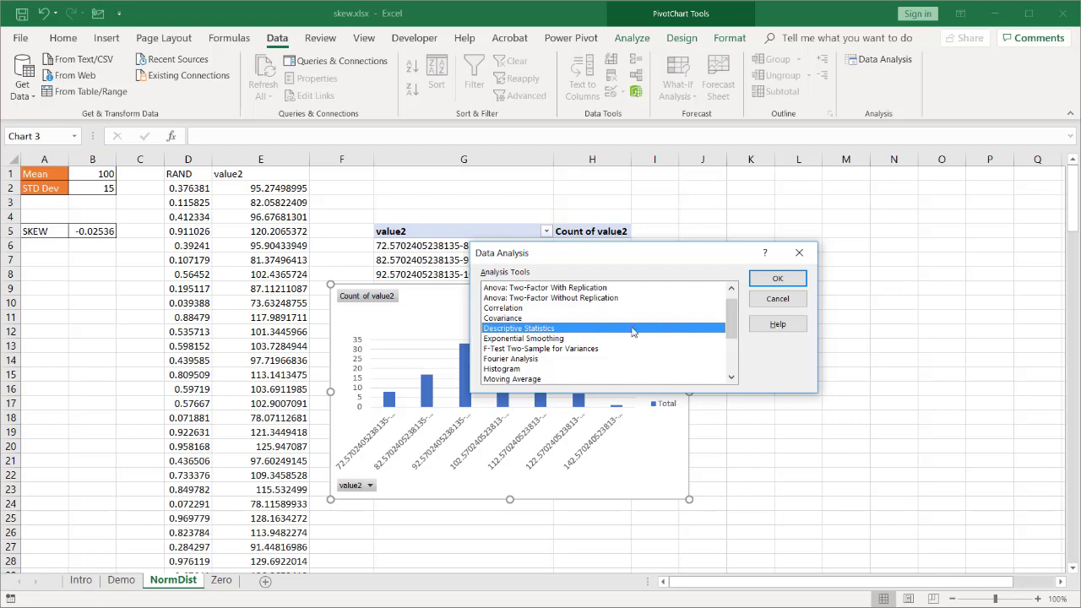
pyautogui.click(774, 279)
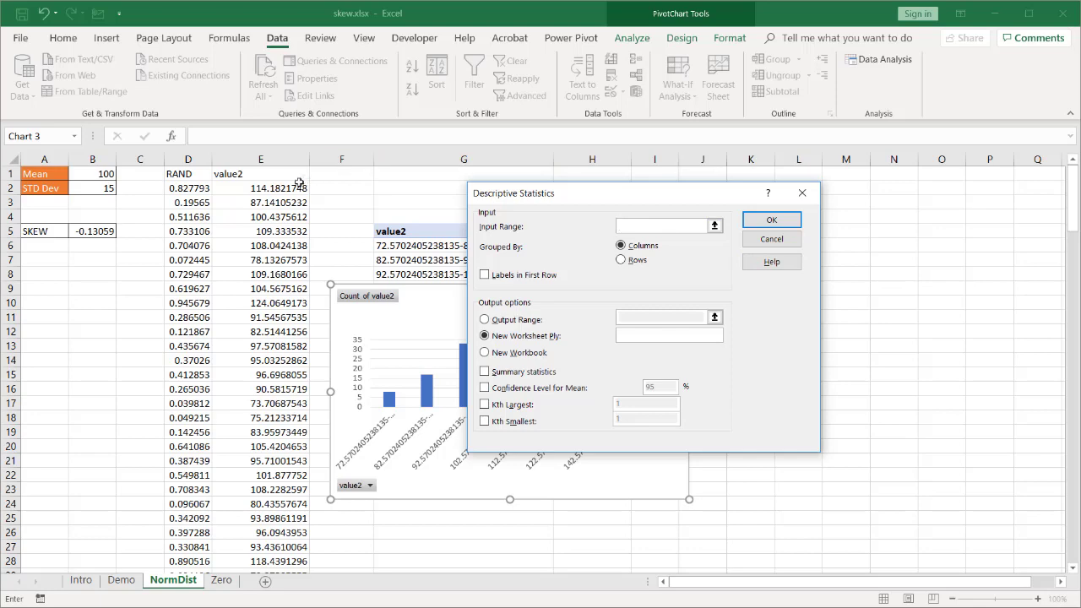
# Run it on E2:E101 with output at L3 and Summary statistics ticked
pyautogui.moveTo(287, 187); pyautogui.dragTo(240, 545)
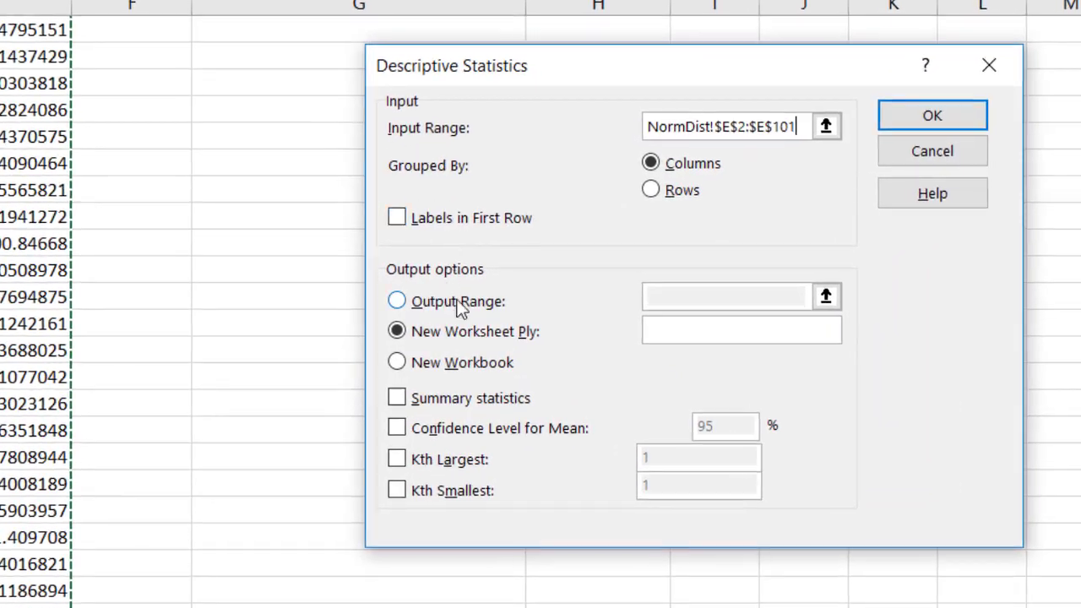
pyautogui.click(400, 304)
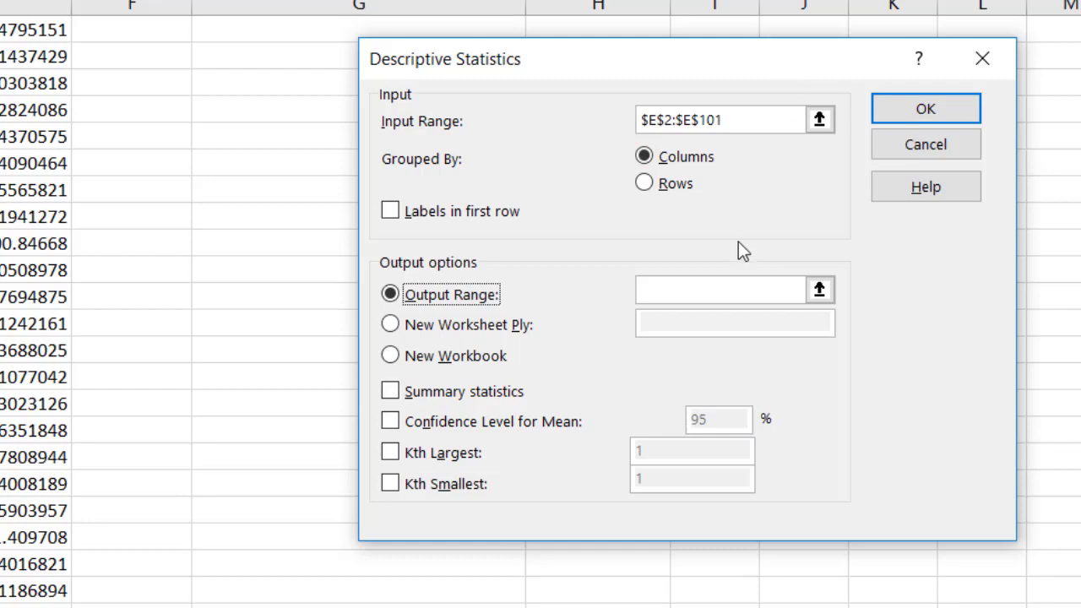
pyautogui.click(798, 293)
pyautogui.scroll(10, 180, 414)
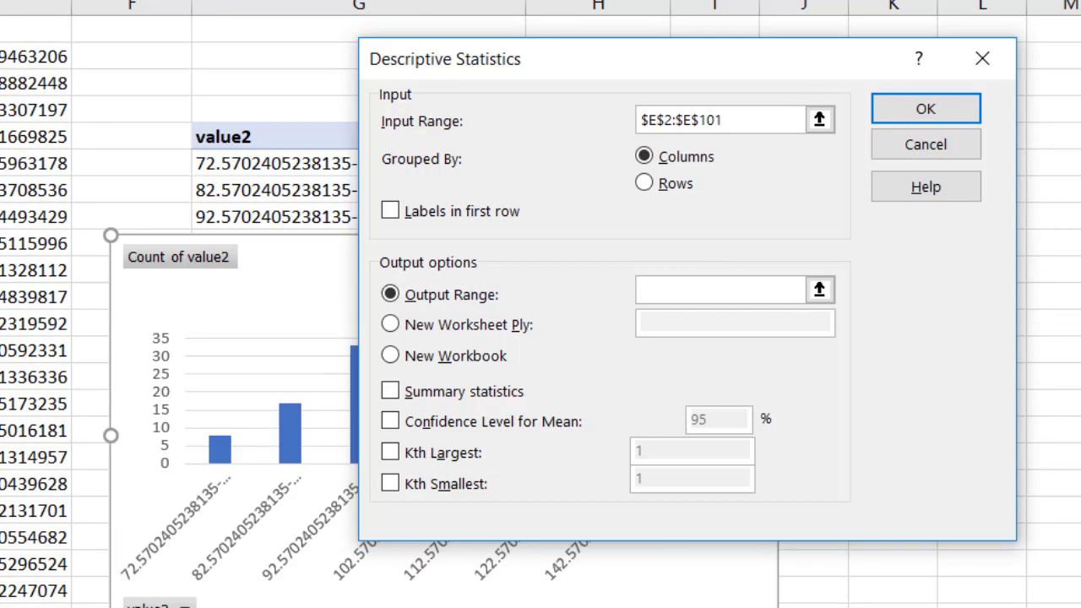
pyautogui.moveTo(732, 68); pyautogui.dragTo(494, 76)
pyautogui.click(954, 82)
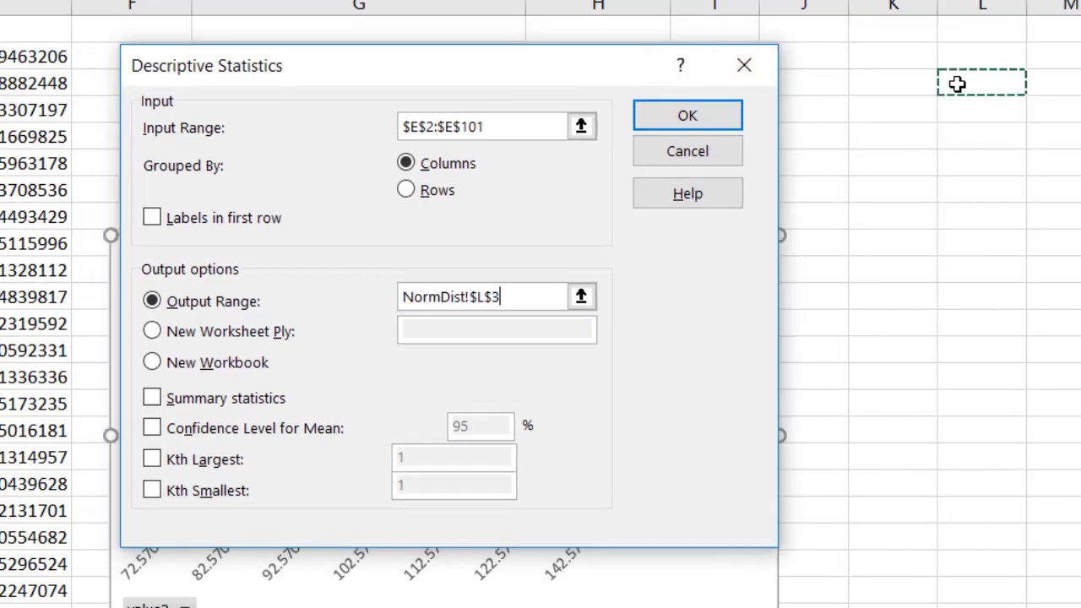
pyautogui.click(152, 399)
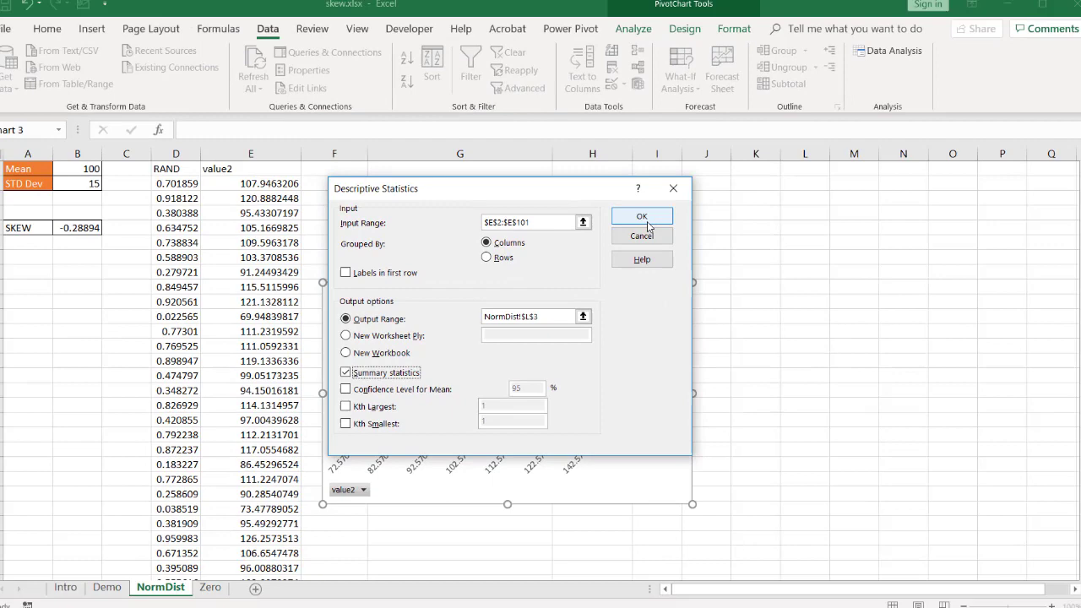
pyautogui.click(688, 114)
pyautogui.moveTo(798, 159); pyautogui.dragTo(855, 153)
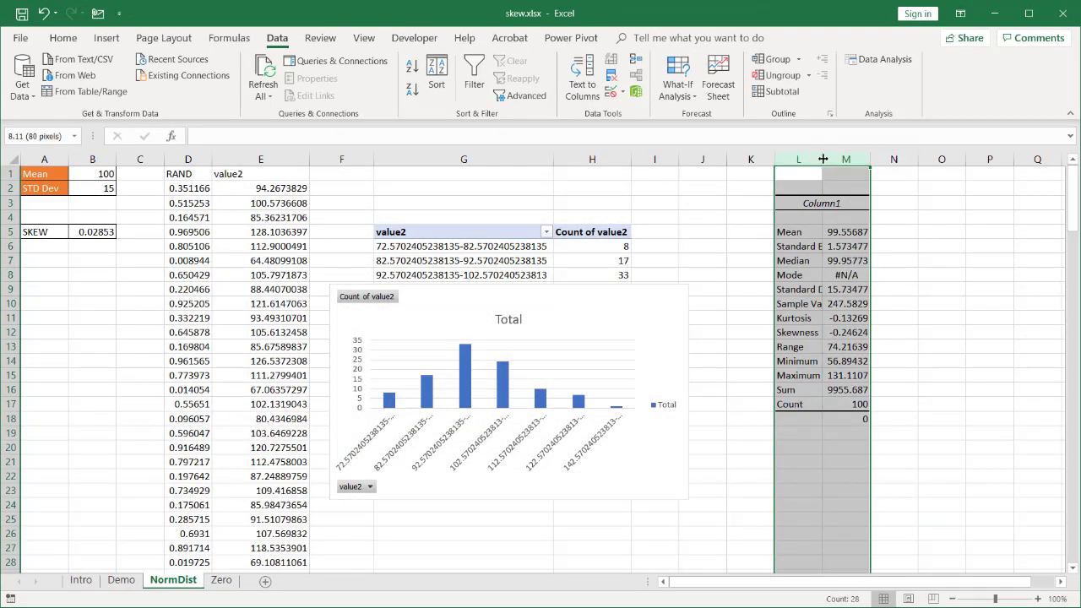
# AutoFit columns L and M so the Kurtosis and Skewness labels and values are readable
pyautogui.doubleClick(823, 159)
pyautogui.click(971, 272)
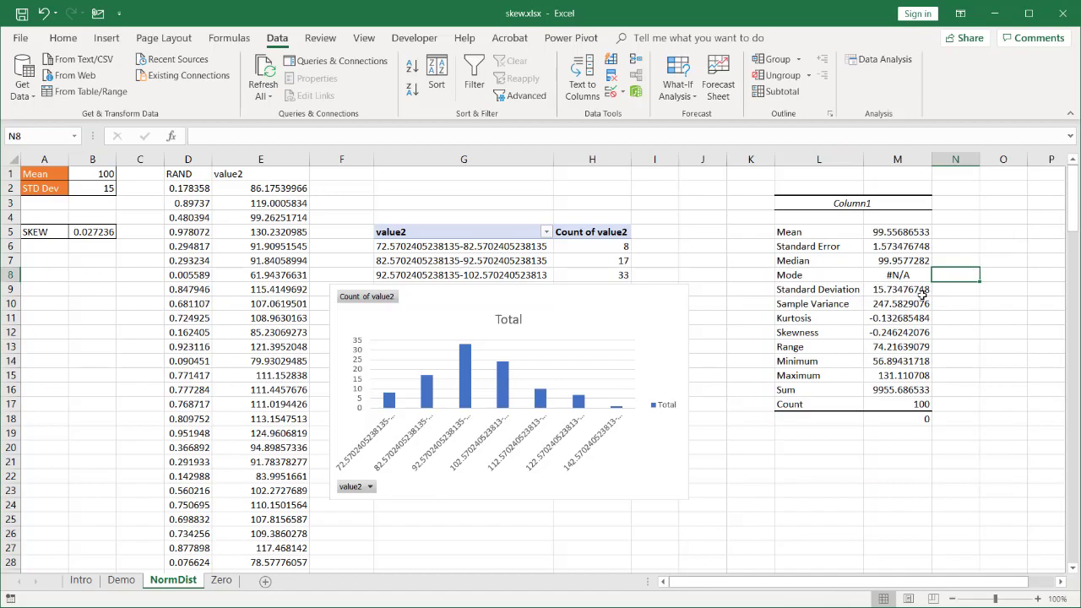
pyautogui.click(808, 320)
pyautogui.click(820, 333)
# Compare the summary's Skewness (-0.24624) with the SKEW result 0.027236 in B5
pyautogui.moveTo(819, 333); pyautogui.dragTo(883, 333)
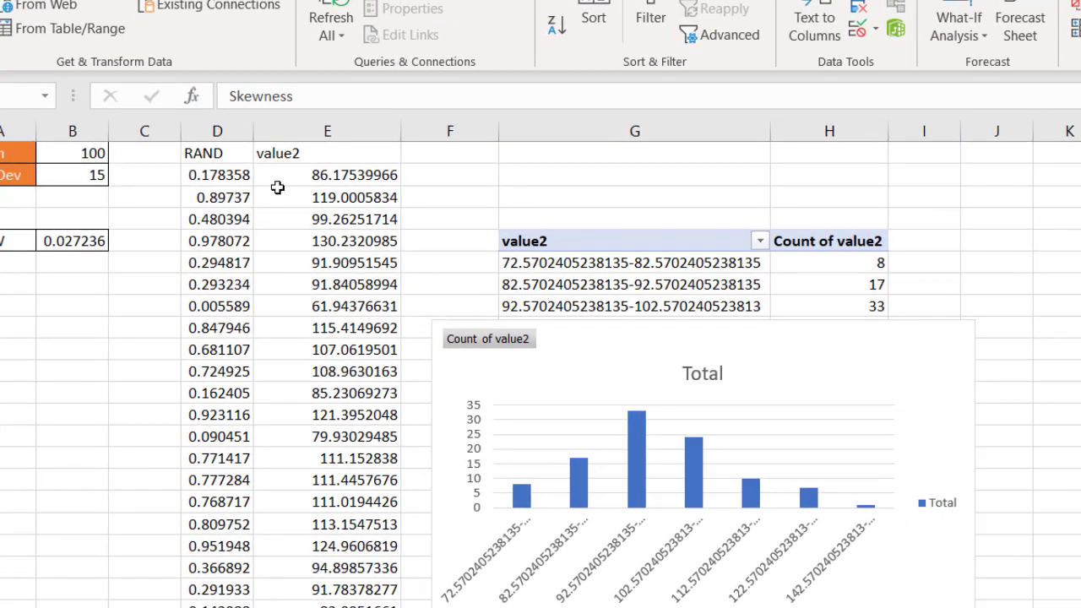
pyautogui.click(67, 241)
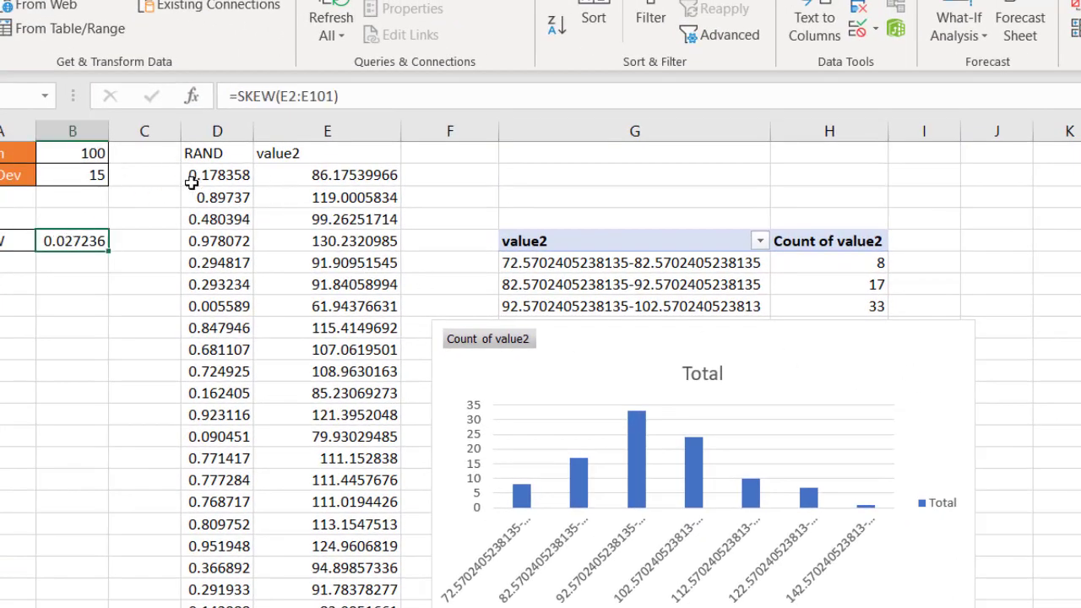
pyautogui.click(214, 201)
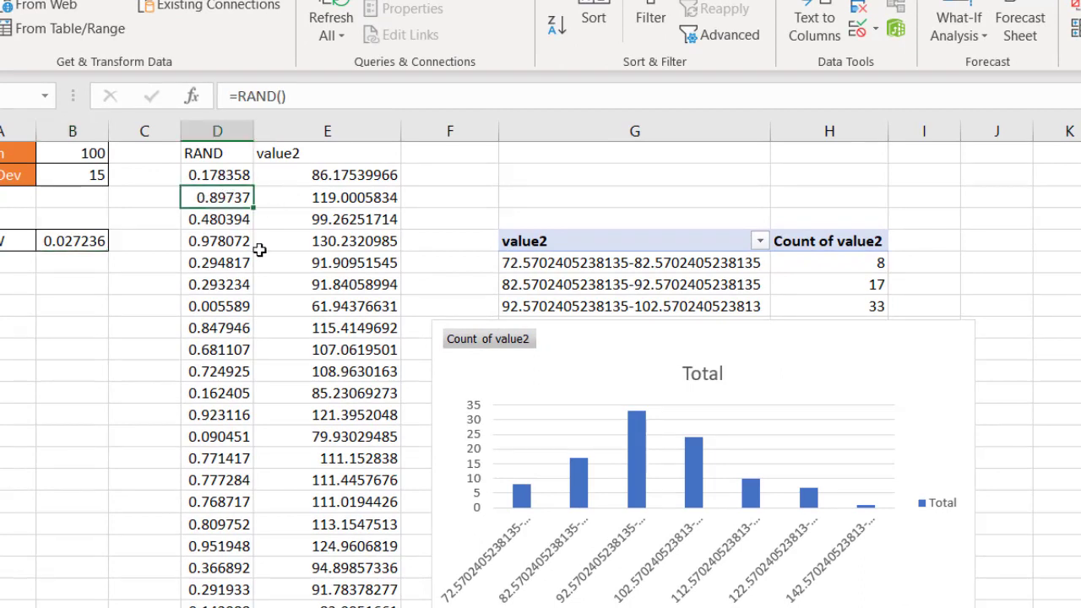
# Copy D2:D101 and paste it back as values, replacing the RAND formulas with fixed numbers
pyautogui.click(220, 176)
pyautogui.hotkey('ctrl', 'shift', 'Down')
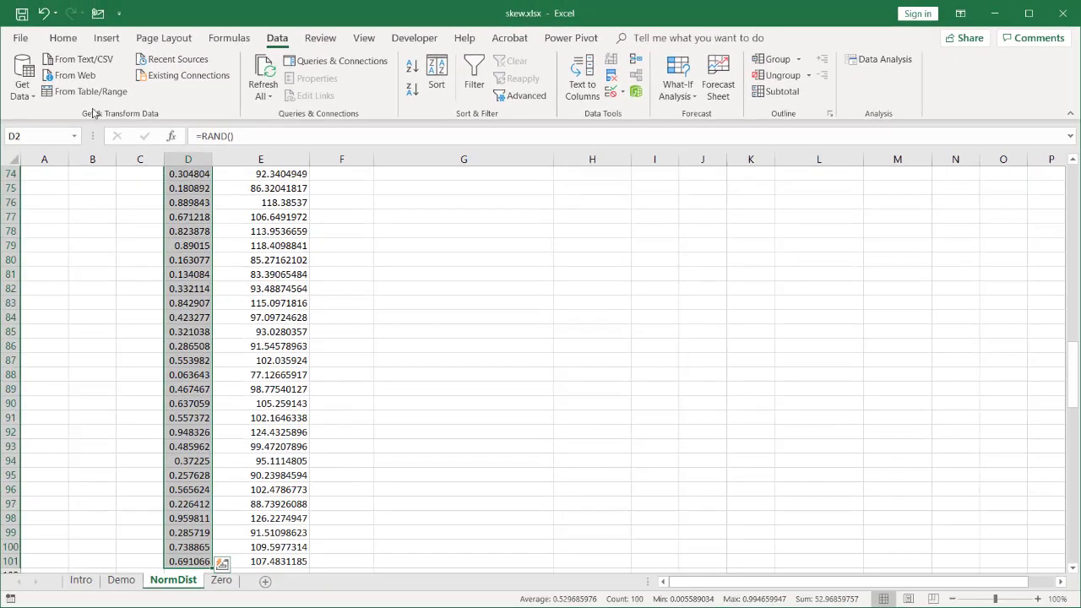
pyautogui.hotkey('ctrl', 'c')
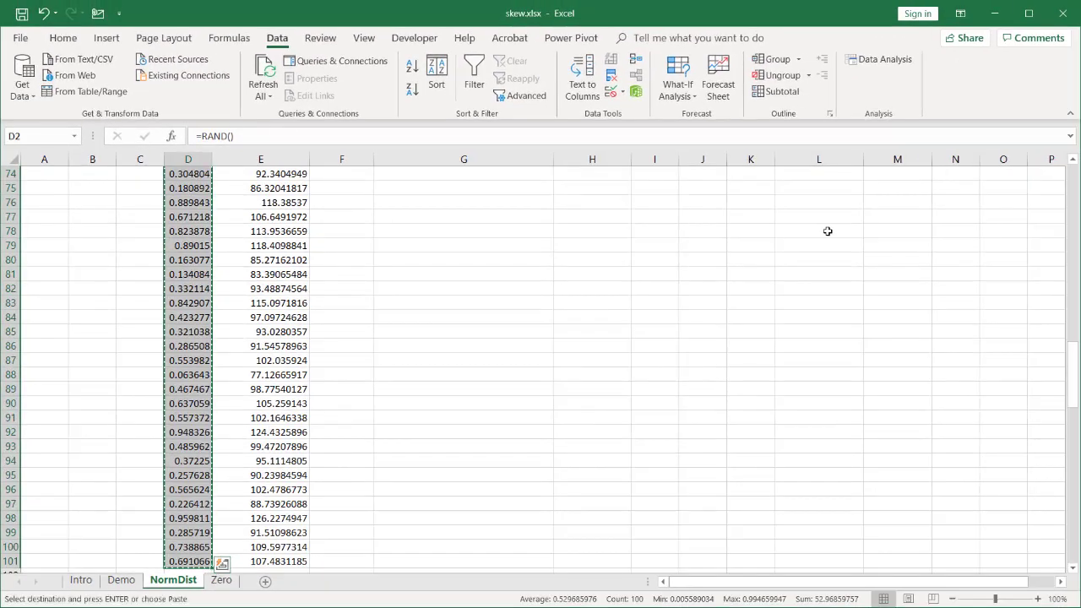
pyautogui.scroll(20, 771, 222)
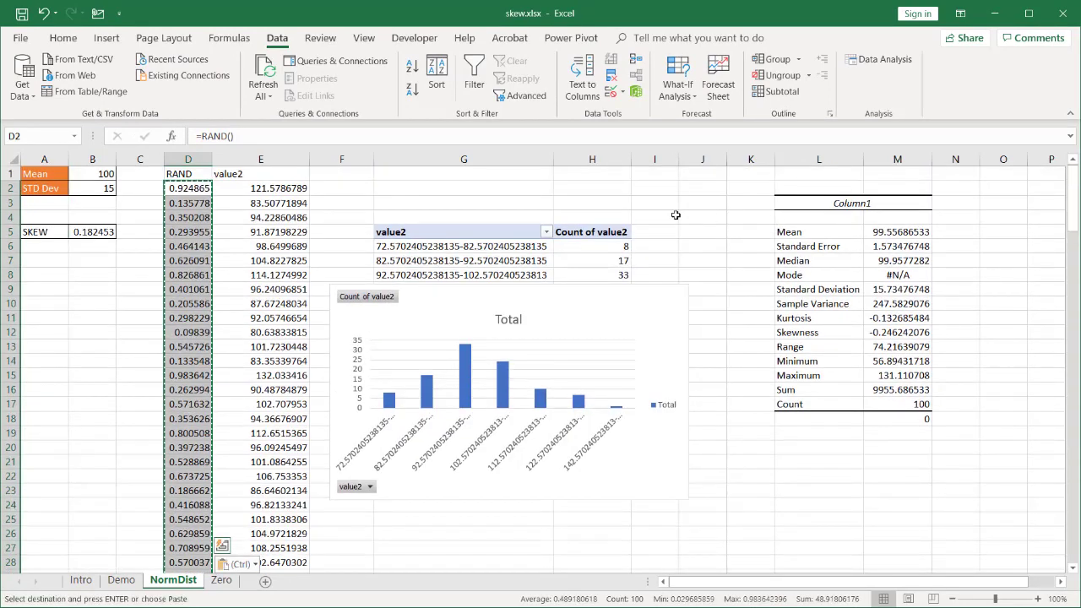
pyautogui.click(237, 563)
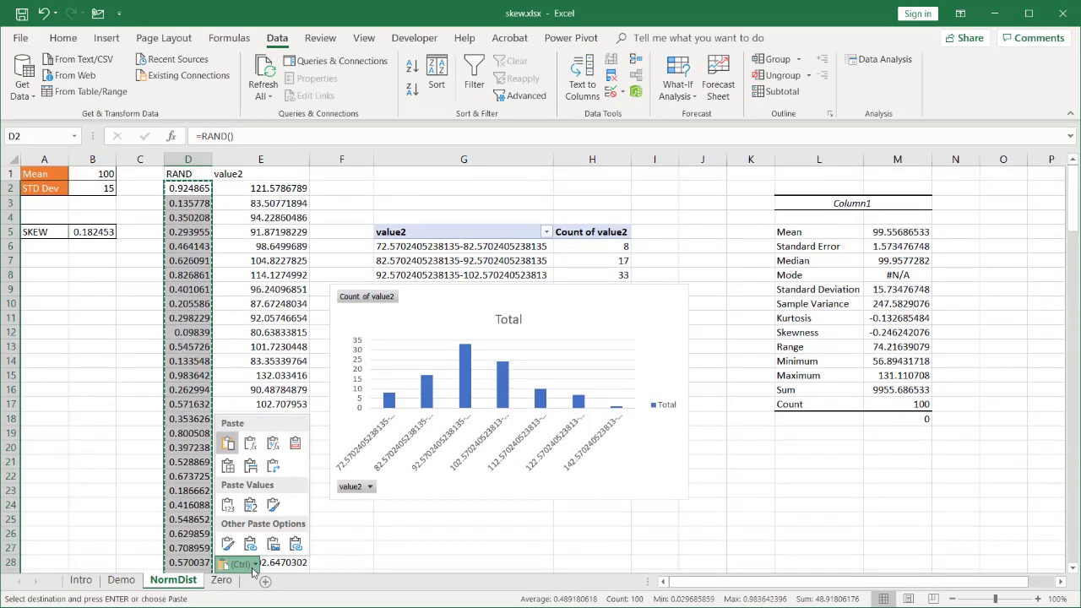
pyautogui.click(227, 506)
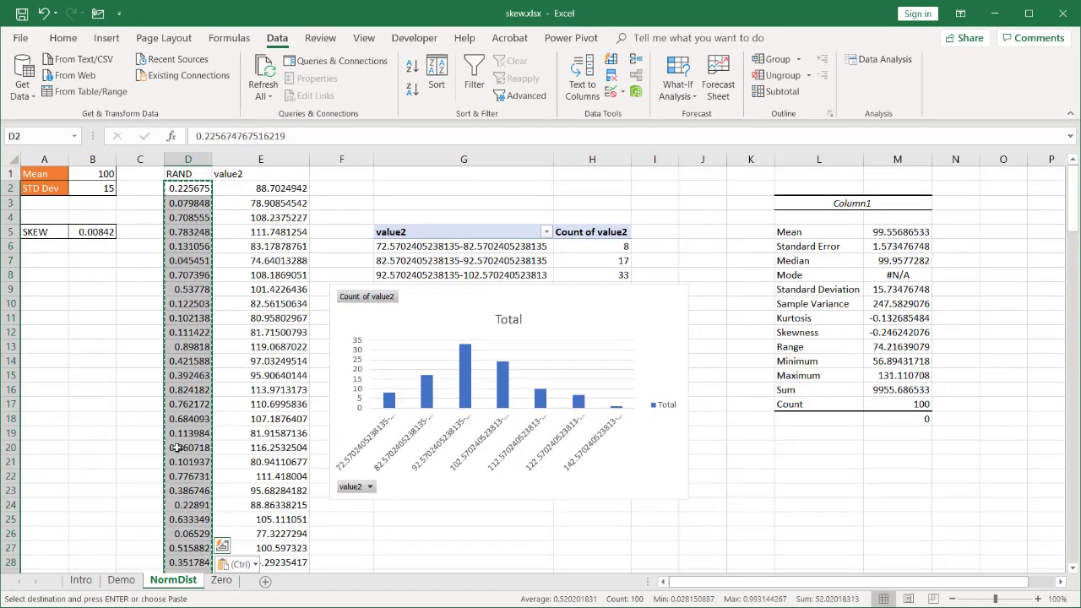
pyautogui.click(89, 331)
pyautogui.click(195, 189)
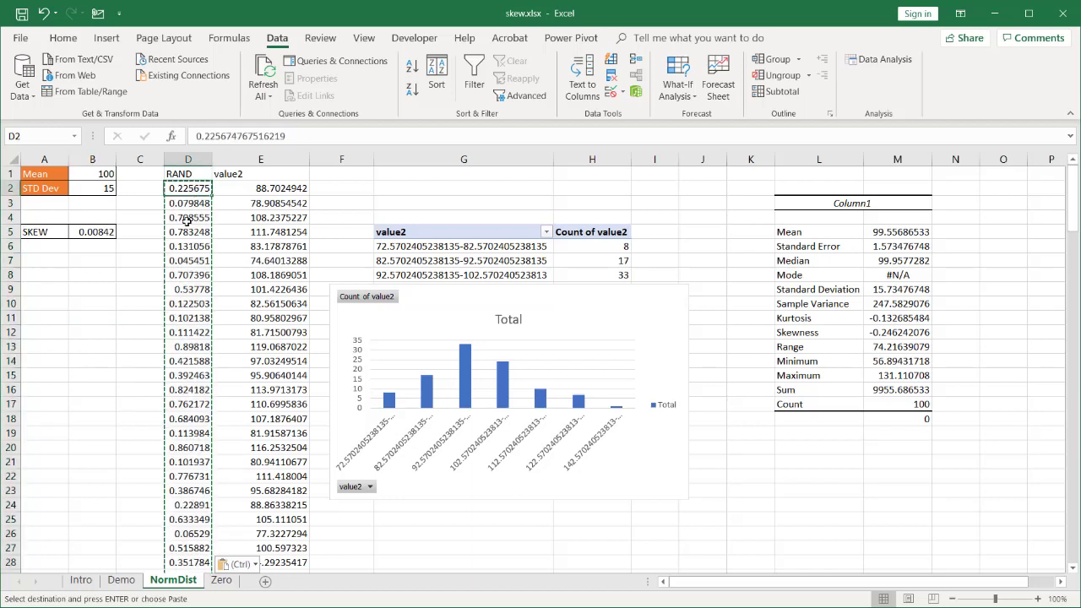
pyautogui.click(188, 218)
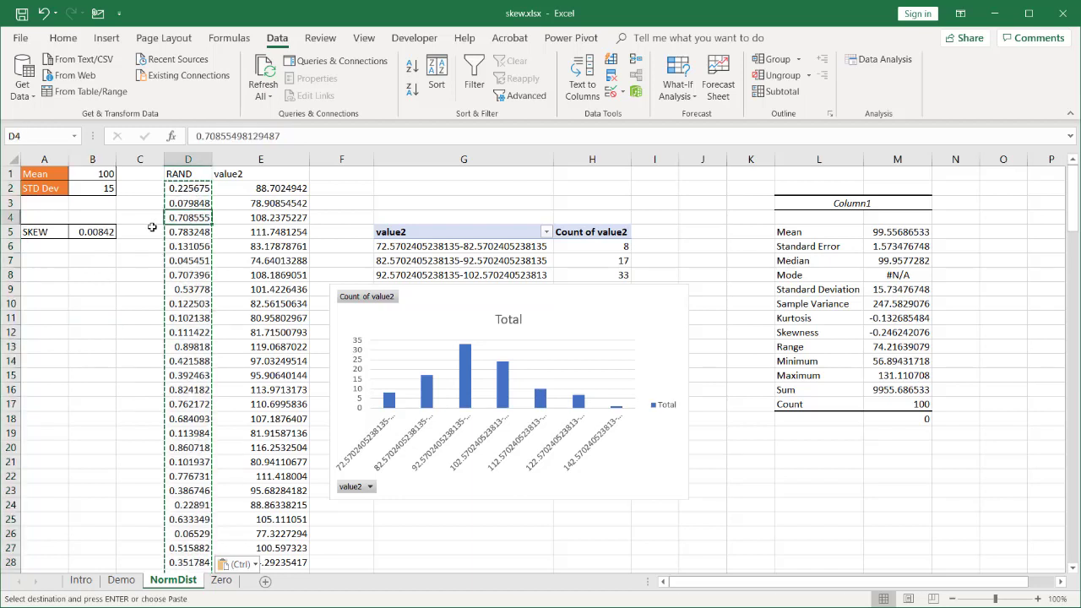
pyautogui.press('Escape')
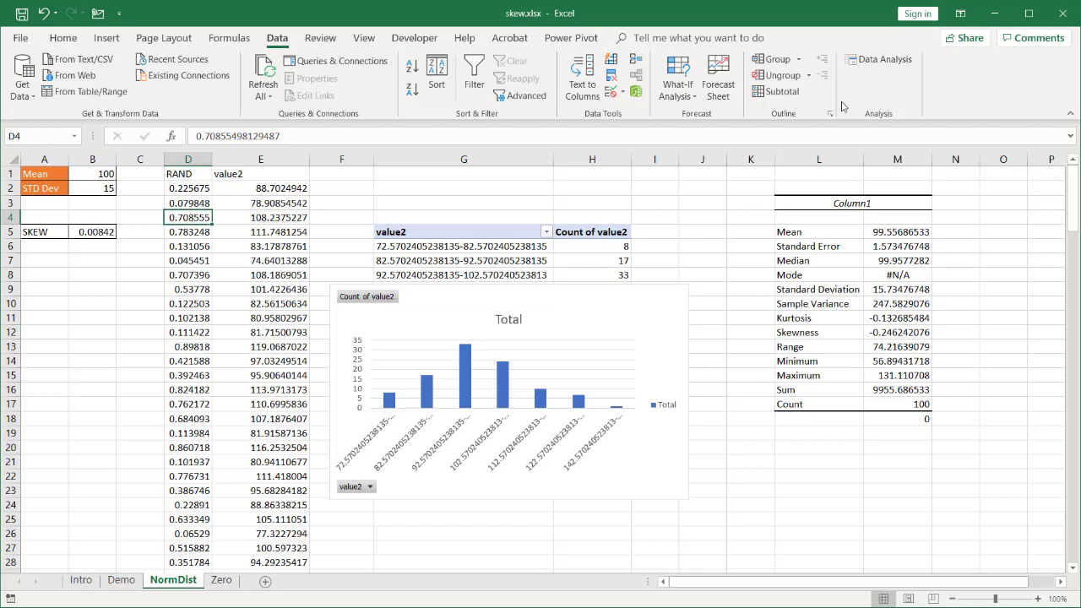
# Rerun Descriptive Statistics on $E$2:$E$101 into $L$3, overwriting it; skewness now 0.008420484
pyautogui.click(878, 60)
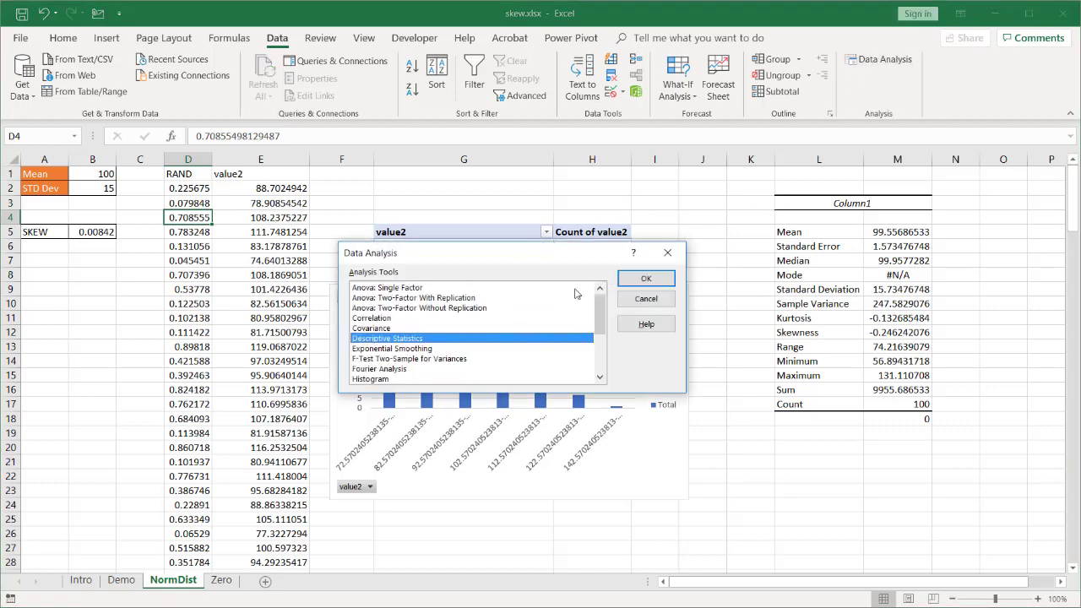
pyautogui.click(647, 279)
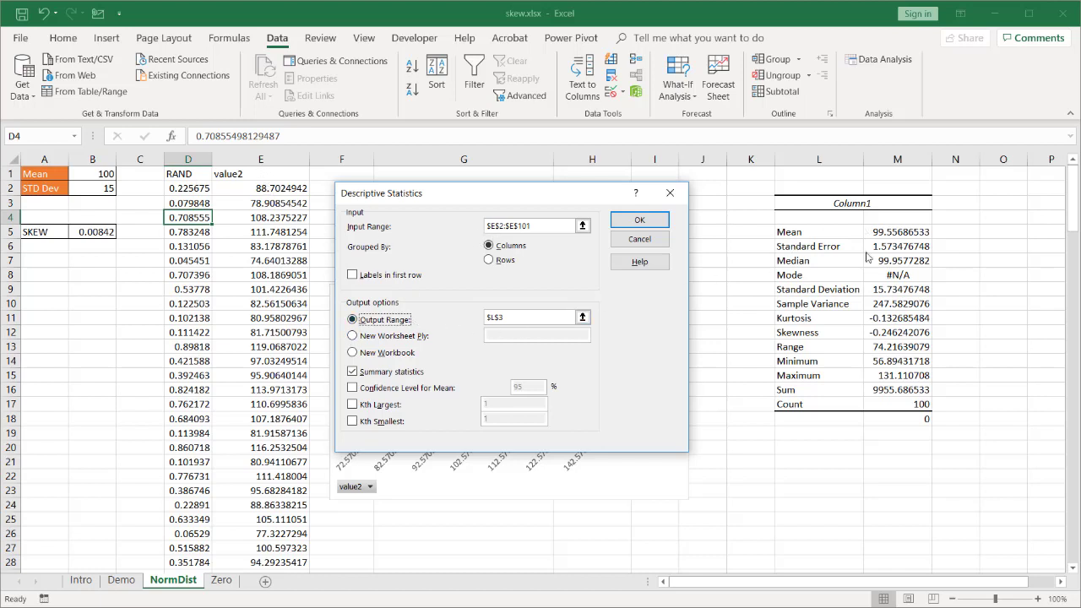
pyautogui.click(640, 219)
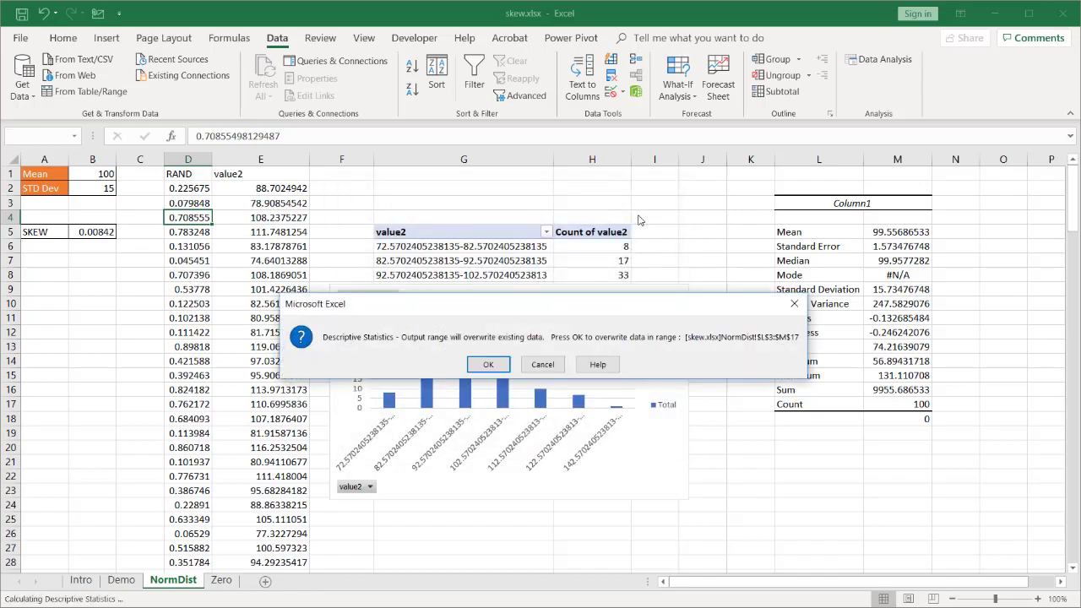
pyautogui.click(483, 365)
pyautogui.click(857, 333)
pyautogui.click(963, 360)
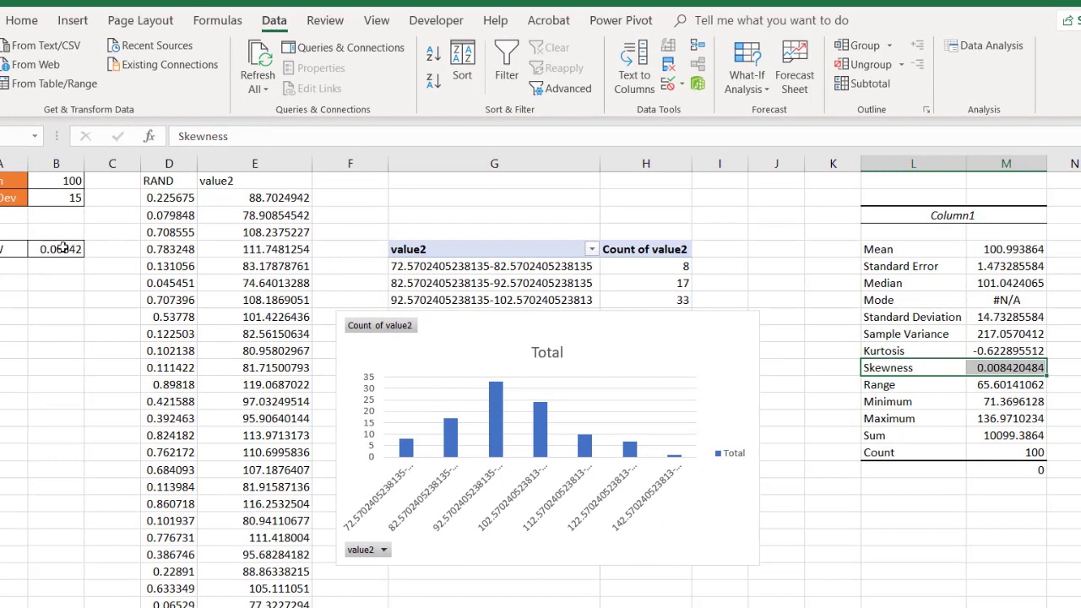
pyautogui.click(64, 245)
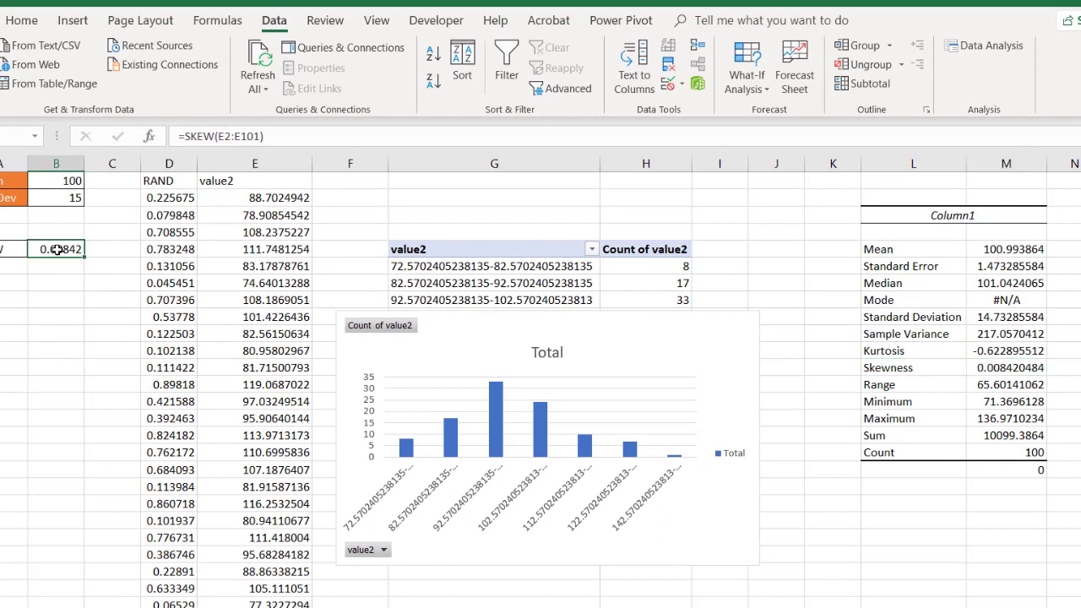
pyautogui.click(169, 252)
pyautogui.click(260, 265)
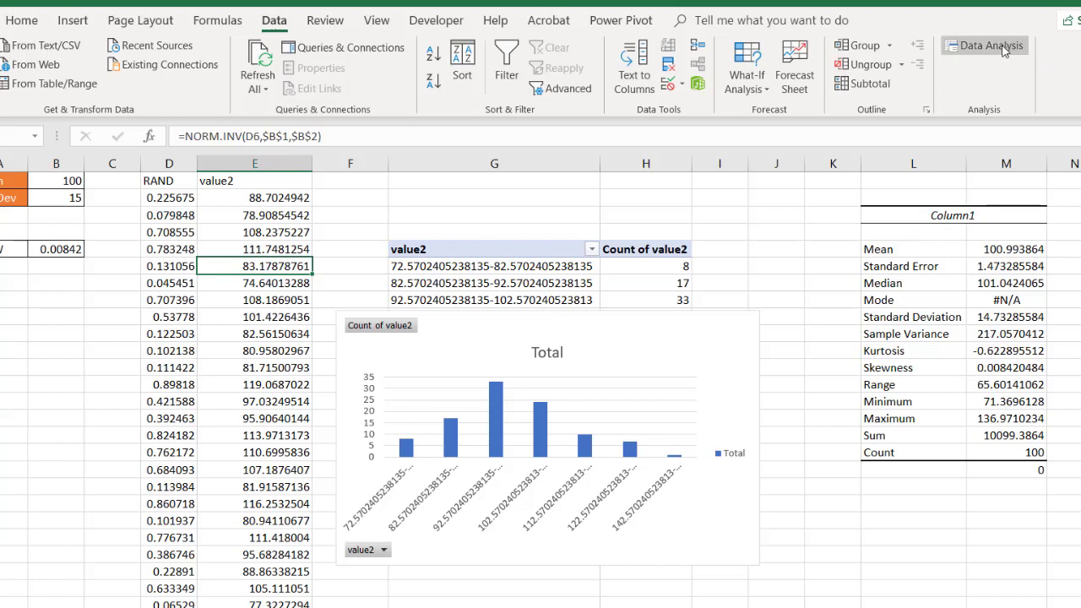
pyautogui.moveTo(930, 245); pyautogui.dragTo(1014, 453)
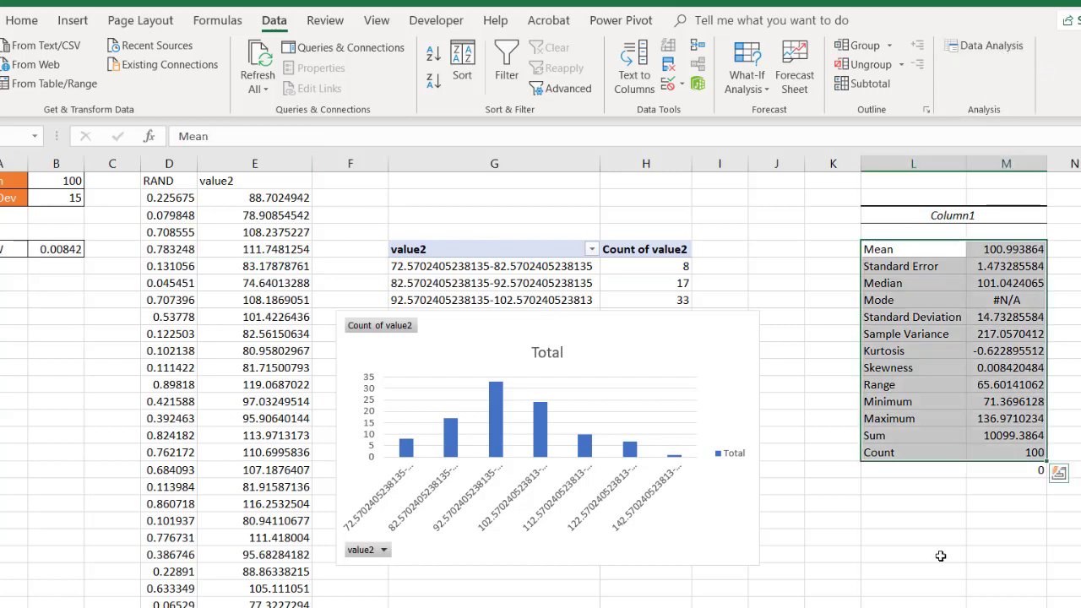
pyautogui.click(939, 556)
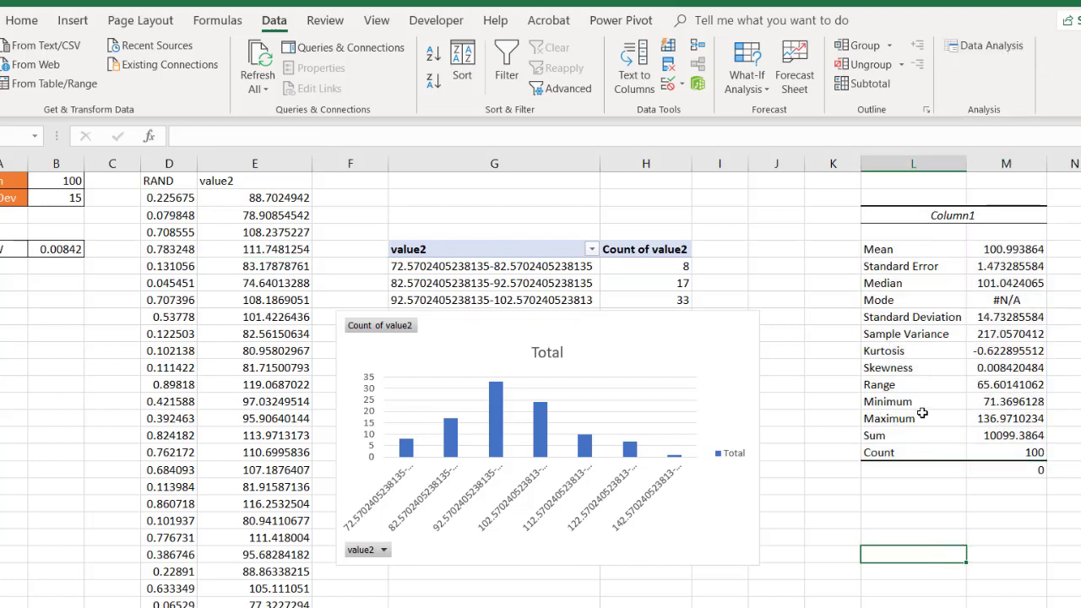
pyautogui.moveTo(914, 372); pyautogui.dragTo(1010, 369)
pyautogui.click(60, 249)
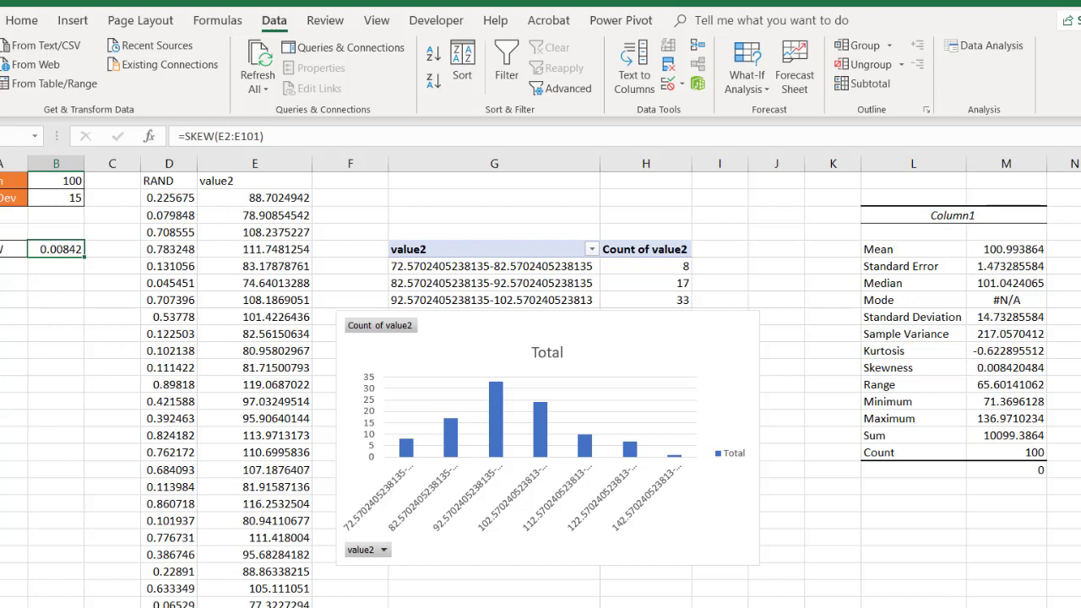
pyautogui.press('Left')
pyautogui.click(51, 251)
pyautogui.moveTo(906, 367); pyautogui.dragTo(980, 369)
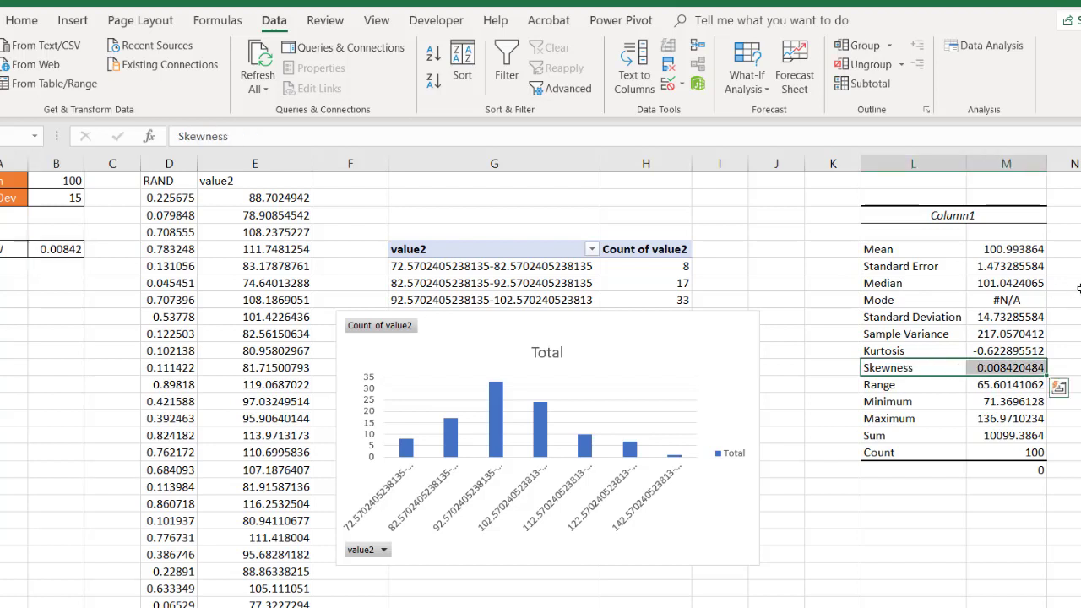